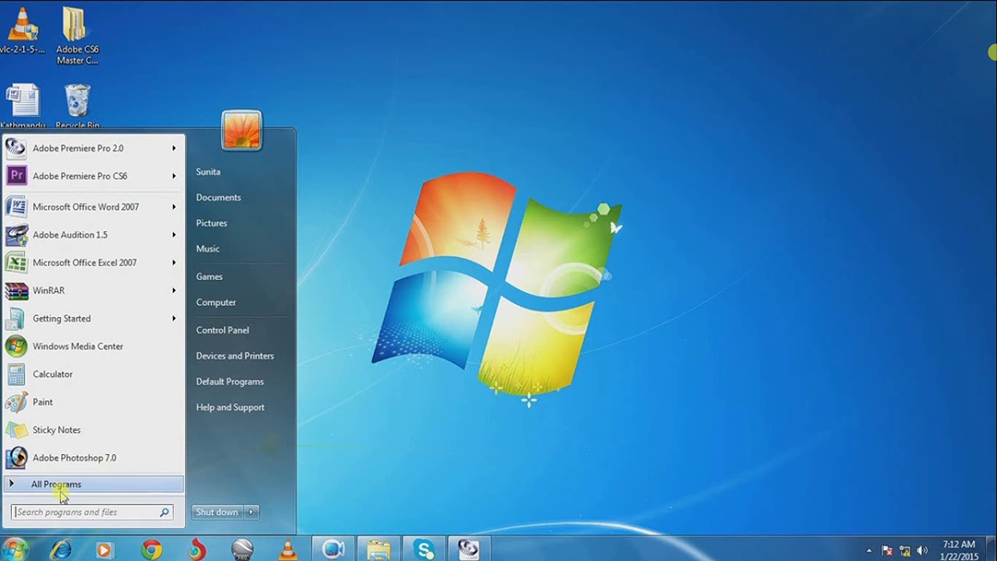
# Launch Microsoft Office Excel 2007 from the Start menu's Microsoft Office folder
pyautogui.click(60, 483)
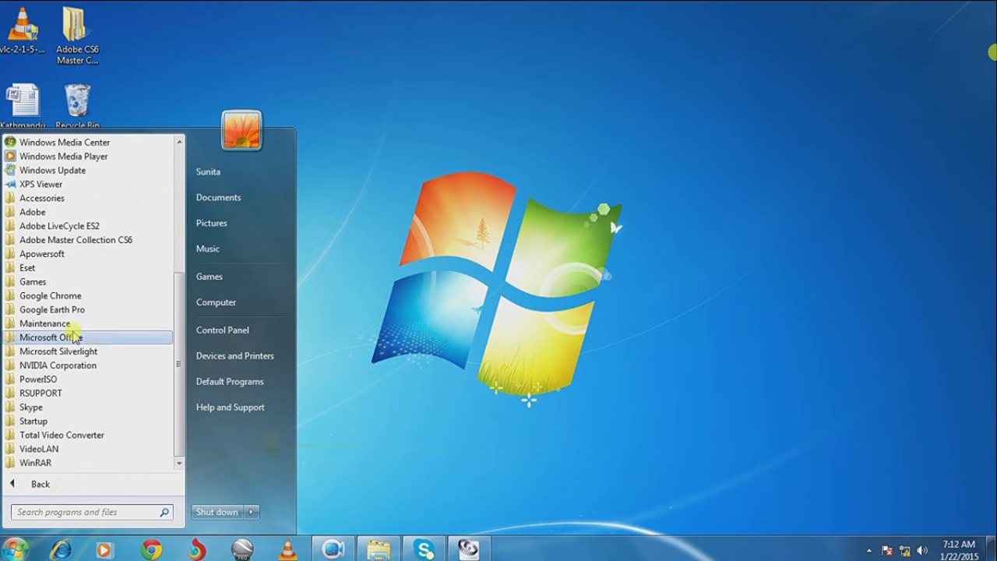
pyautogui.click(60, 338)
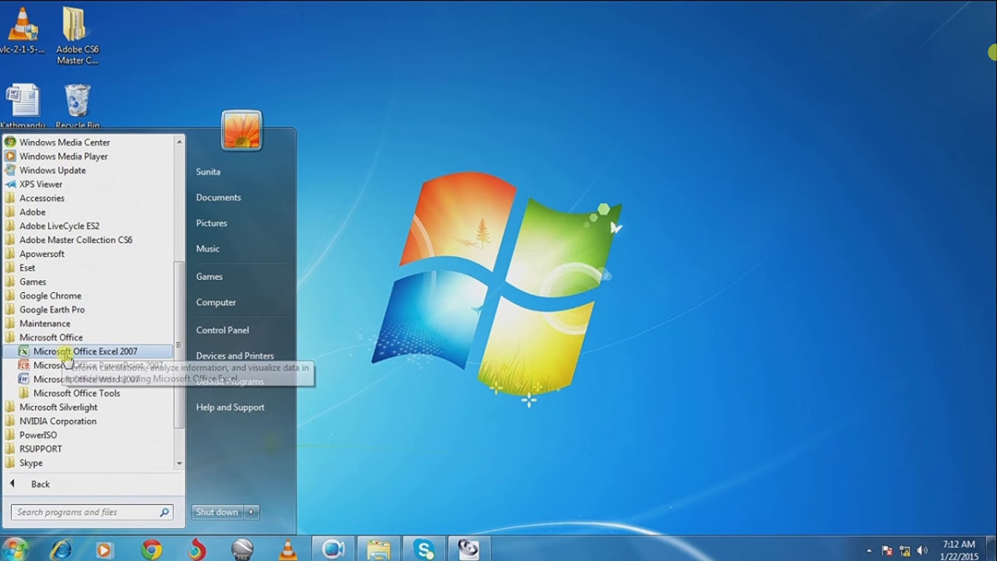
pyautogui.click(67, 351)
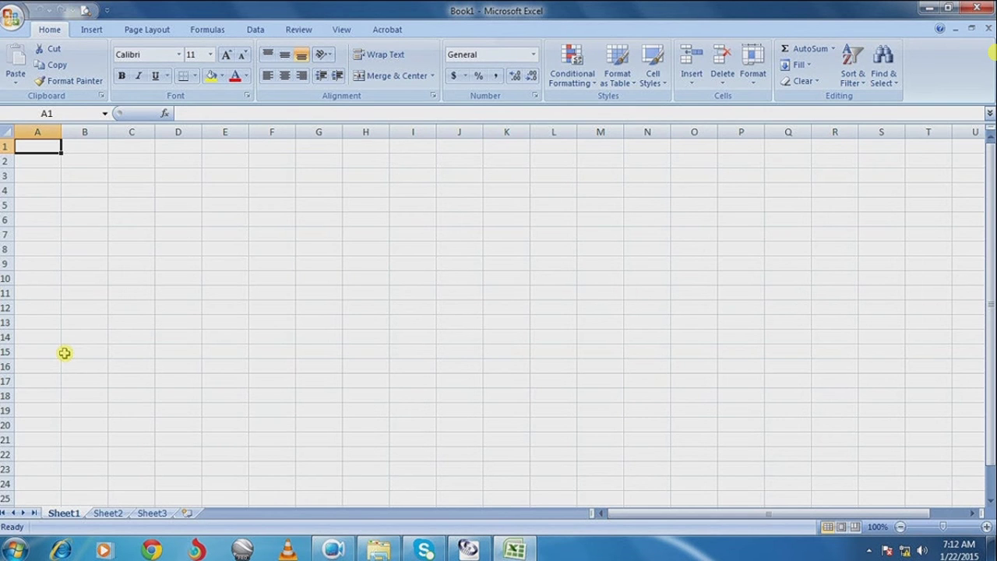
pyautogui.scroll(-6, 65, 353)
pyautogui.moveTo(70, 159)
pyautogui.mouseDown()
pyautogui.moveTo(138, 179)
pyautogui.moveTo(895, 507)
pyautogui.mouseUp()
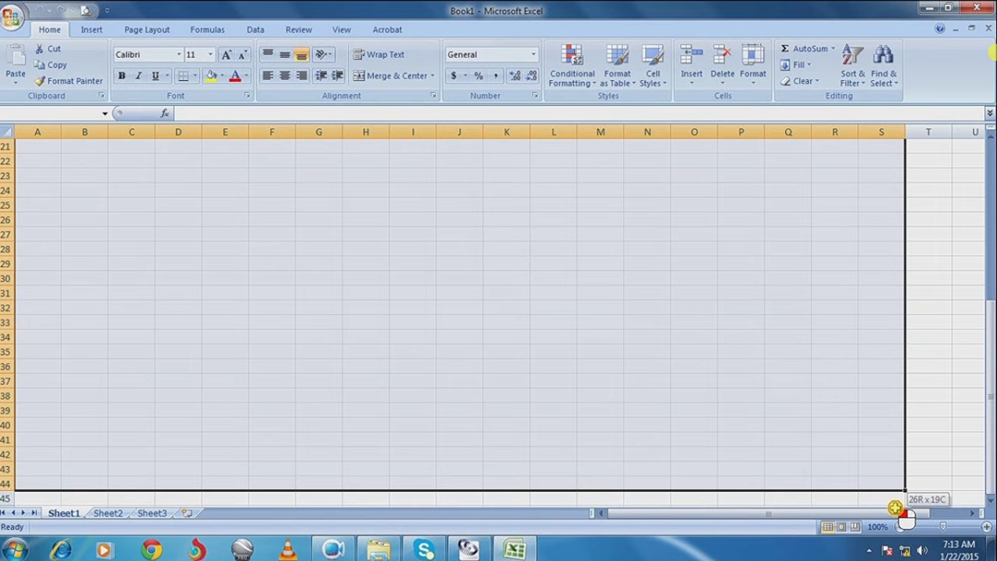
pyautogui.click(429, 365)
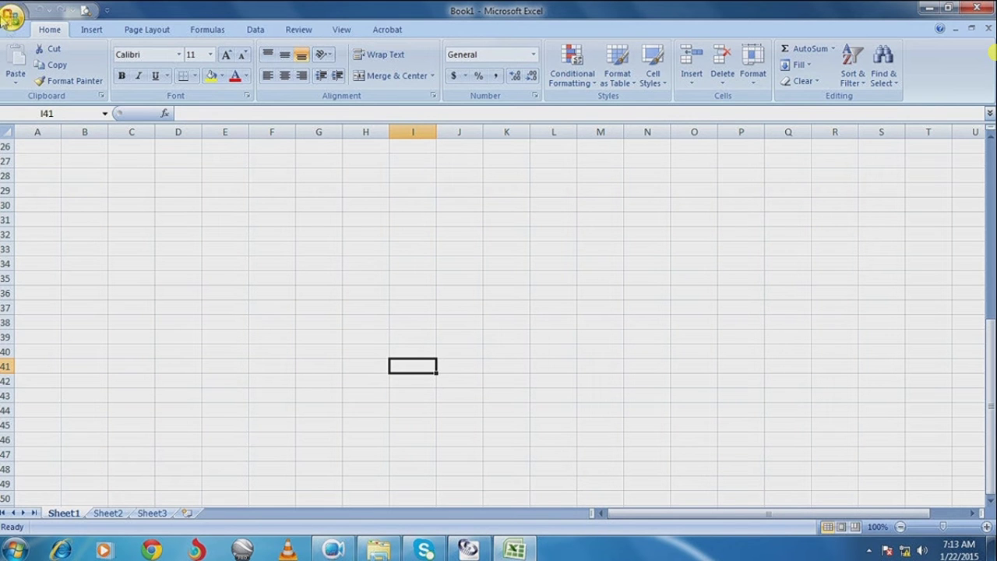
pyautogui.click(12, 19)
pyautogui.click(12, 18)
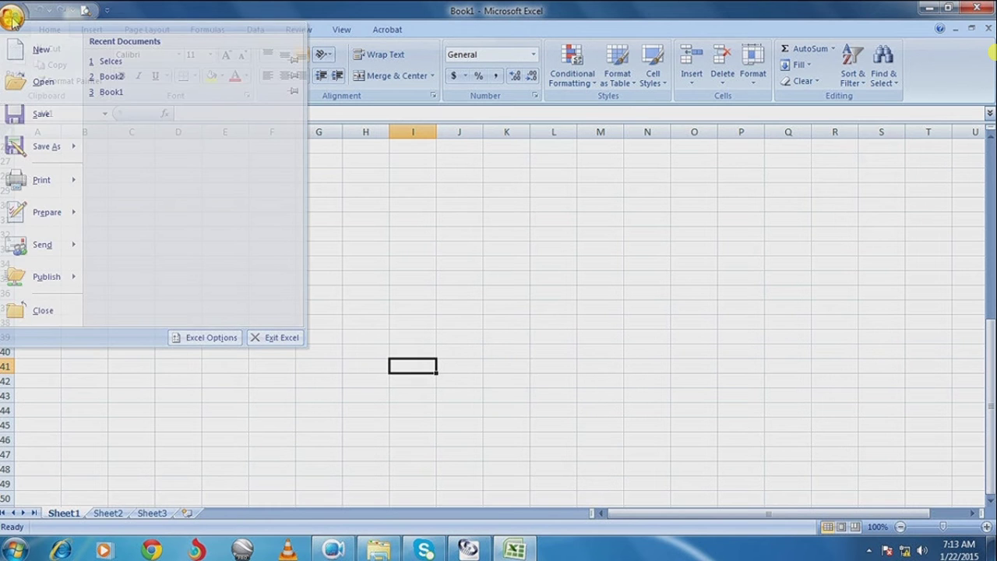
pyautogui.click(11, 19)
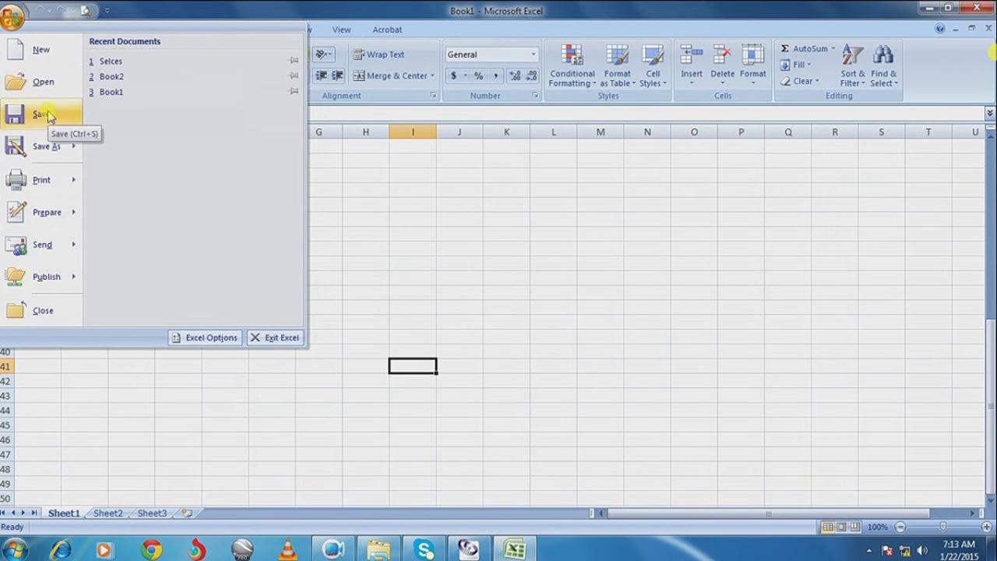
pyautogui.moveTo(42, 193)
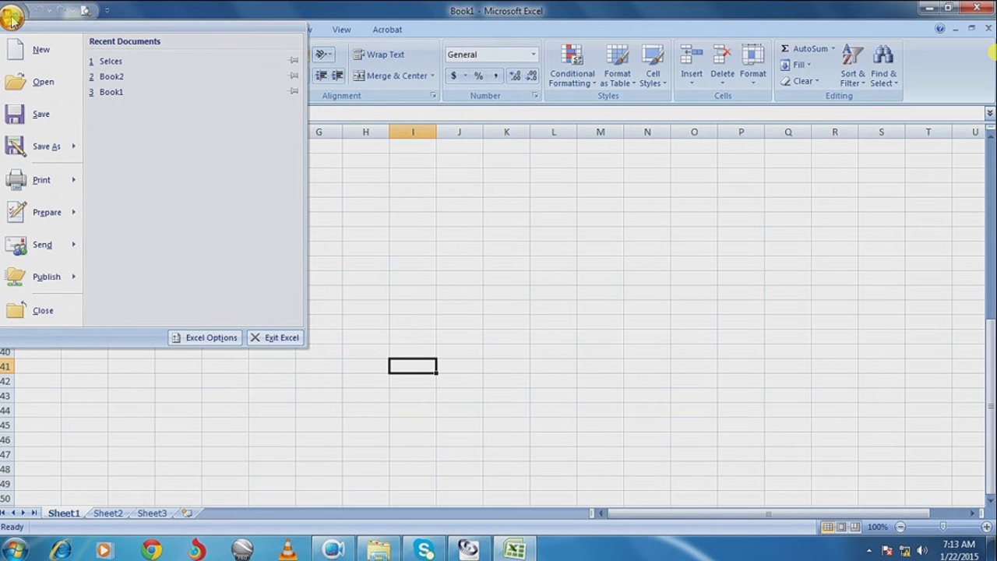
pyautogui.click(118, 9)
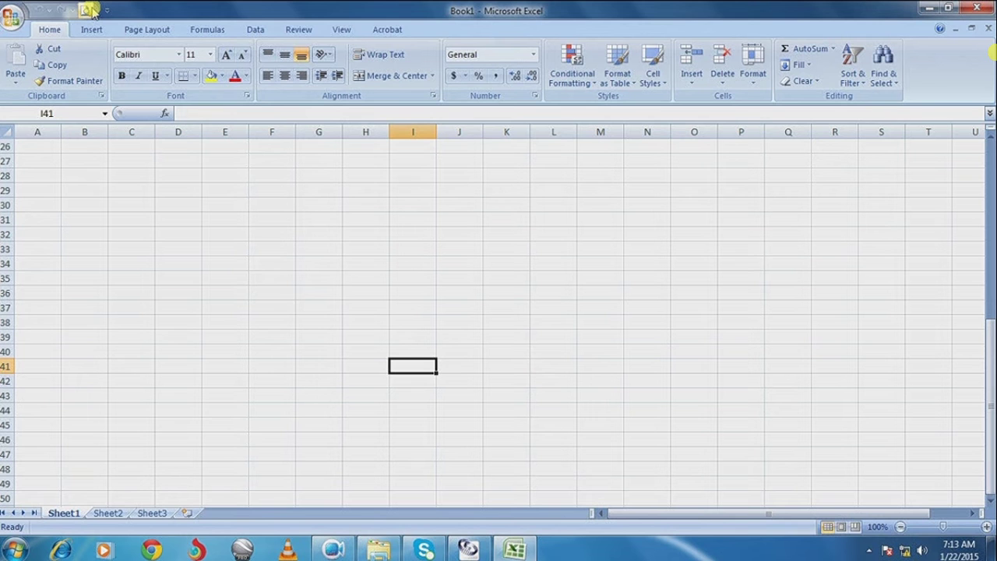
pyautogui.click(123, 10)
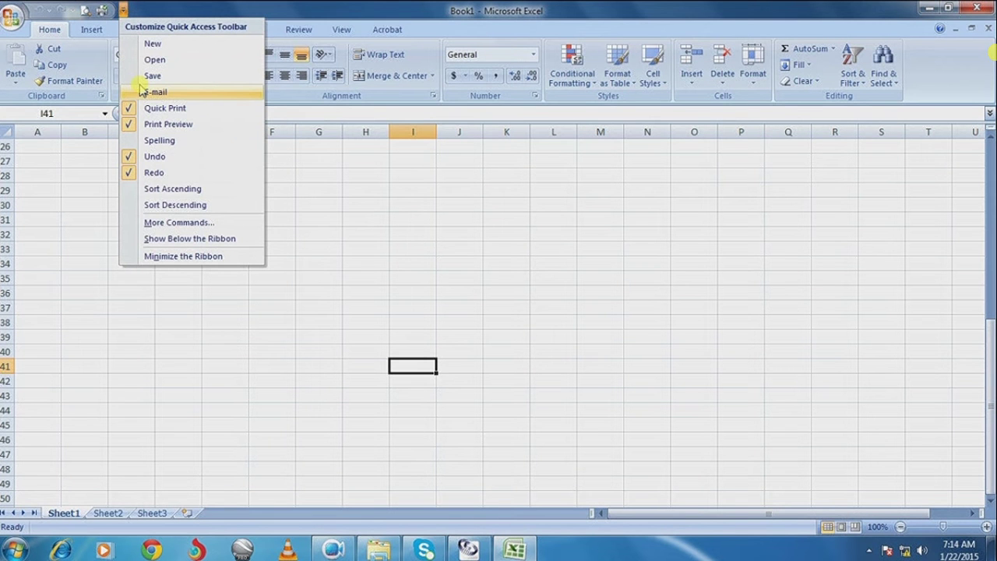
pyautogui.click(152, 76)
pyautogui.click(138, 9)
pyautogui.click(169, 59)
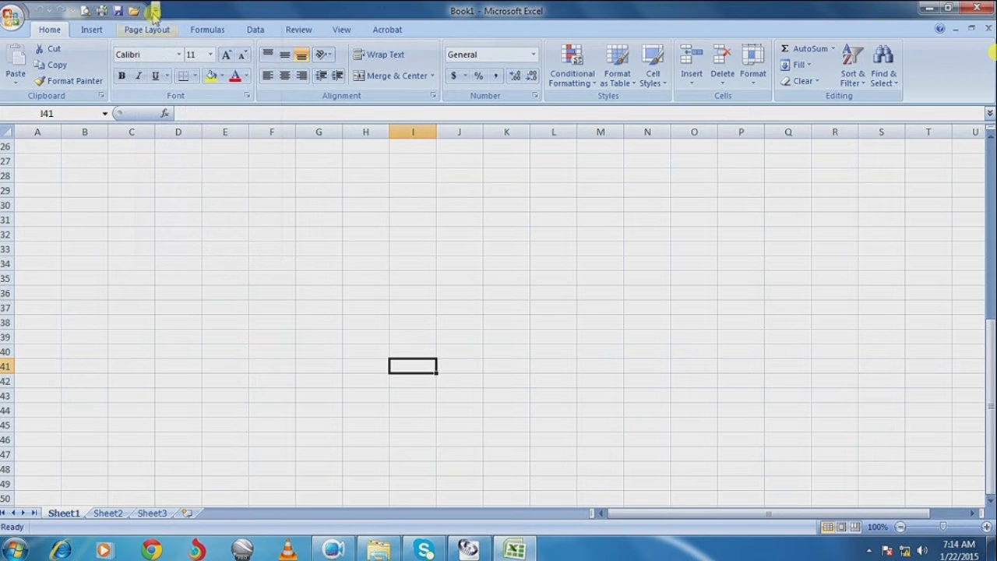
pyautogui.click(154, 10)
pyautogui.click(165, 43)
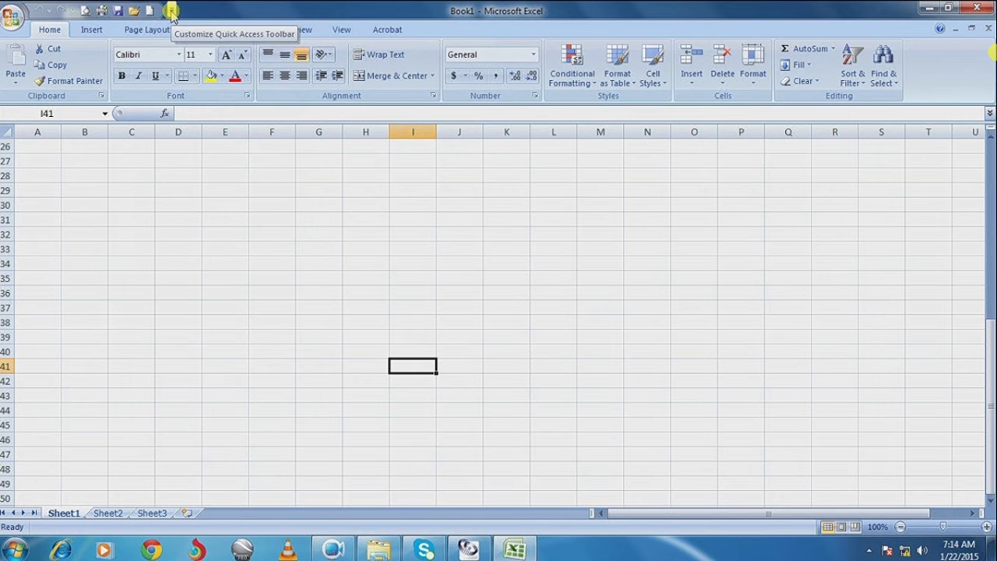
pyautogui.click(171, 11)
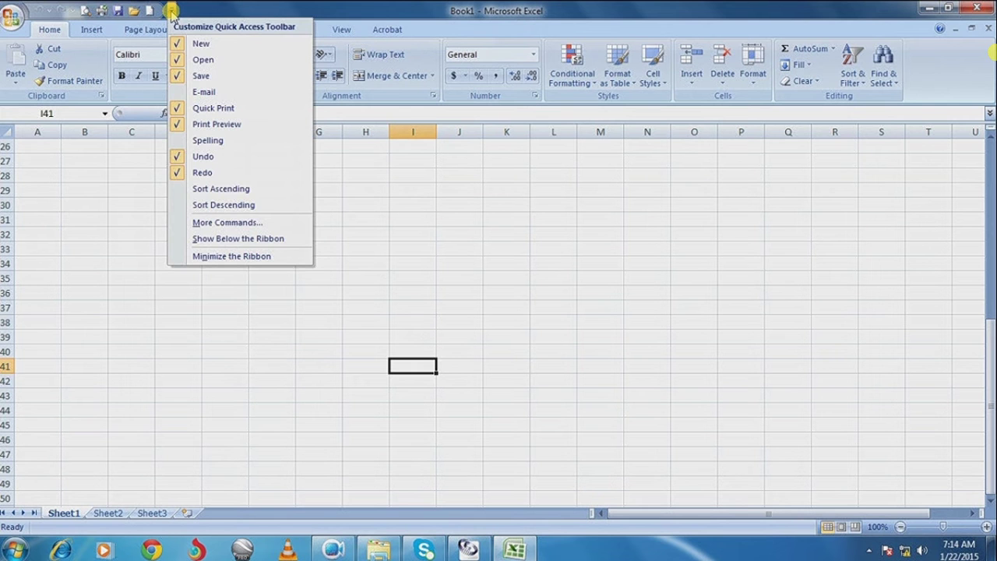
pyautogui.click(178, 46)
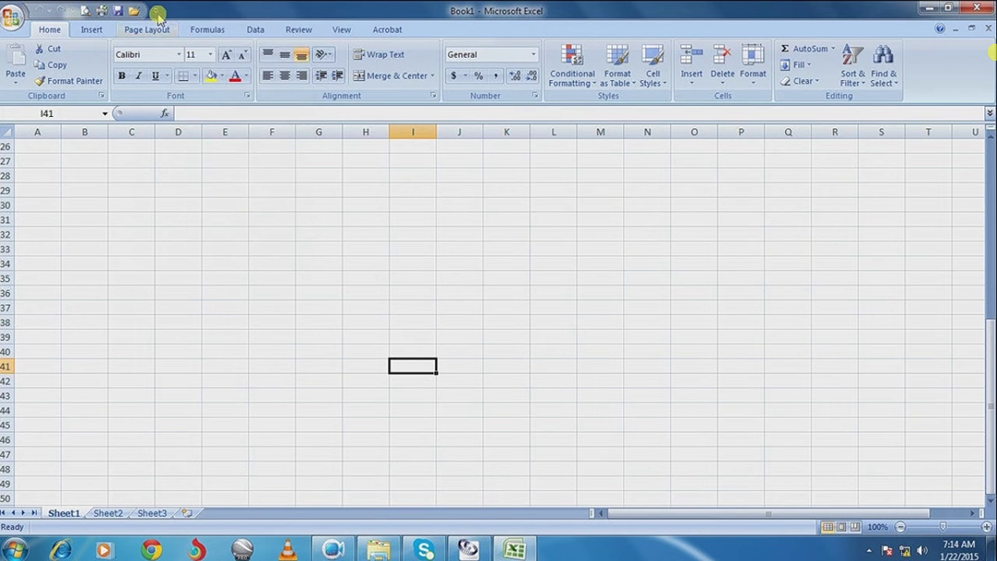
pyautogui.click(155, 10)
pyautogui.click(164, 60)
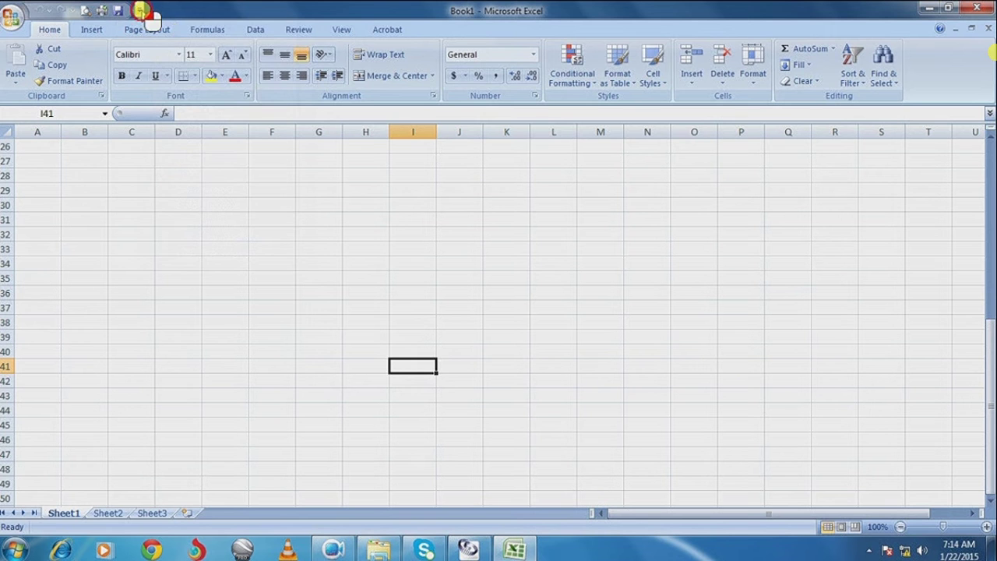
pyautogui.click(139, 10)
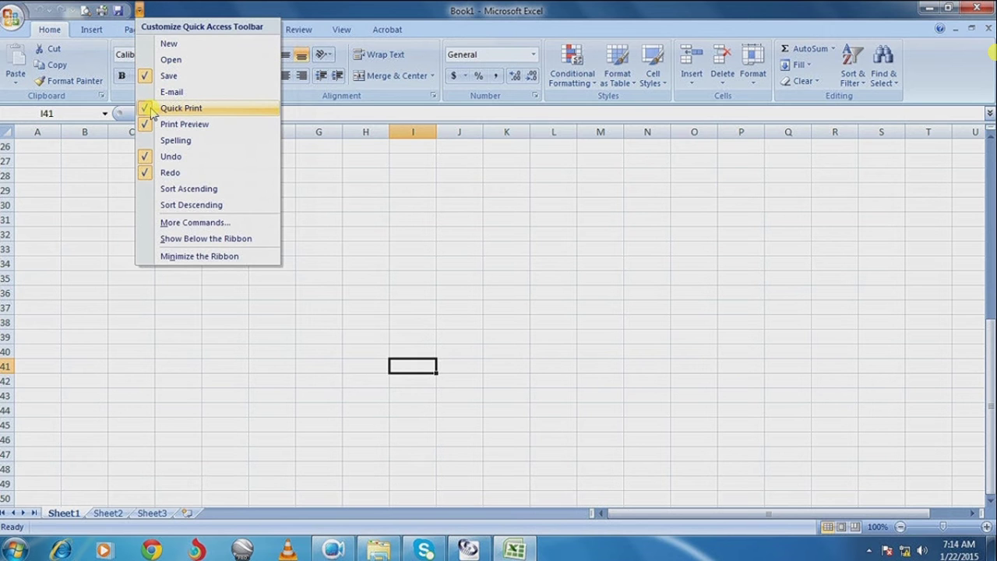
pyautogui.click(152, 109)
pyautogui.click(123, 10)
pyautogui.click(139, 76)
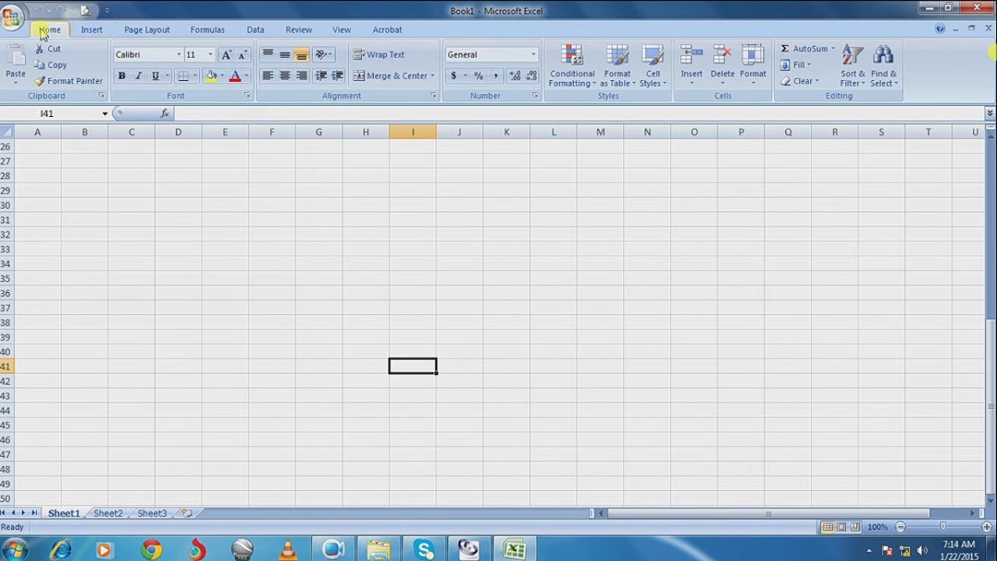
pyautogui.click(91, 29)
pyautogui.click(146, 29)
pyautogui.click(207, 30)
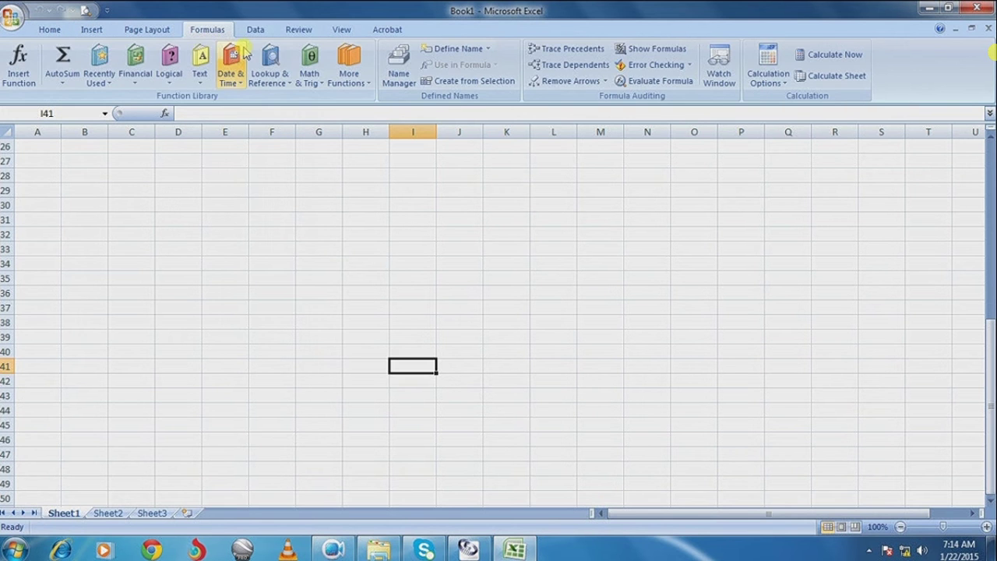
pyautogui.click(257, 30)
pyautogui.click(299, 29)
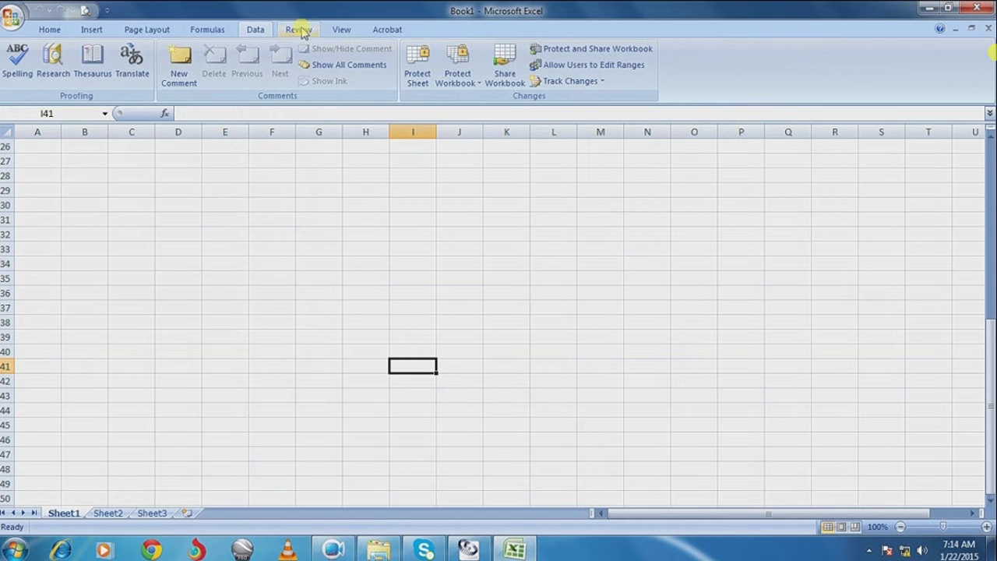
pyautogui.scroll(5, 122, 69)
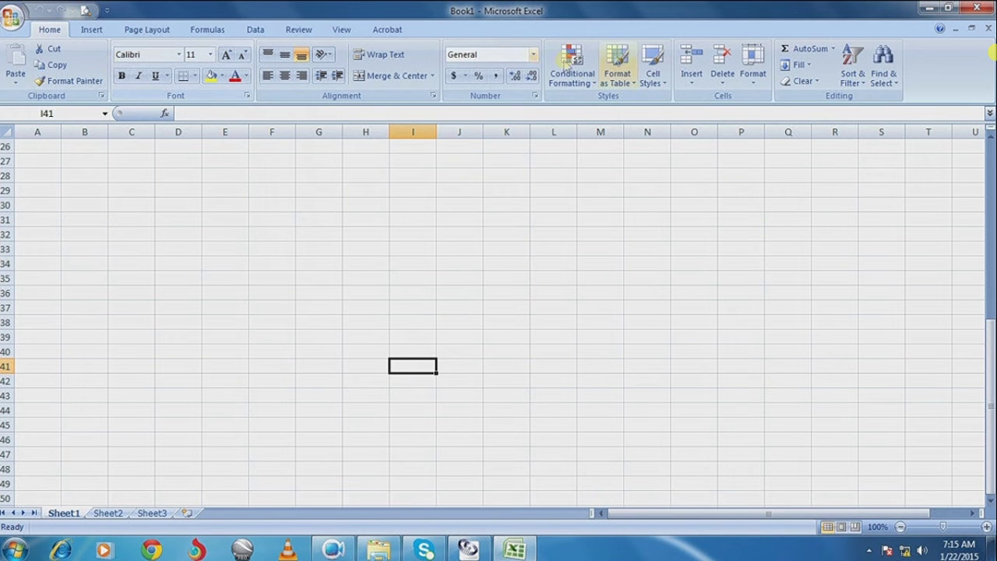
pyautogui.click(93, 30)
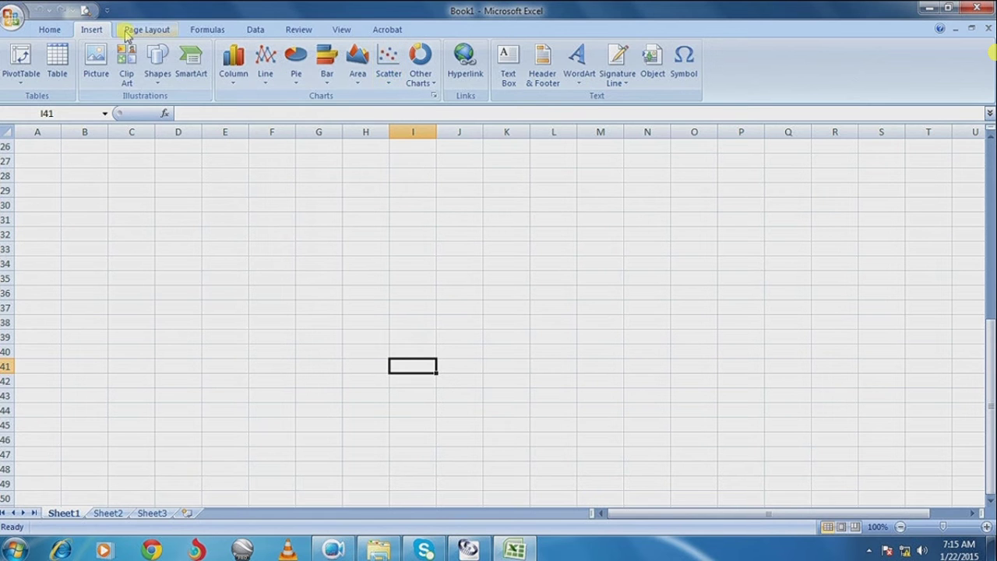
pyautogui.click(128, 33)
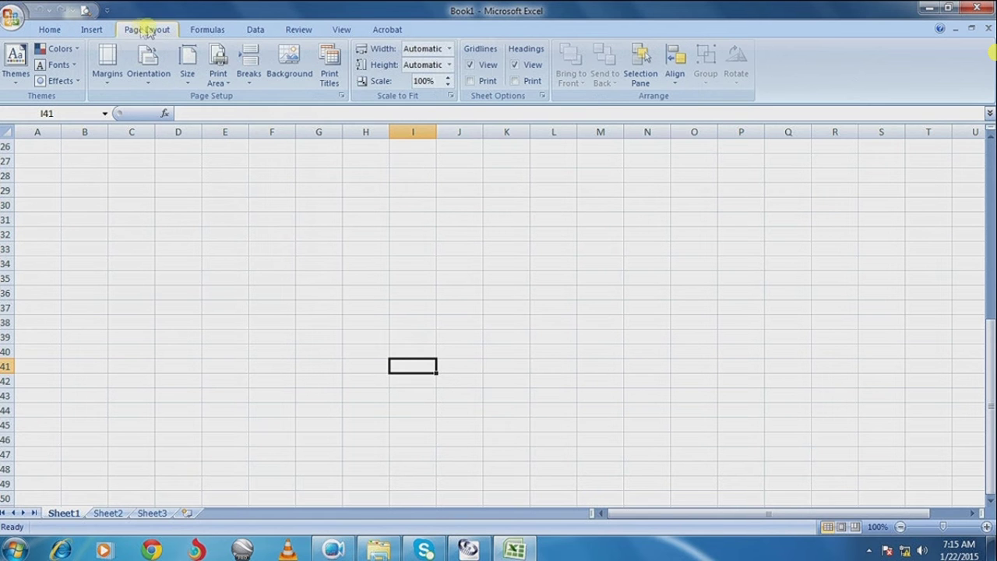
pyautogui.click(200, 33)
pyautogui.click(257, 33)
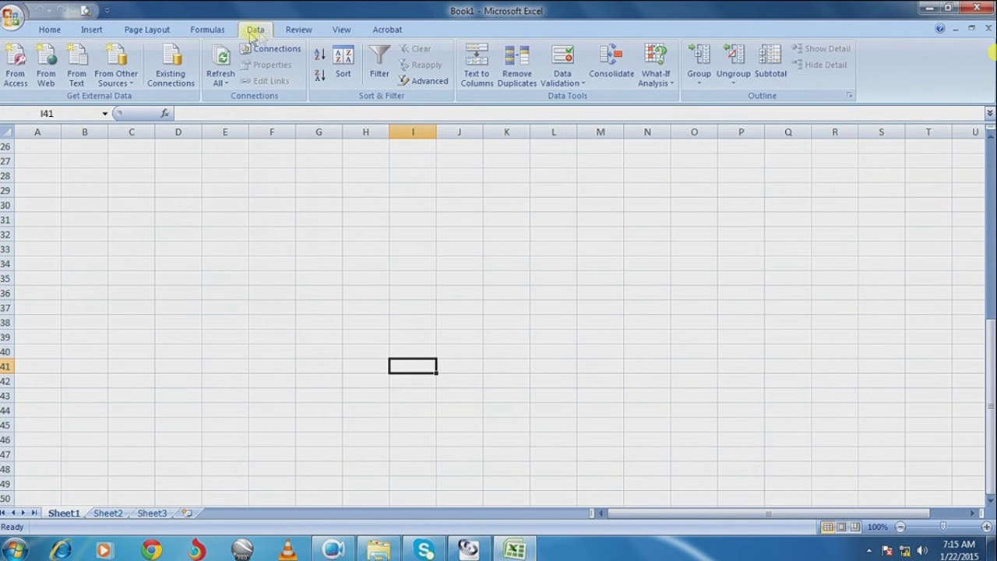
pyautogui.click(48, 31)
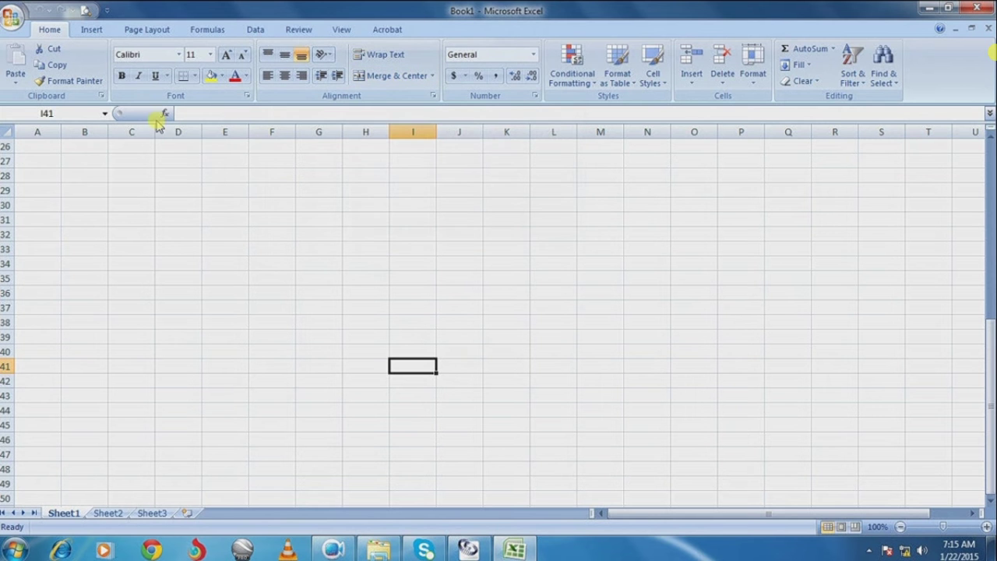
# Select cell B29, check its reference in the Name Box, and enter Edit mode
pyautogui.click(73, 113)
pyautogui.click(90, 113)
pyautogui.click(77, 189)
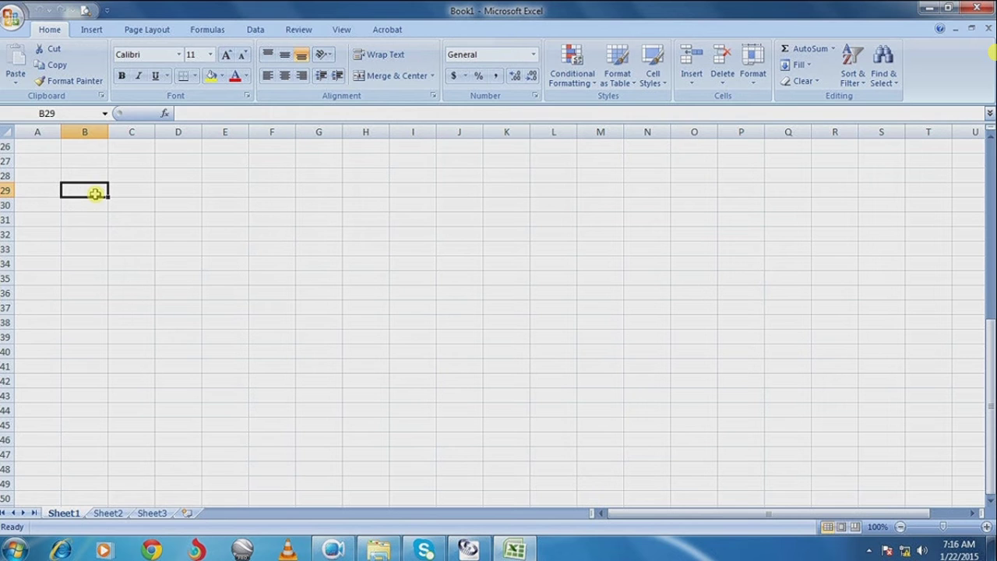
pyautogui.click(59, 113)
pyautogui.click(60, 112)
pyautogui.click(60, 113)
pyautogui.click(60, 113)
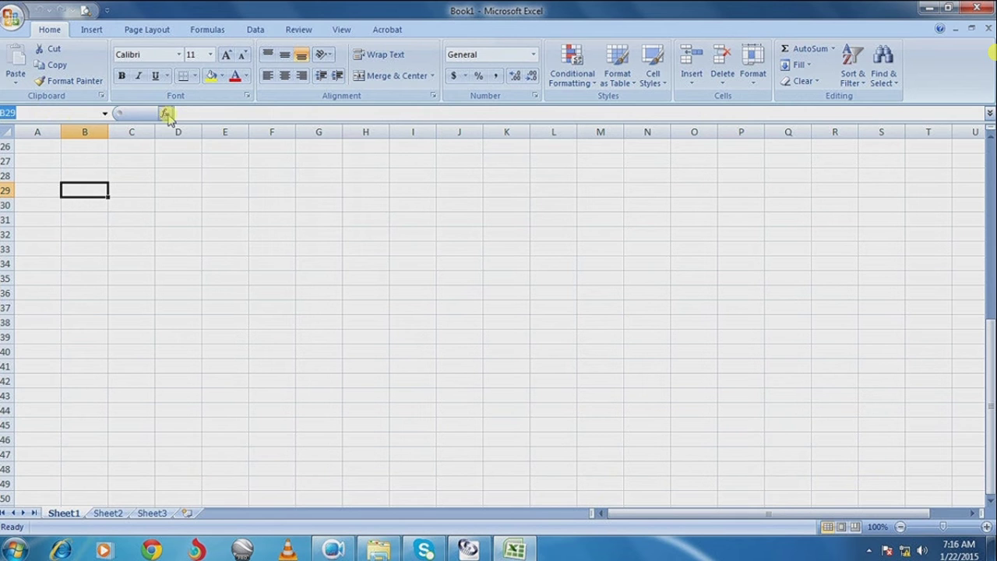
pyautogui.click(228, 114)
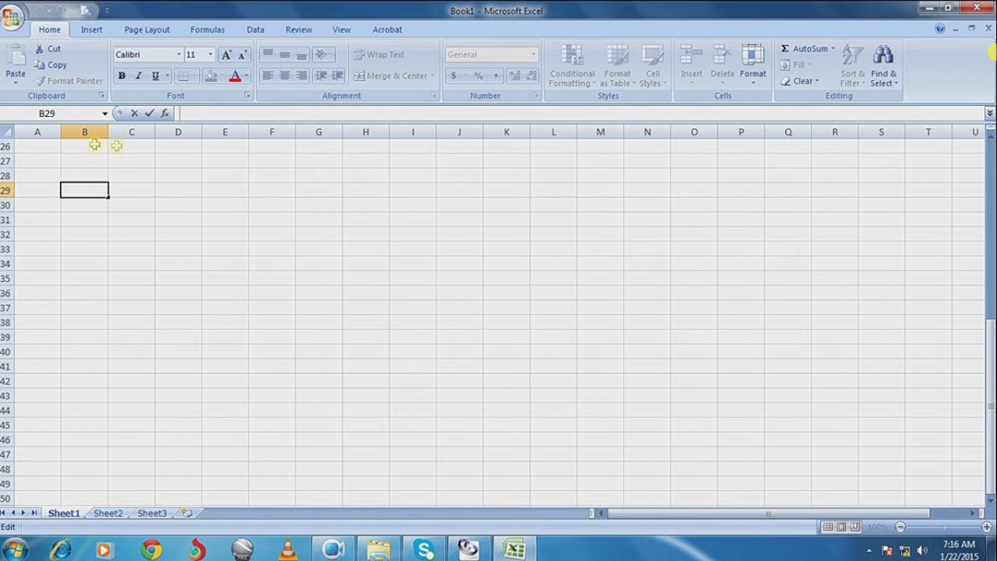
pyautogui.moveTo(74, 145); pyautogui.dragTo(107, 476)
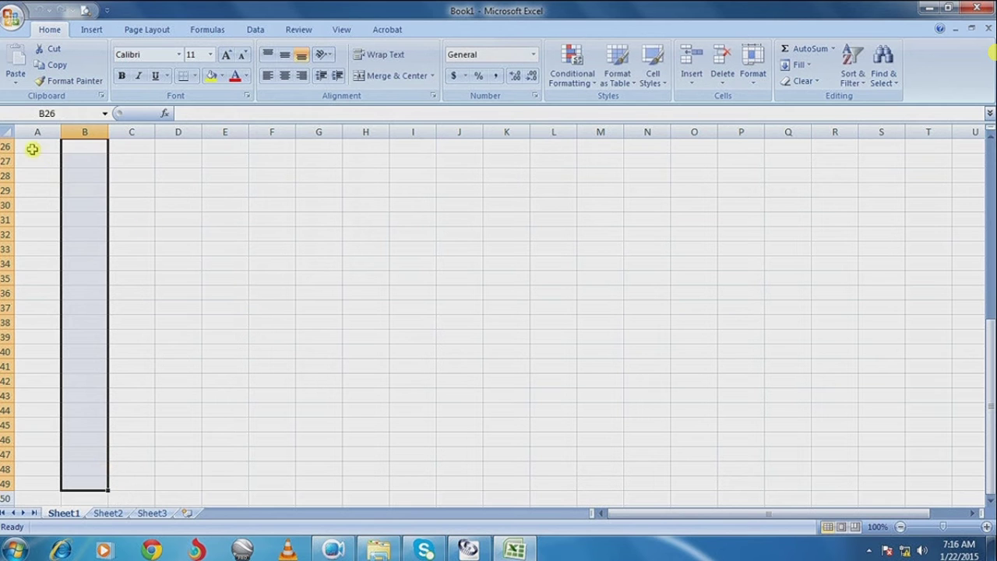
pyautogui.moveTo(31, 149); pyautogui.dragTo(47, 373)
pyautogui.moveTo(82, 143); pyautogui.dragTo(86, 322)
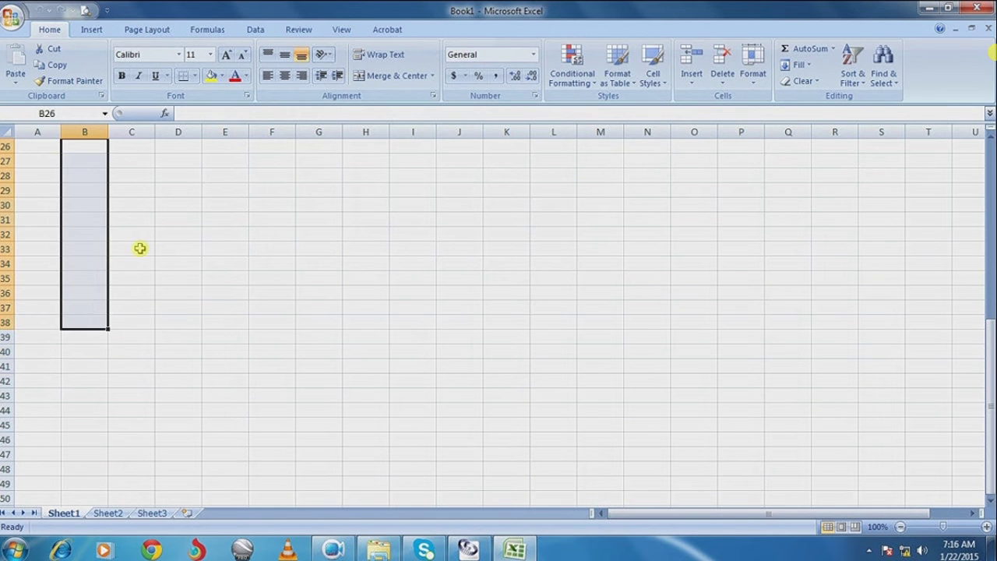
pyautogui.moveTo(131, 147); pyautogui.dragTo(131, 322)
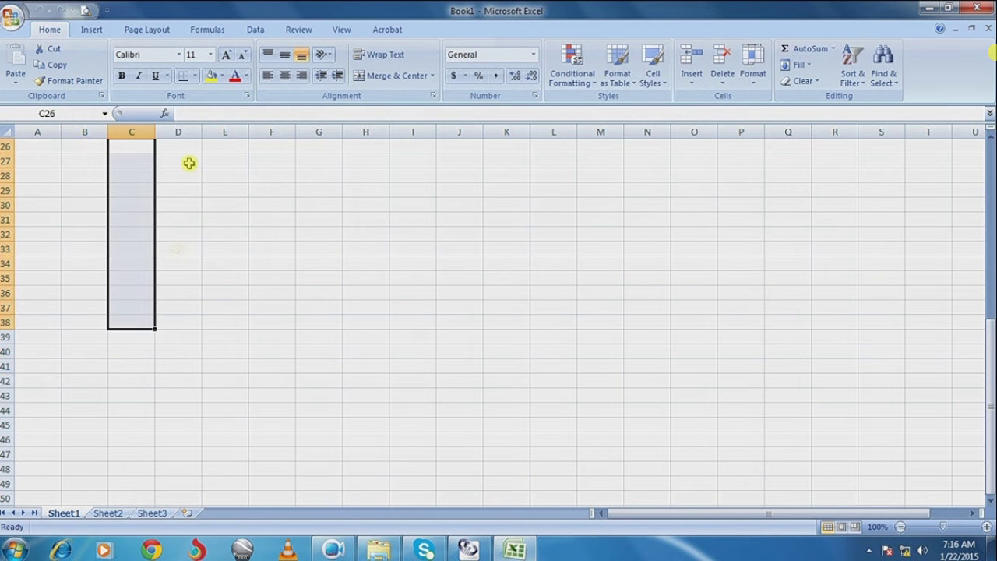
pyautogui.moveTo(319, 146); pyautogui.dragTo(323, 416)
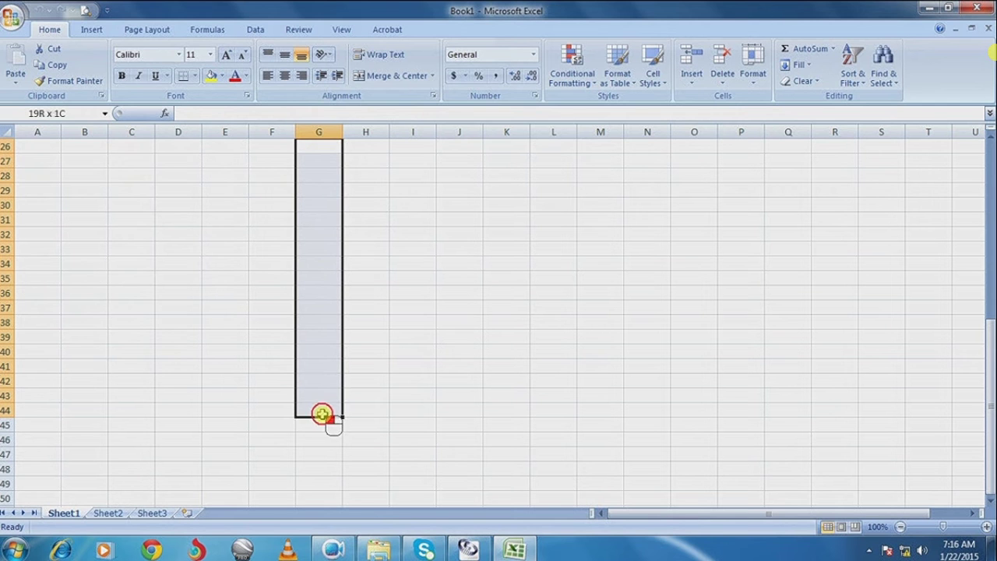
pyautogui.moveTo(14, 149); pyautogui.dragTo(406, 149)
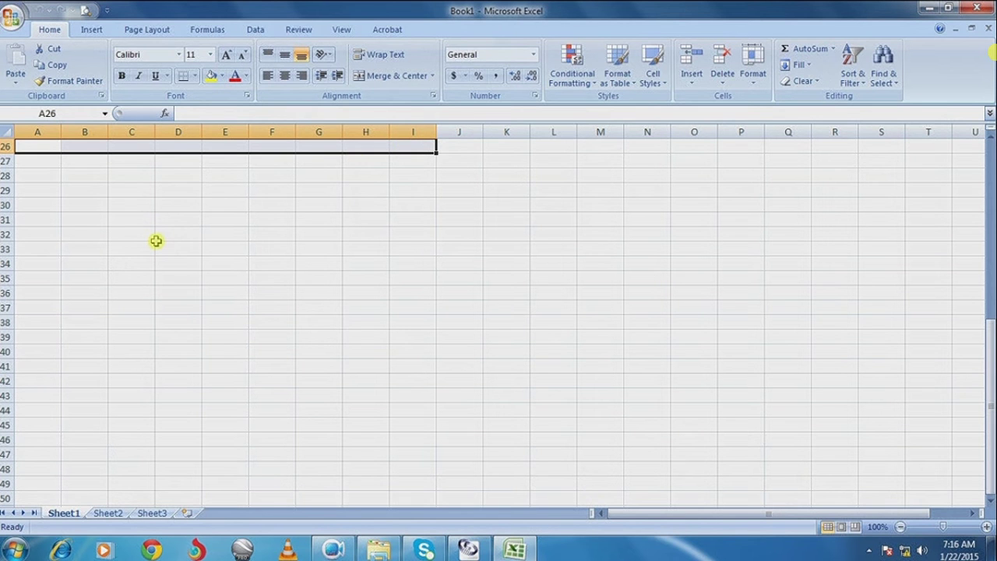
pyautogui.click(116, 189)
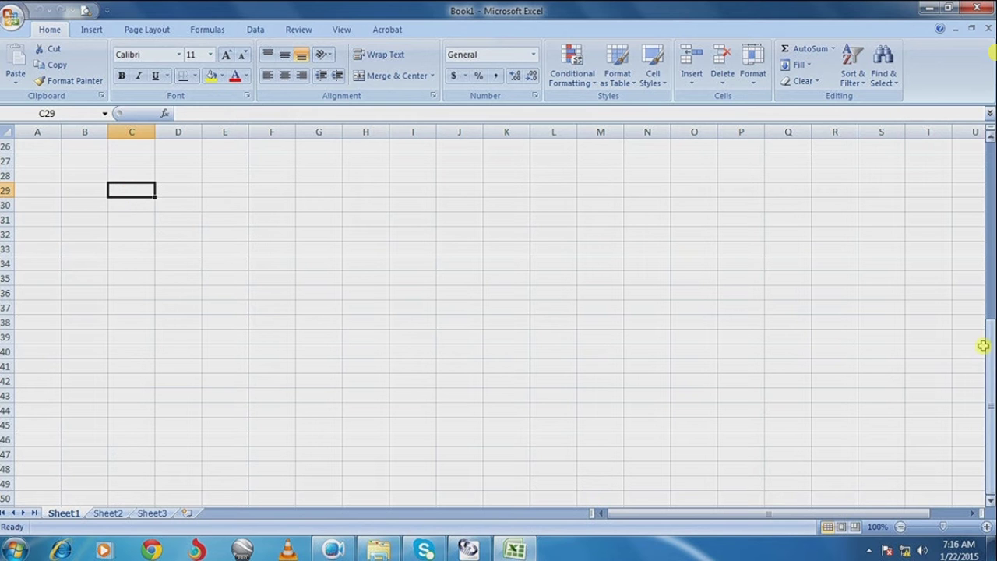
pyautogui.moveTo(991, 362)
pyautogui.mouseDown()
pyautogui.moveTo(993, 212)
pyautogui.moveTo(992, 335)
pyautogui.moveTo(973, 338)
pyautogui.mouseUp()
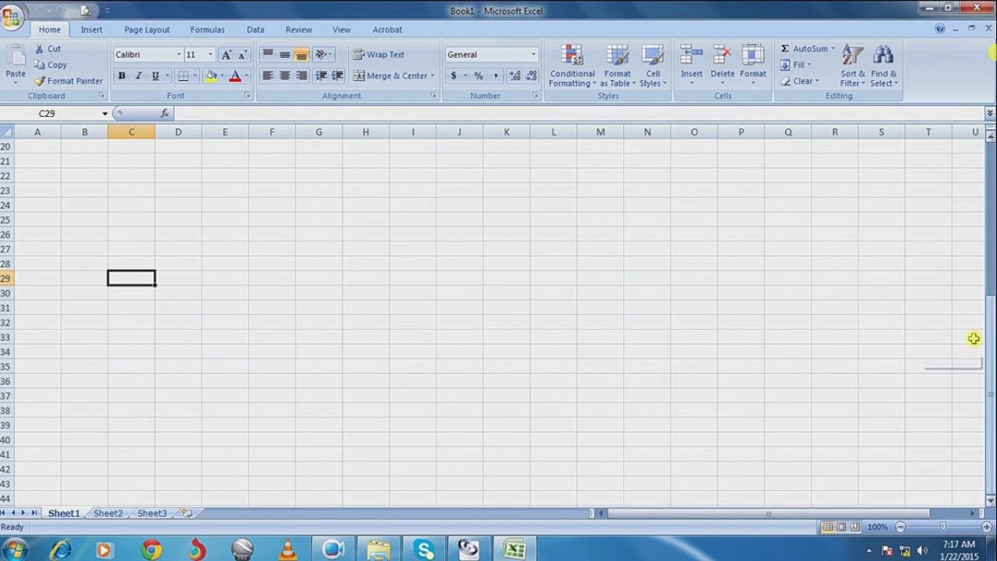
pyautogui.moveTo(768, 514)
pyautogui.mouseDown()
pyautogui.moveTo(845, 533)
pyautogui.moveTo(755, 531)
pyautogui.moveTo(864, 526)
pyautogui.moveTo(858, 516)
pyautogui.mouseUp()
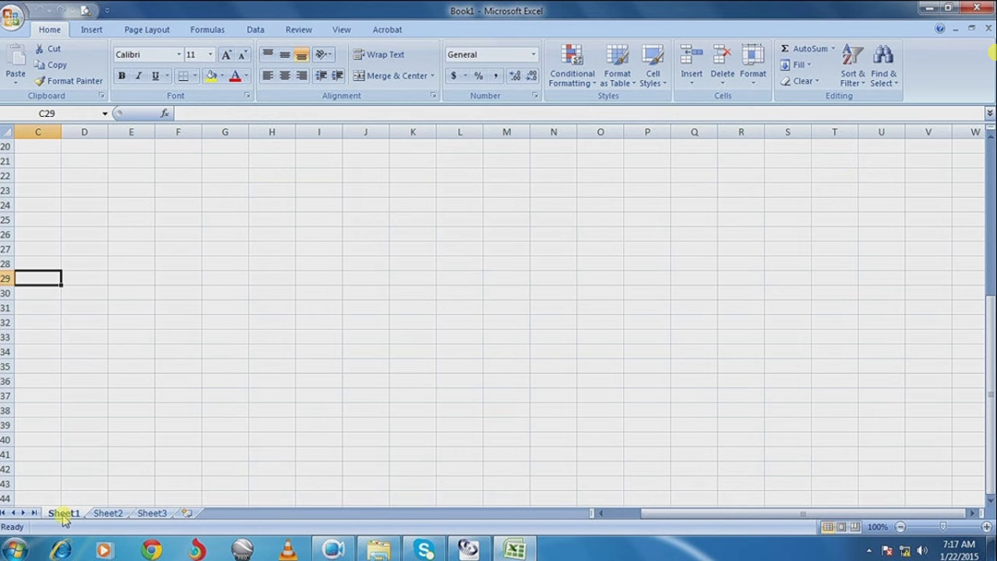
pyautogui.click(108, 512)
pyautogui.click(152, 513)
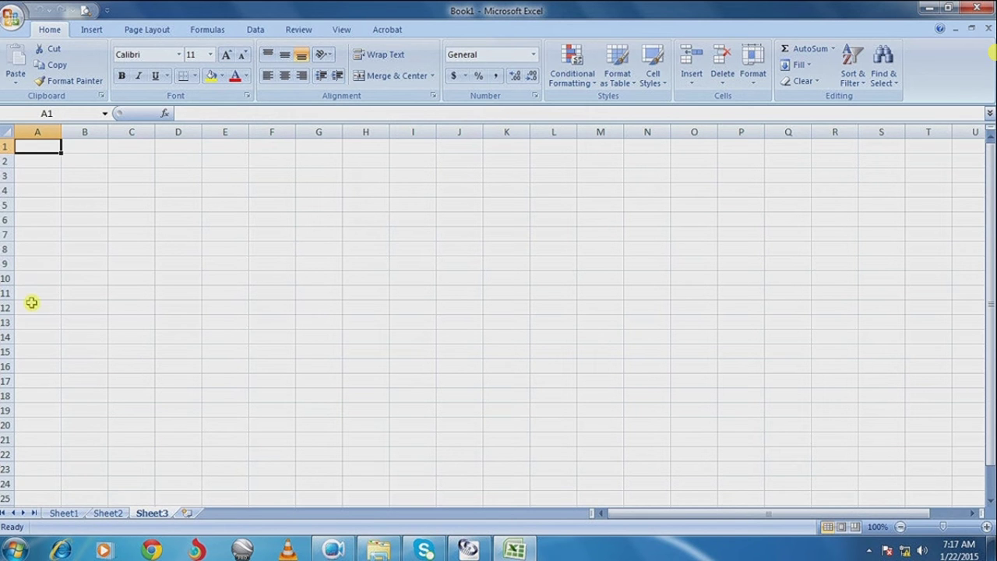
pyautogui.moveTo(85, 178); pyautogui.dragTo(584, 442)
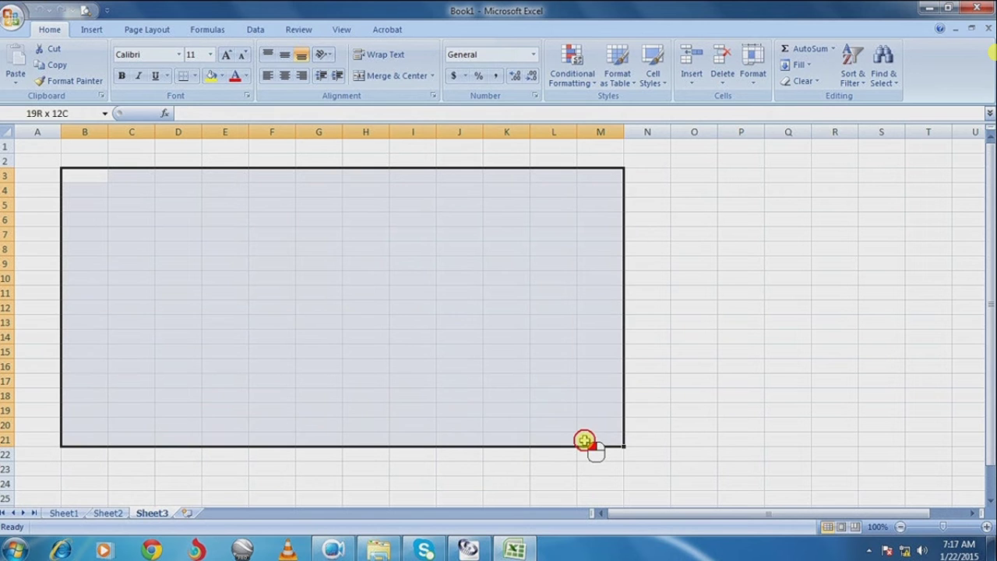
pyautogui.click(66, 514)
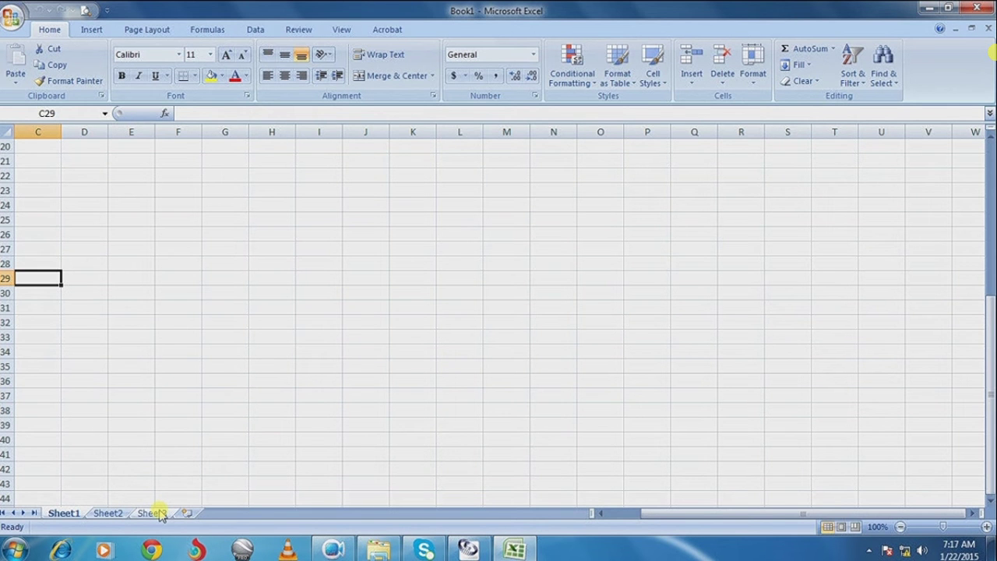
pyautogui.moveTo(942, 526)
pyautogui.mouseDown()
pyautogui.moveTo(968, 528)
pyautogui.moveTo(944, 528)
pyautogui.mouseUp()
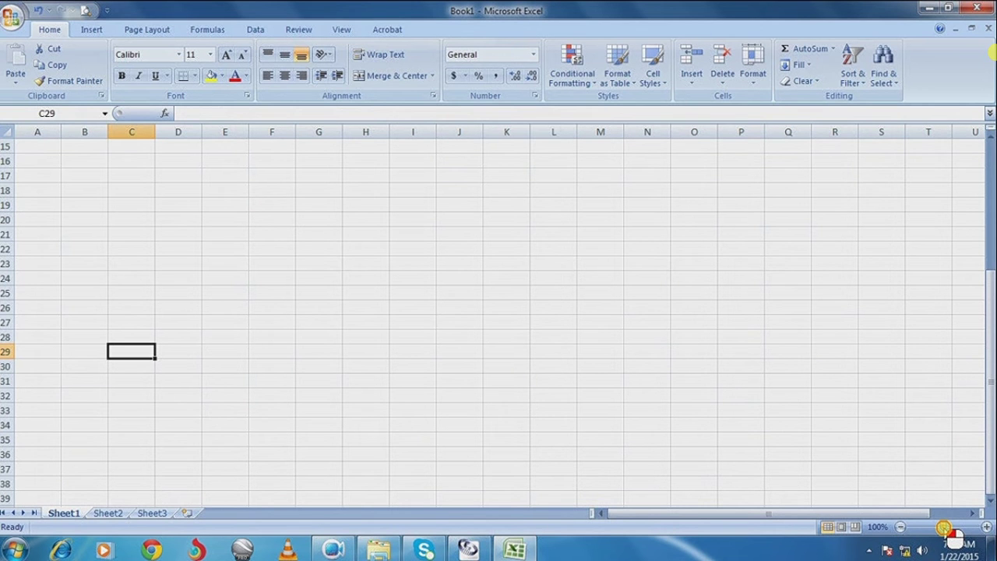
# Zoom the sheet to 142% and switch between the Sheet2 and Sheet1 tabs
pyautogui.moveTo(944, 527); pyautogui.dragTo(949, 527)
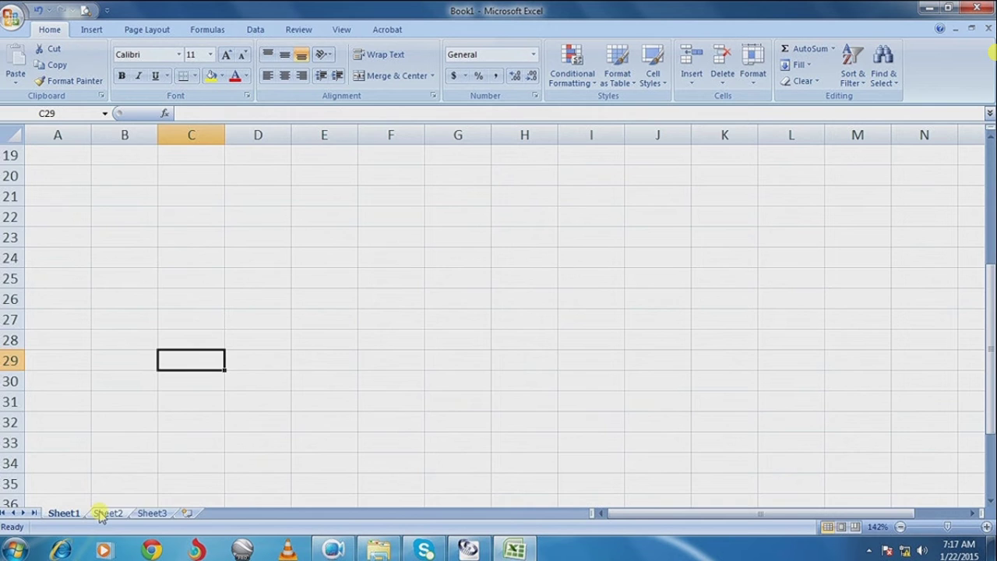
pyautogui.click(108, 514)
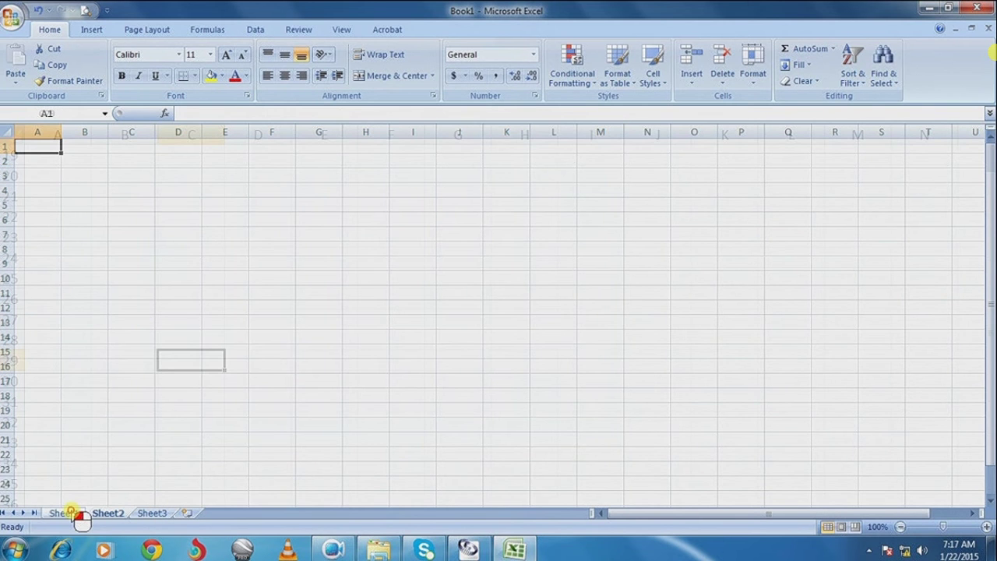
pyautogui.click(70, 514)
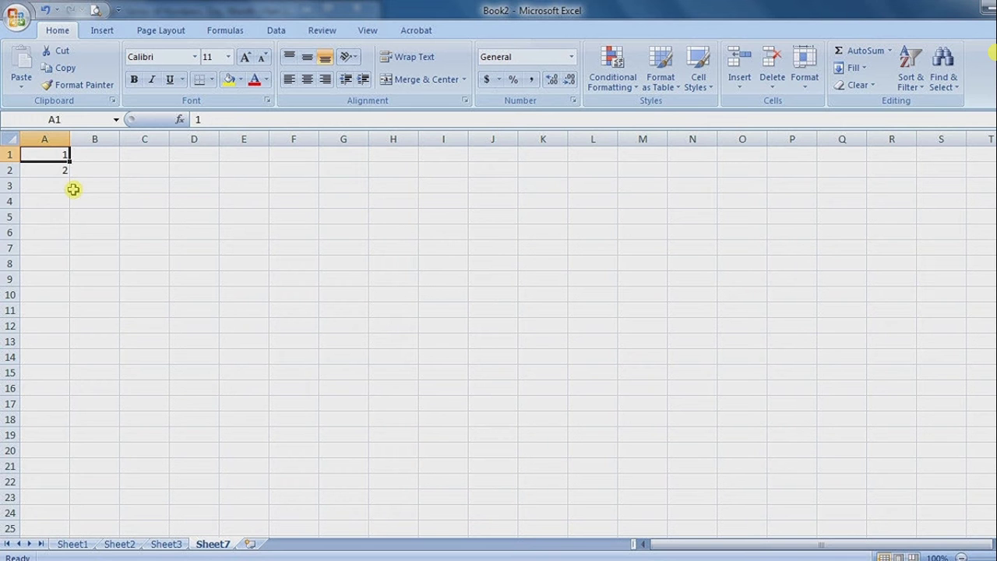
# AutoFill column A from the starting values 1 and 2 down to 15 in A15
pyautogui.moveTo(47, 158); pyautogui.dragTo(69, 176)
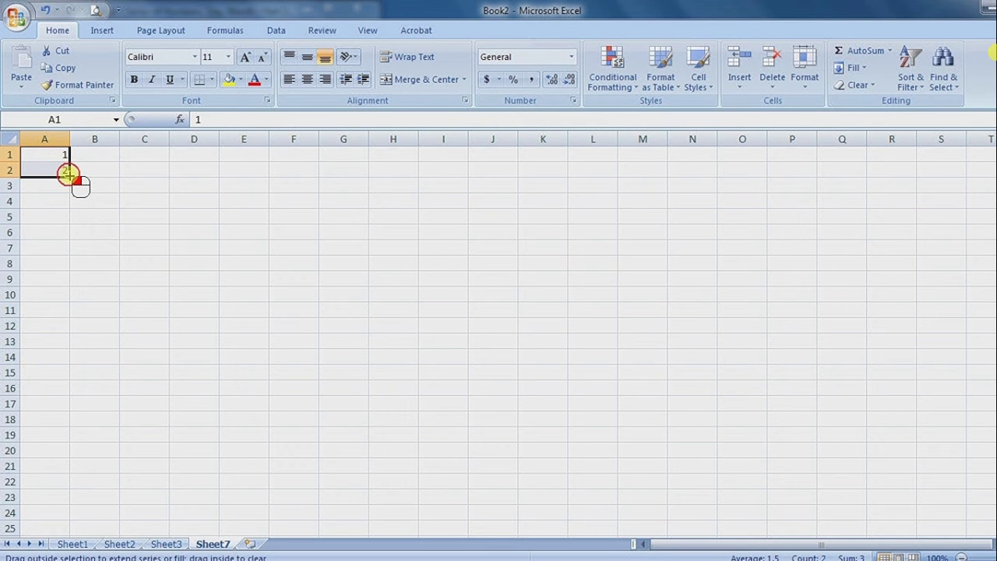
pyautogui.moveTo(69, 175); pyautogui.dragTo(78, 363)
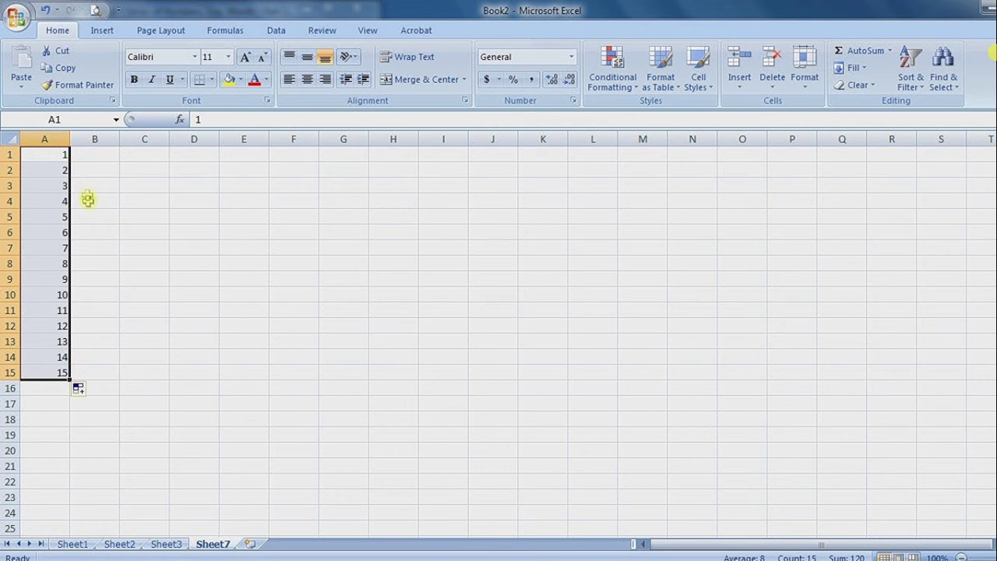
pyautogui.click(90, 155)
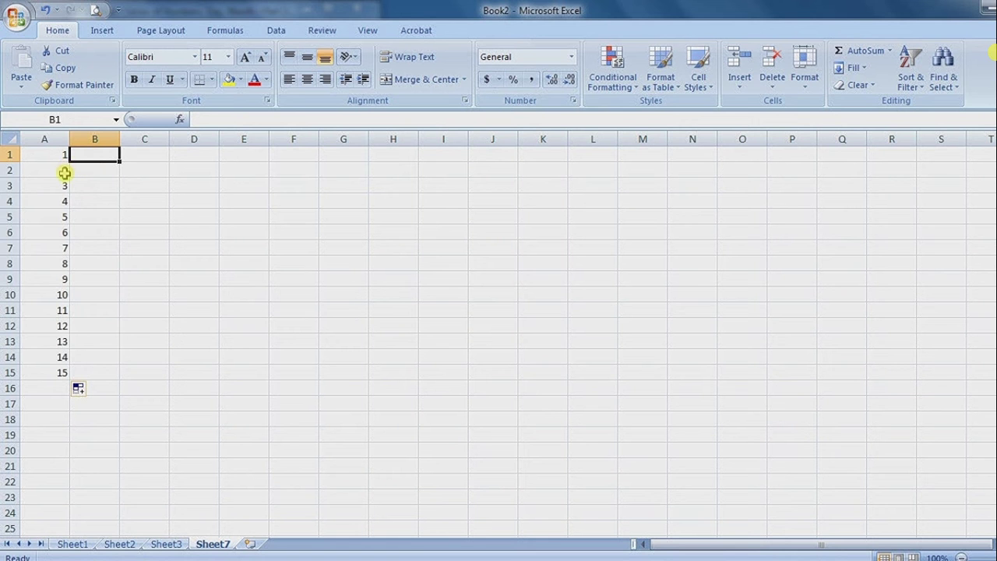
pyautogui.click(66, 169)
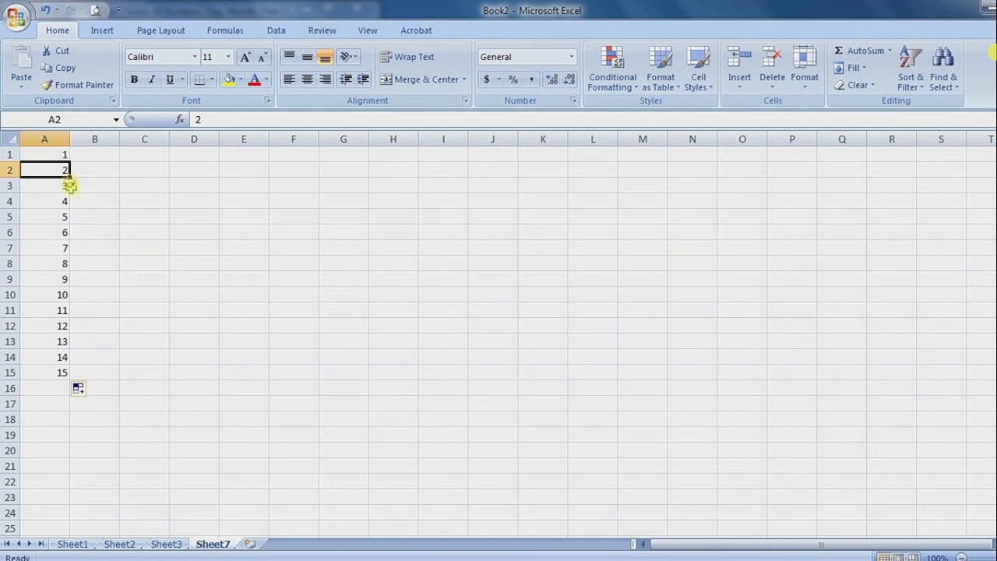
pyautogui.click(63, 154)
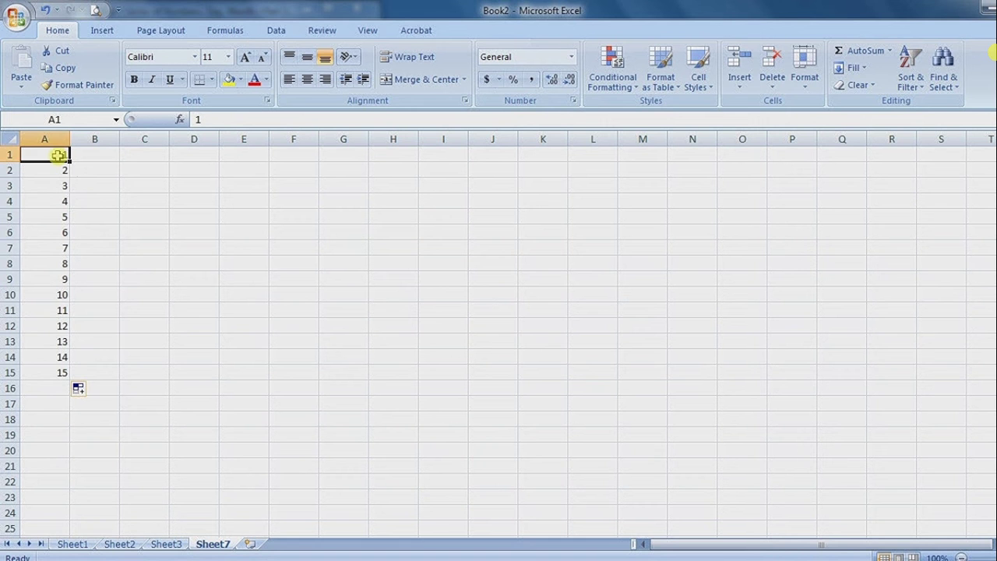
pyautogui.moveTo(67, 161); pyautogui.dragTo(67, 375)
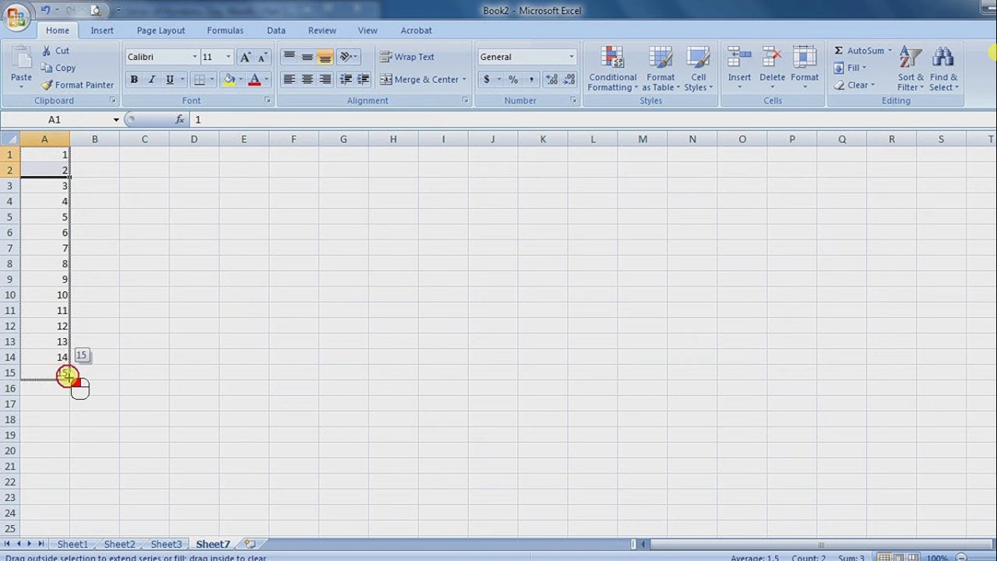
pyautogui.moveTo(67, 375); pyautogui.dragTo(68, 373)
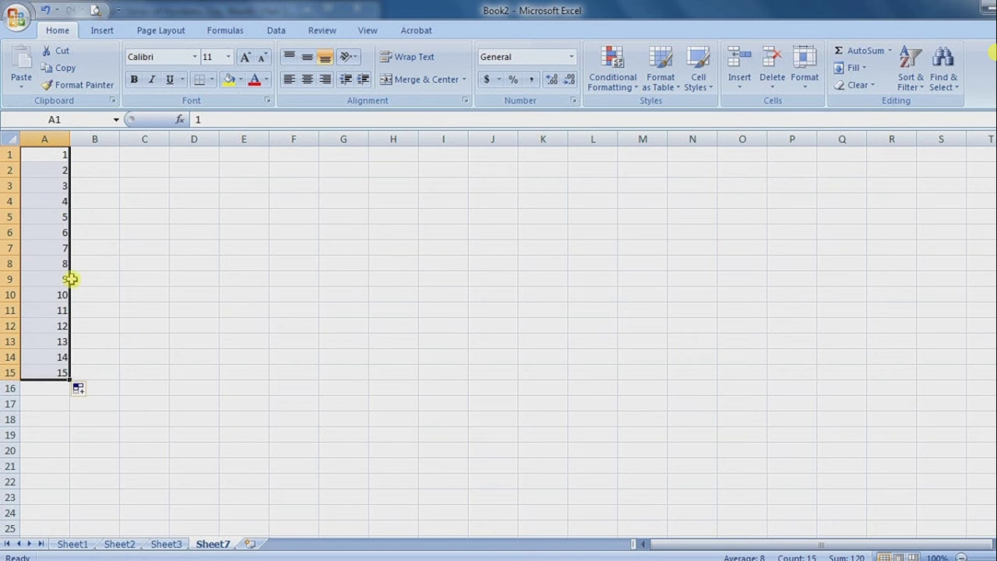
# Enter 2 in B1 and 4 in B2
pyautogui.click(108, 158)
pyautogui.write('2')
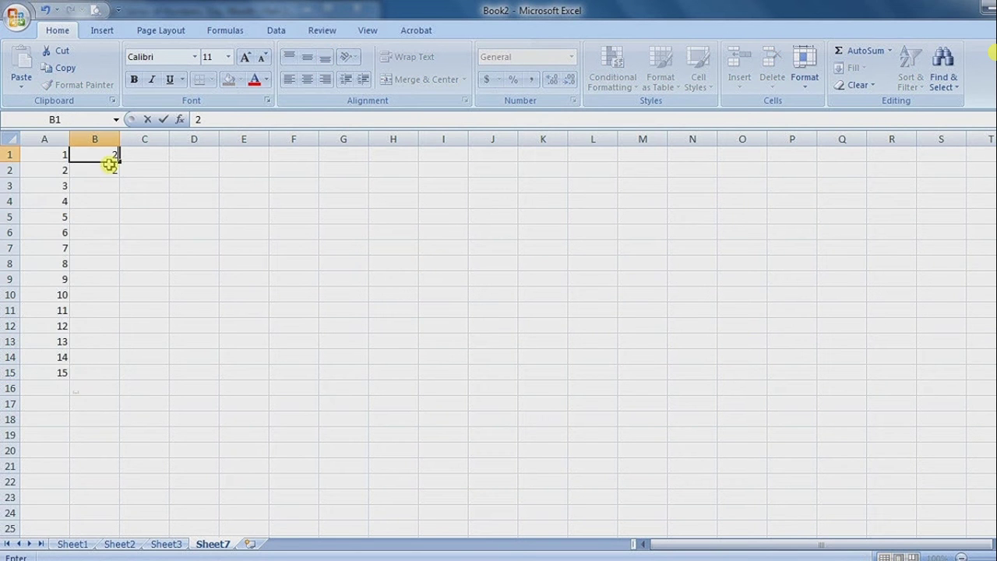
pyautogui.press('Return')
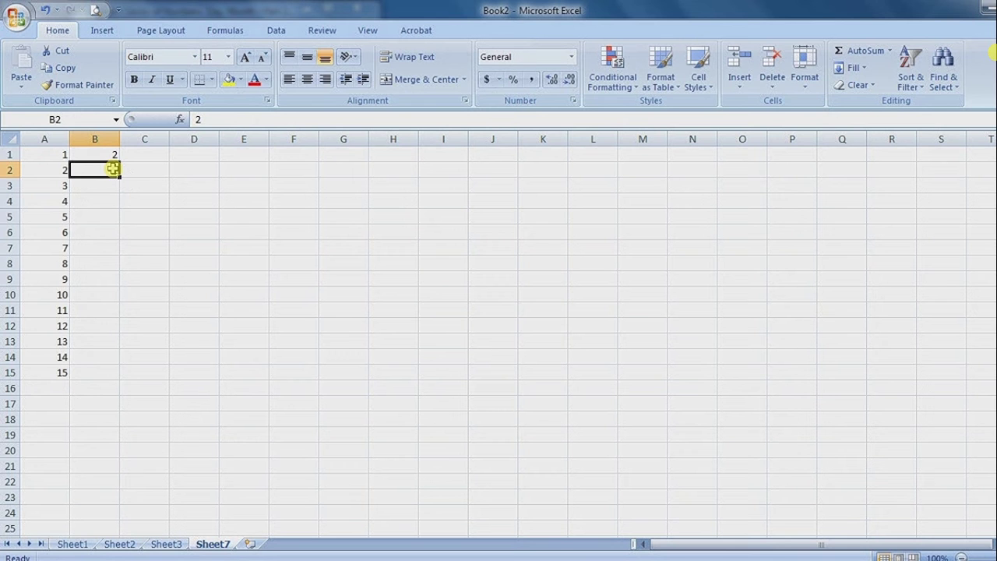
pyautogui.write('4')
pyautogui.click(98, 213)
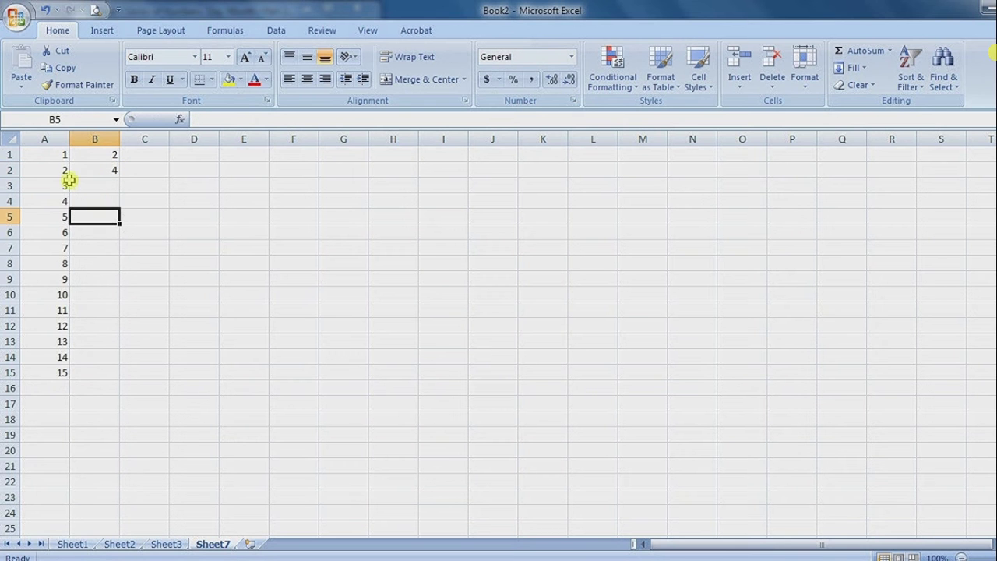
# AutoFill B1:B15 from the 2, 4 pattern to get even numbers up to 30
pyautogui.moveTo(99, 154); pyautogui.dragTo(113, 171)
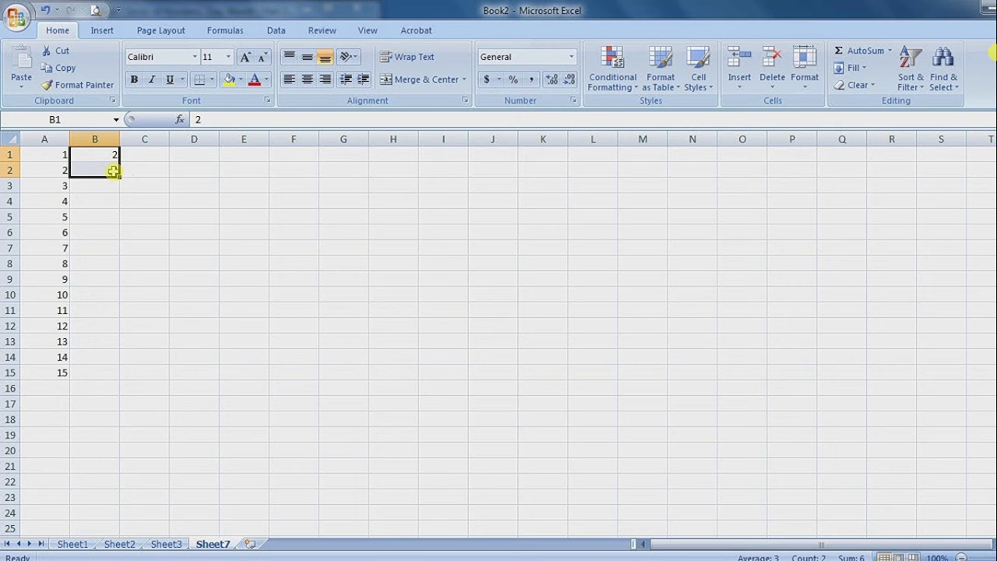
pyautogui.moveTo(118, 184); pyautogui.dragTo(120, 253)
pyautogui.moveTo(113, 154); pyautogui.dragTo(122, 371)
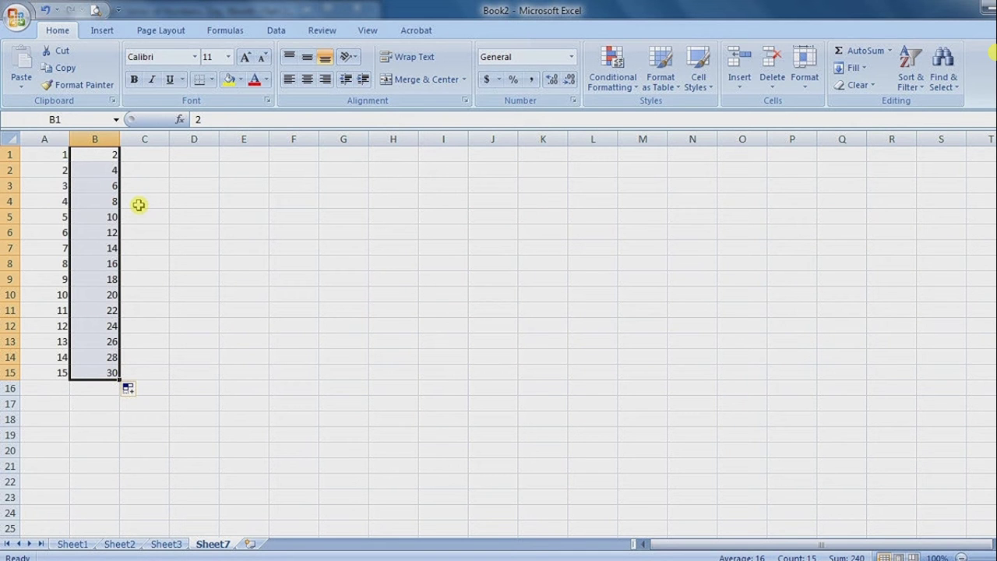
pyautogui.click(145, 158)
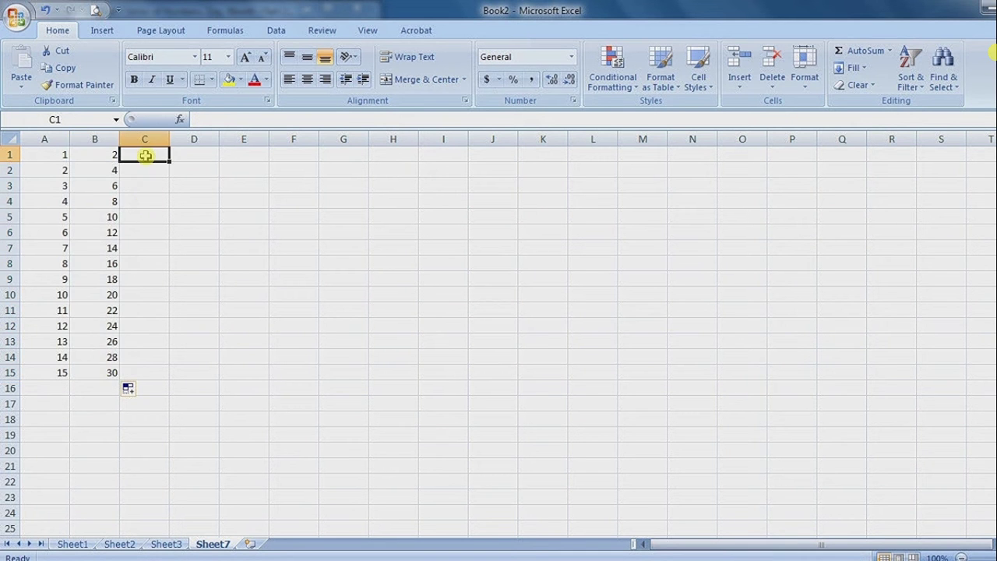
# Type Sunday in C1 and AutoFill C2:C7 with Monday through Saturday
pyautogui.write('Sunda')
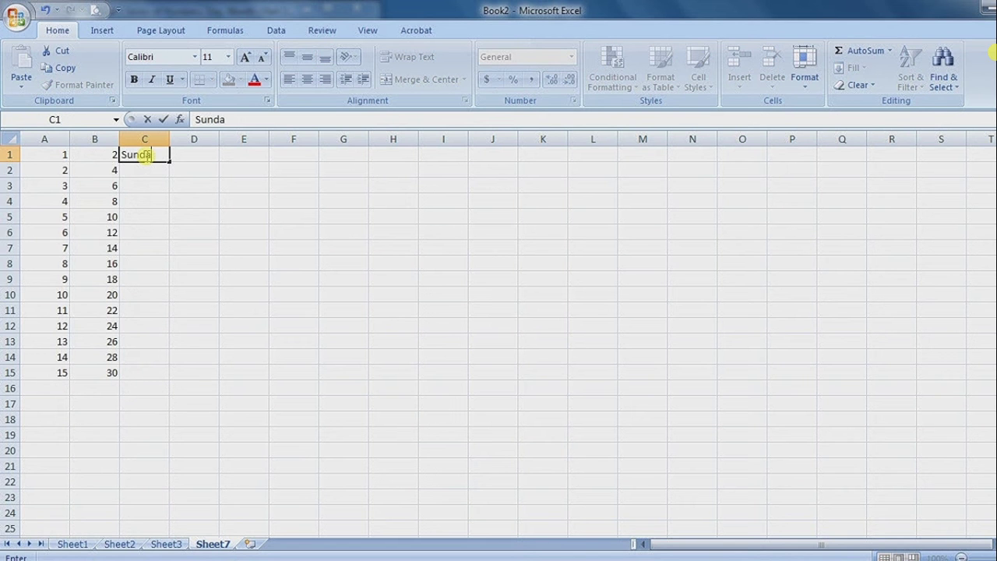
pyautogui.write('y')
pyautogui.press('Return')
pyautogui.click(148, 154)
pyautogui.moveTo(169, 161); pyautogui.dragTo(152, 252)
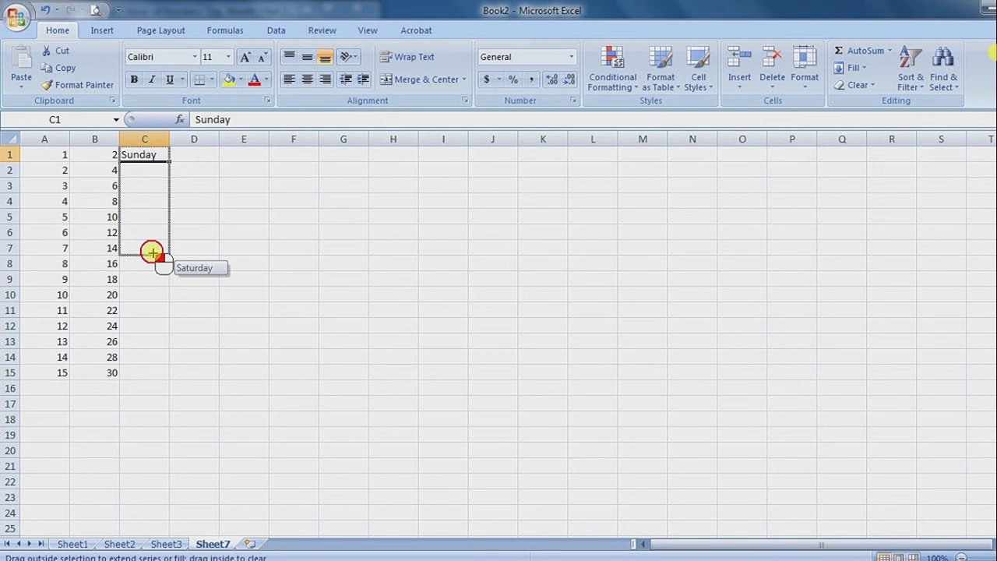
pyautogui.moveTo(151, 252); pyautogui.dragTo(152, 253)
# Type Sun in D1 and AutoFill the abbreviated day names down to D15
pyautogui.click(193, 158)
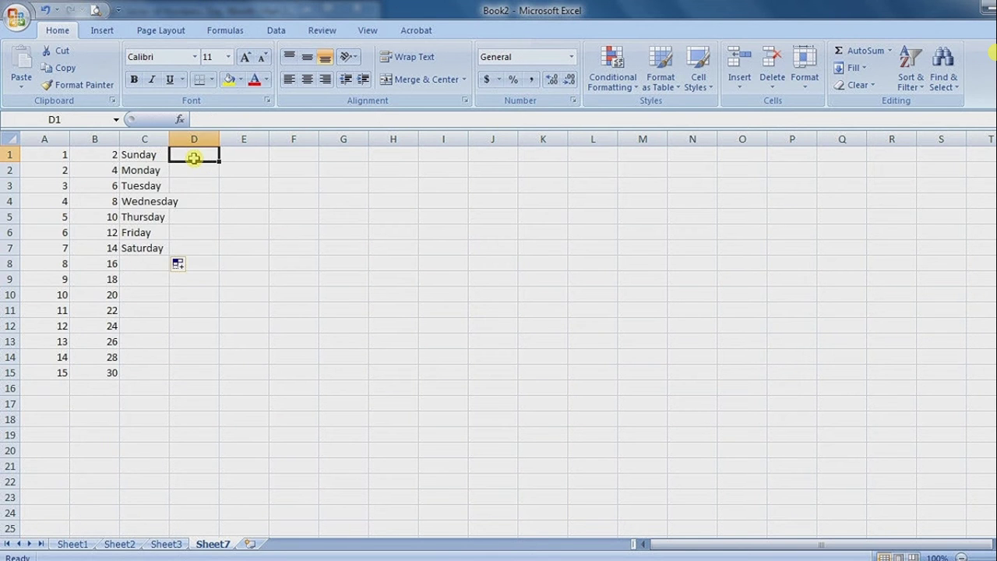
pyautogui.write('Sub')
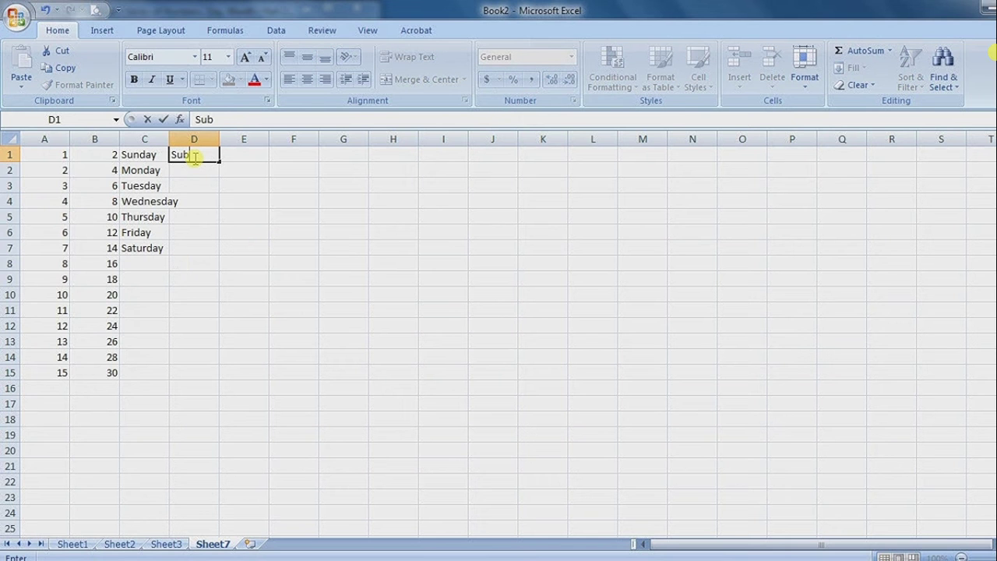
pyautogui.press('BackSpace')
pyautogui.write('n')
pyautogui.press('Return')
pyautogui.click(218, 159)
pyautogui.moveTo(221, 165); pyautogui.dragTo(212, 367)
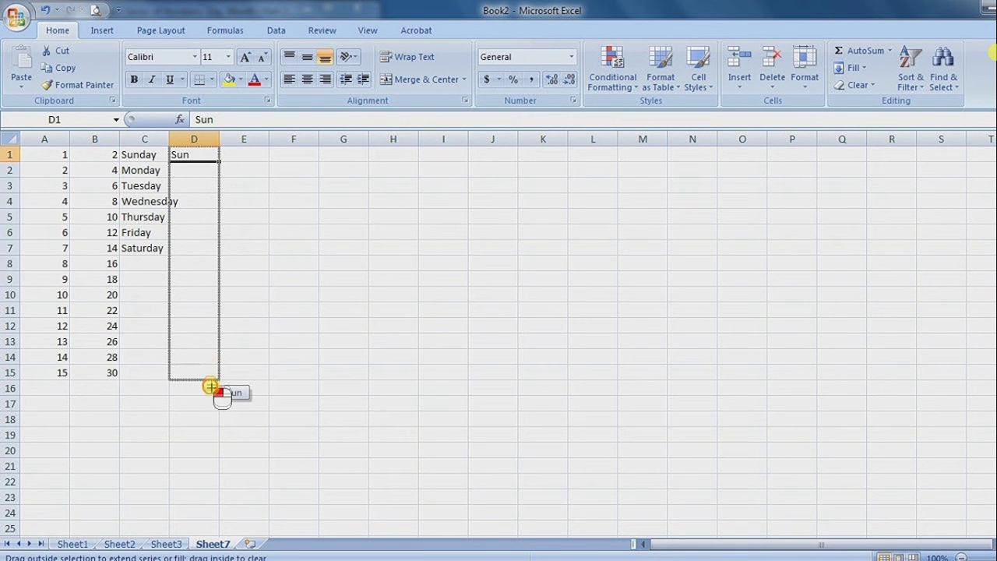
pyautogui.moveTo(211, 366); pyautogui.dragTo(210, 385)
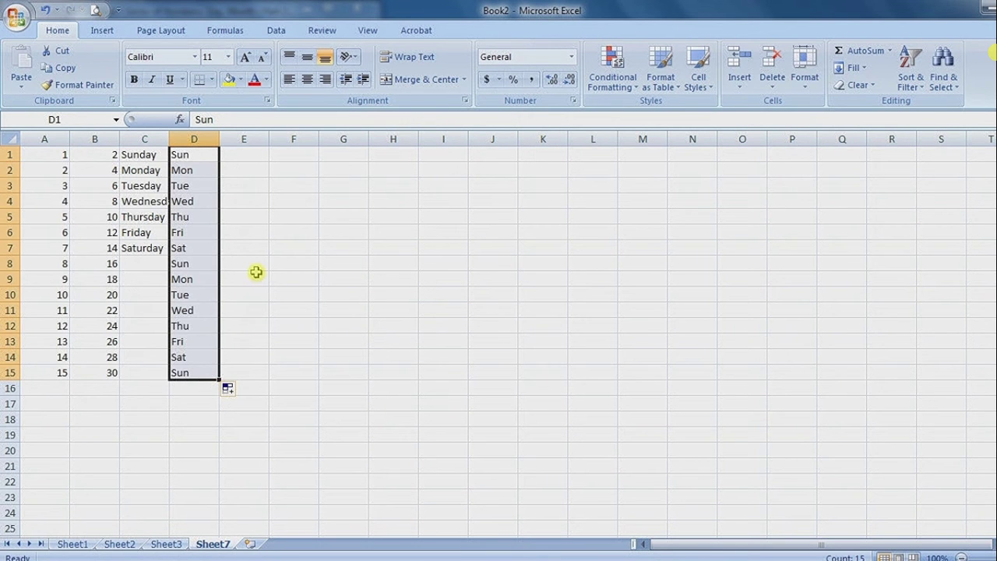
pyautogui.click(260, 216)
pyautogui.click(238, 158)
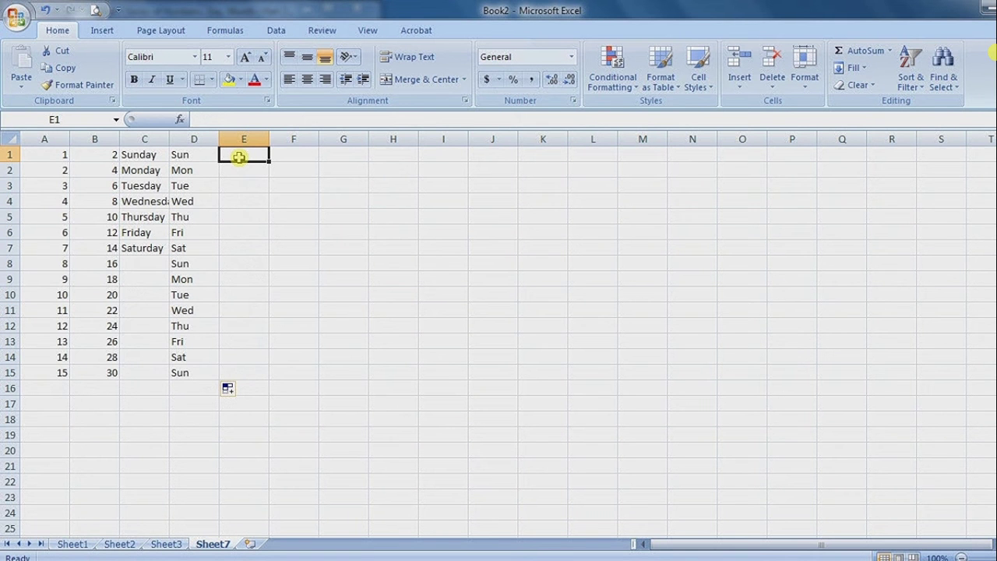
# Type January in E1 and AutoFill month names down to December in E12
pyautogui.write('Ja')
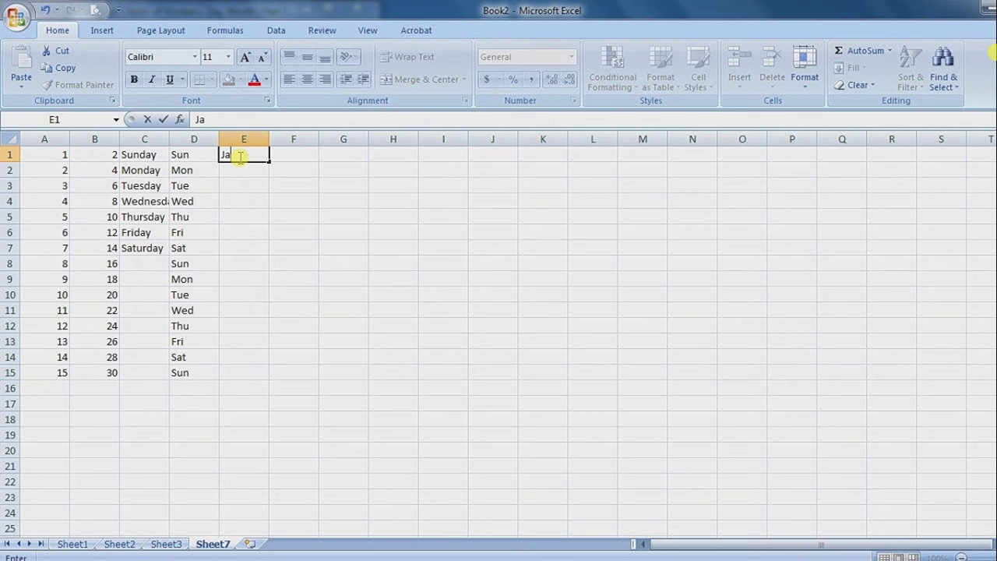
pyautogui.write('nuary')
pyautogui.press('Return')
pyautogui.click(254, 159)
pyautogui.moveTo(268, 160)
pyautogui.mouseDown()
pyautogui.moveTo(269, 489)
pyautogui.moveTo(276, 329)
pyautogui.mouseUp()
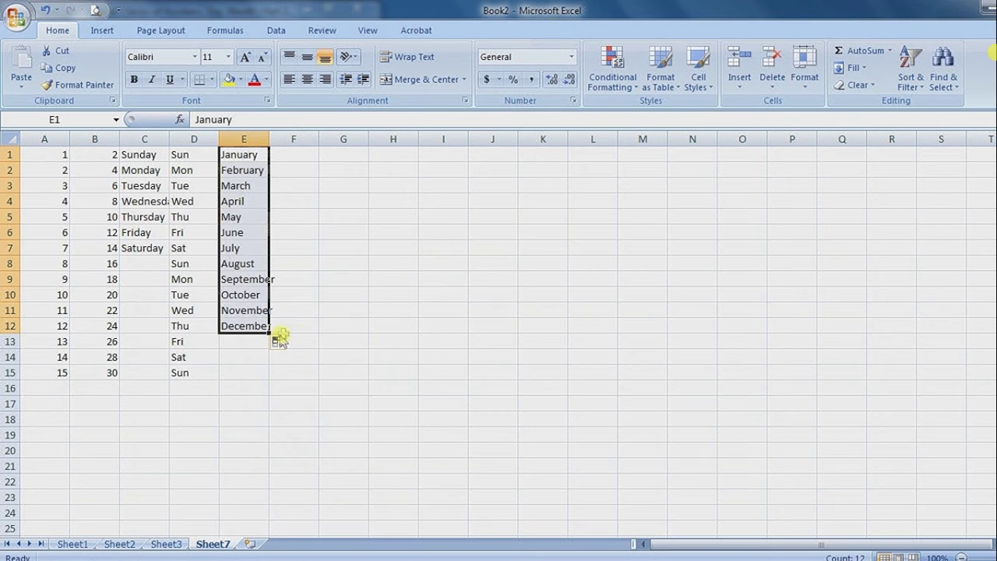
# Type Jan in F1 and AutoFill abbreviated months down to Dec in F12
pyautogui.click(295, 153)
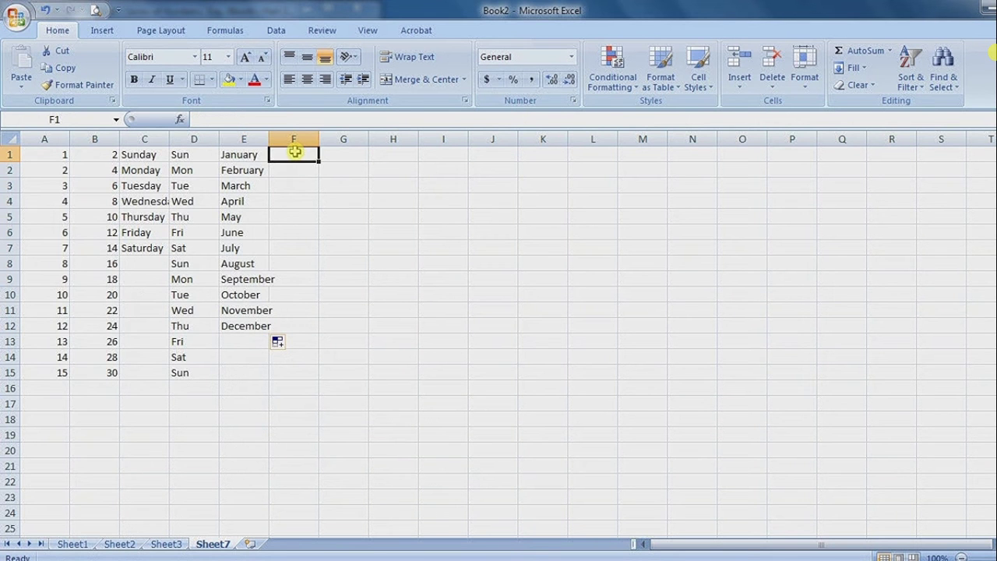
pyautogui.write('Jan')
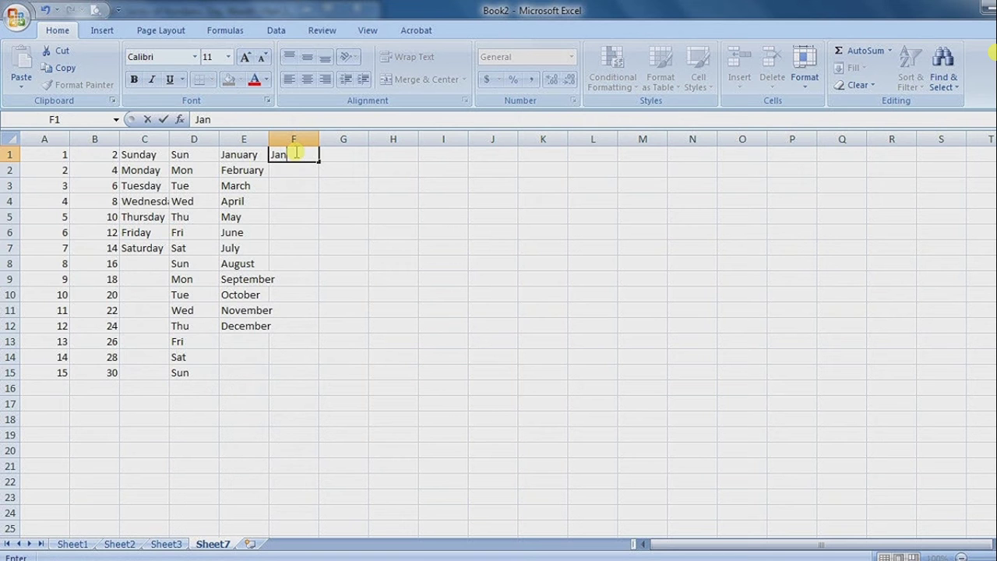
pyautogui.press('Return')
pyautogui.click(306, 159)
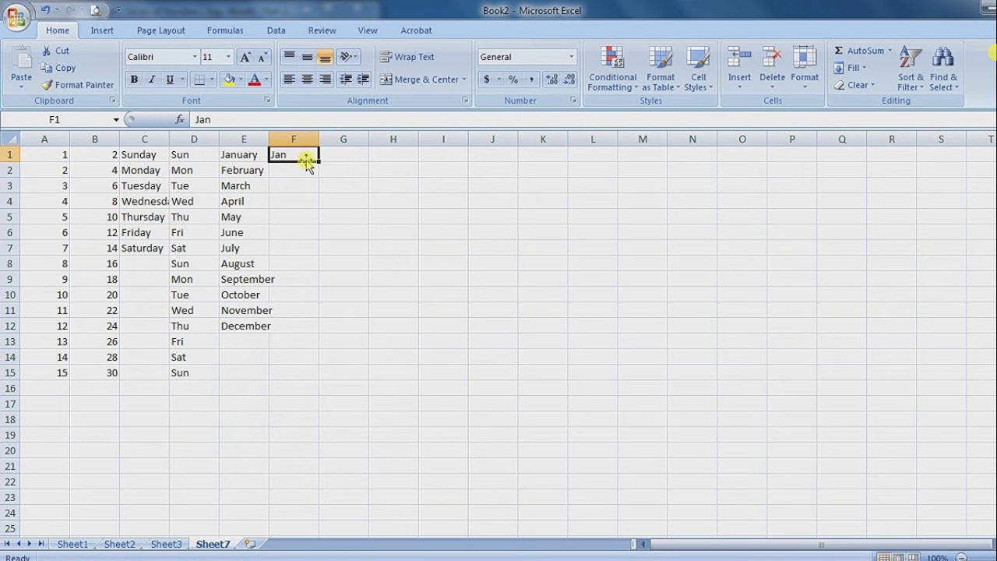
pyautogui.moveTo(306, 160); pyautogui.dragTo(387, 200)
pyautogui.moveTo(318, 161); pyautogui.dragTo(320, 330)
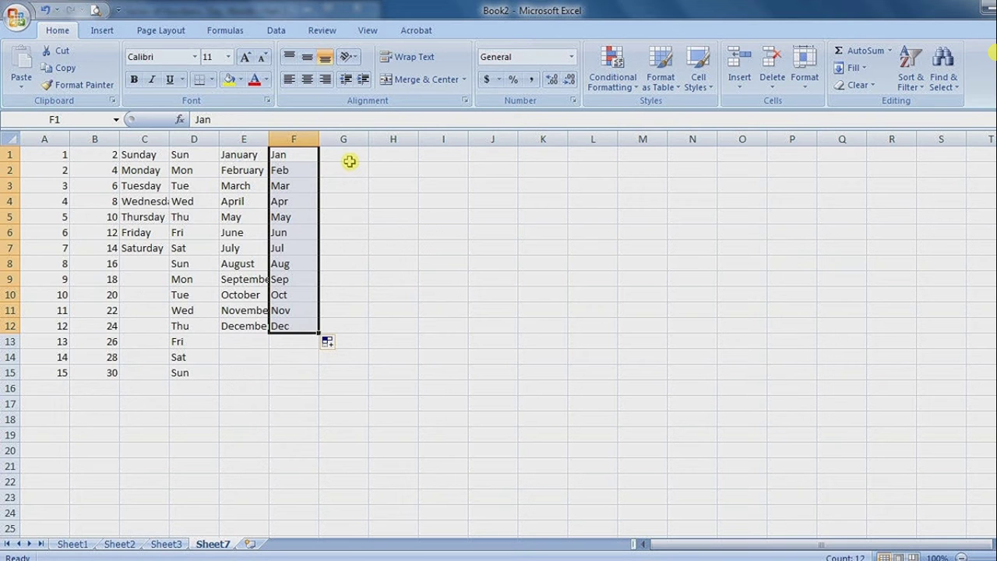
pyautogui.click(344, 155)
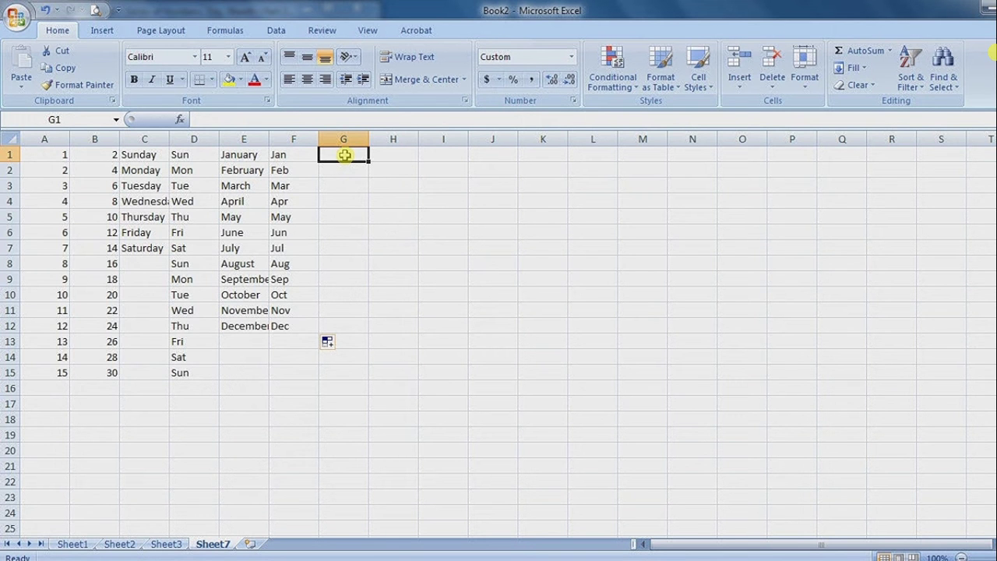
# Enter the date 5/10 in G1, then re-enter it as 5/10/2010
pyautogui.write('5/1')
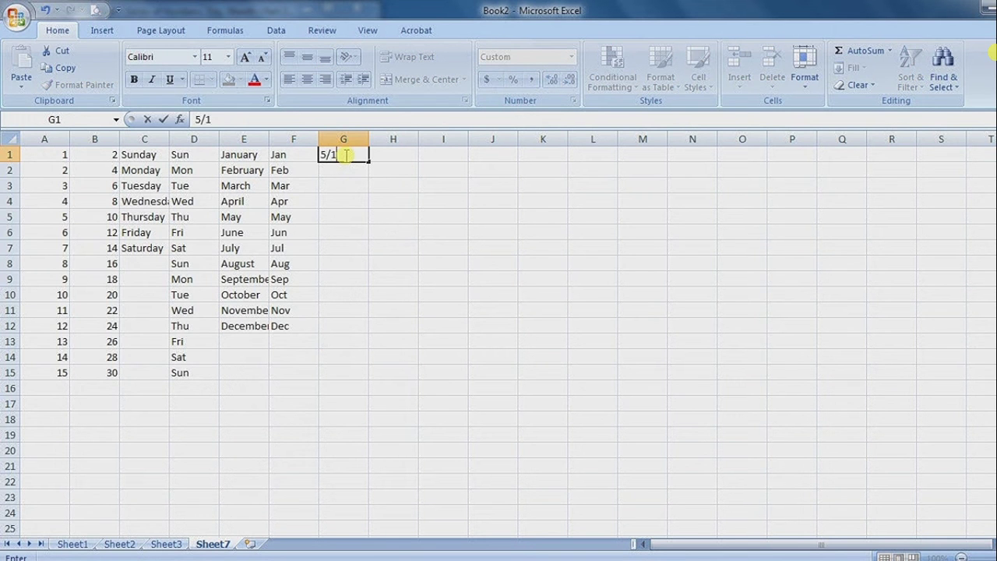
pyautogui.write('0')
pyautogui.press('Return')
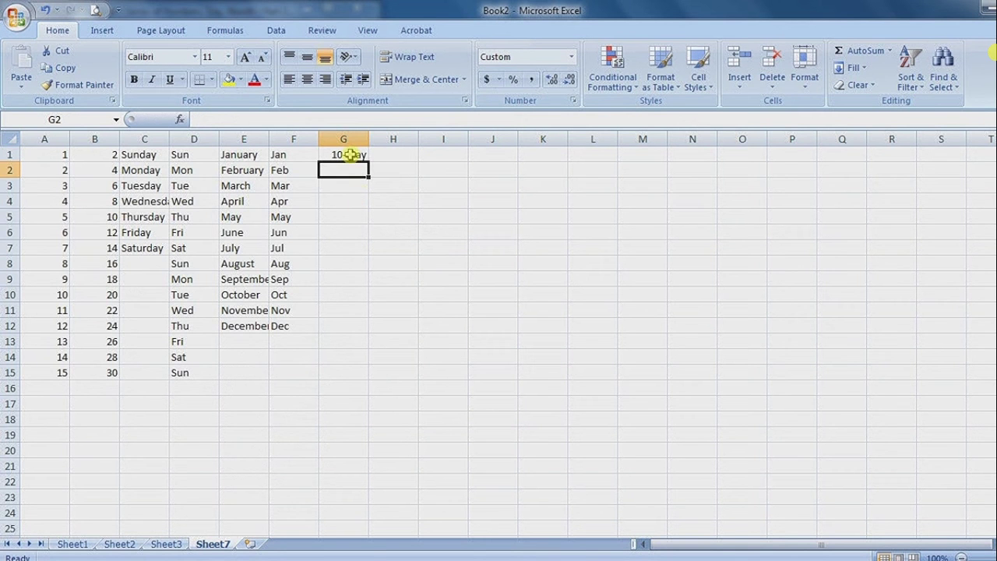
pyautogui.click(359, 154)
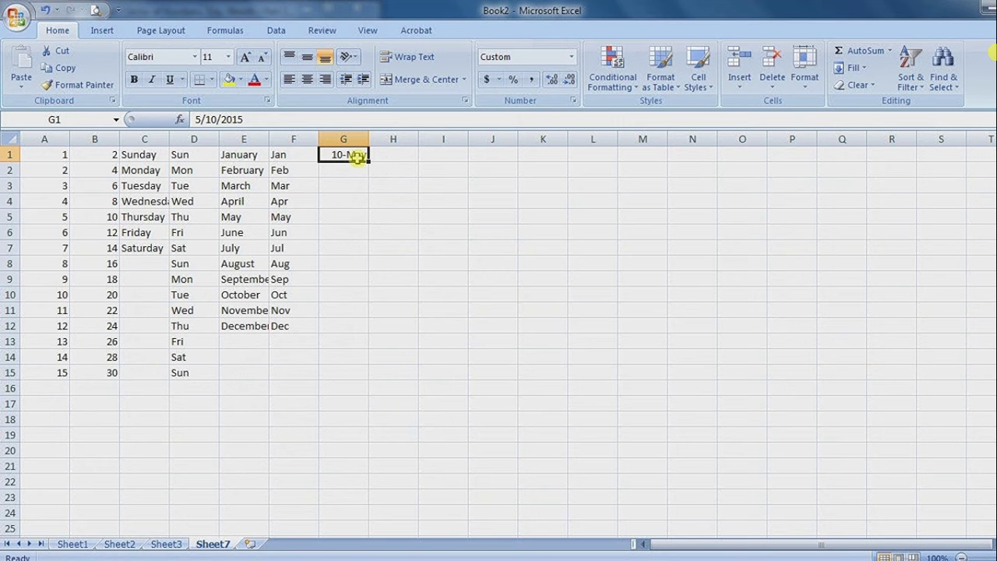
pyautogui.write('5/10/2010')
pyautogui.press('Return')
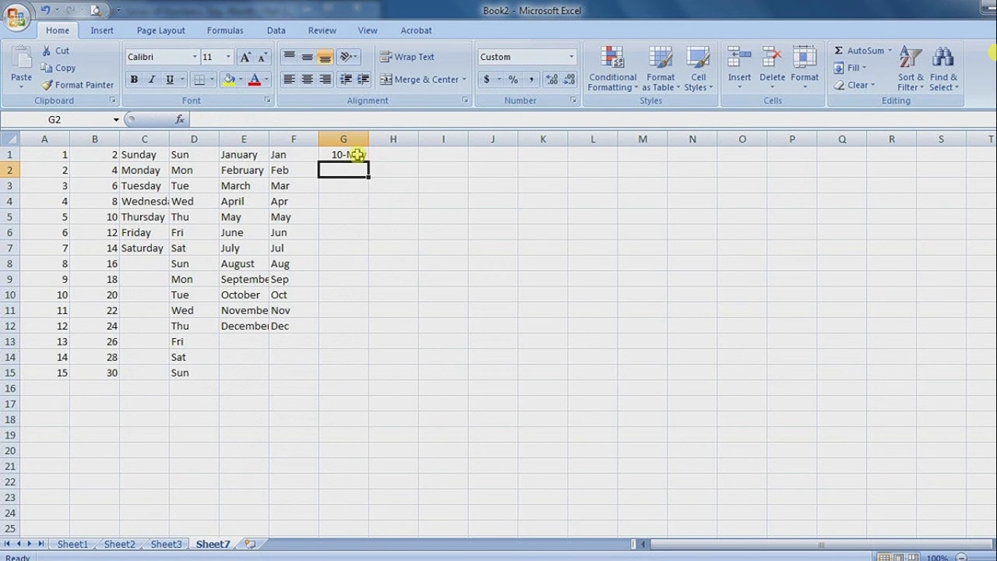
# AutoFill dates from 10-May to 1-Jun down column G, then re-enter 5/10 in G1
pyautogui.click(356, 155)
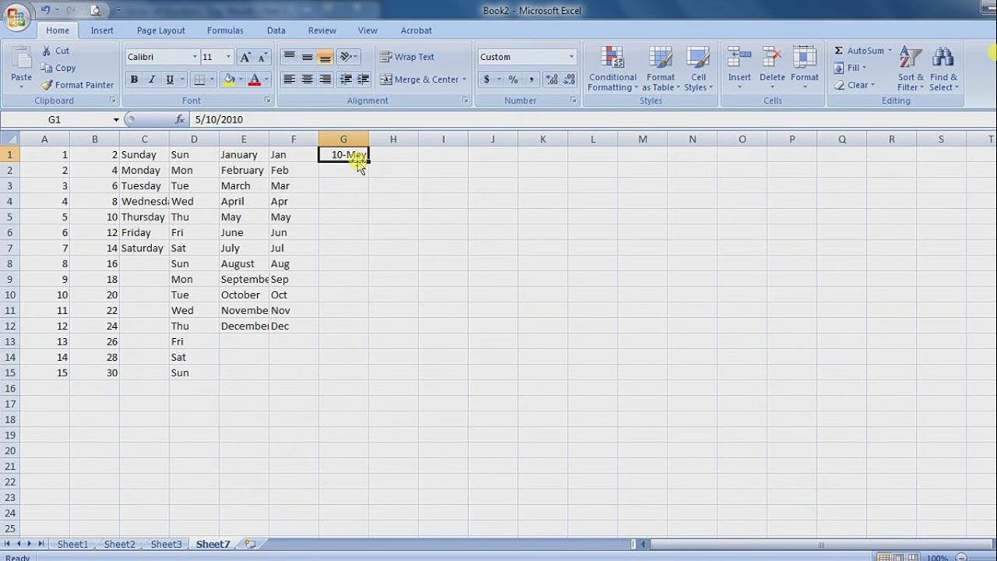
pyautogui.moveTo(368, 161)
pyautogui.mouseDown()
pyautogui.moveTo(382, 469)
pyautogui.moveTo(374, 508)
pyautogui.mouseUp()
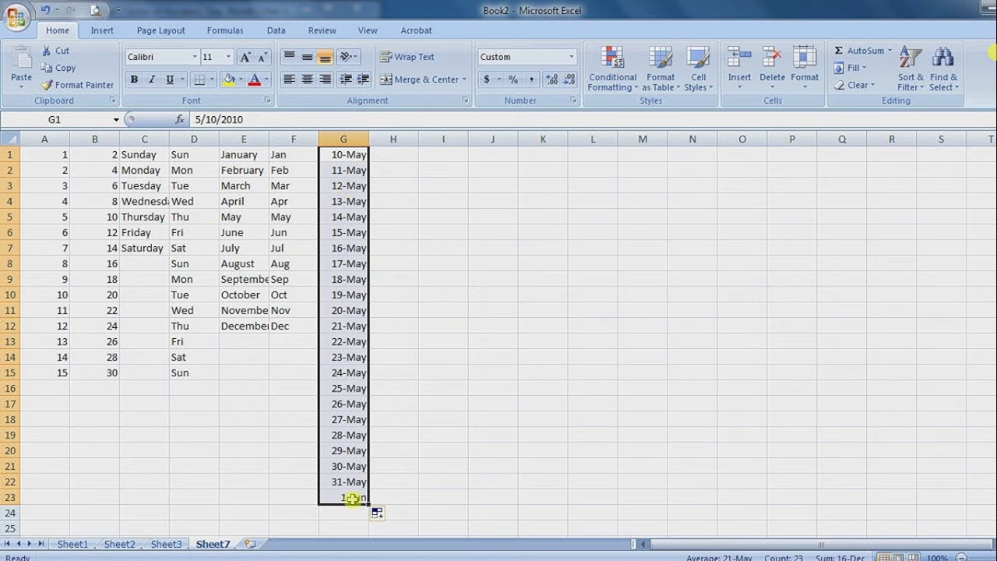
pyautogui.click(422, 401)
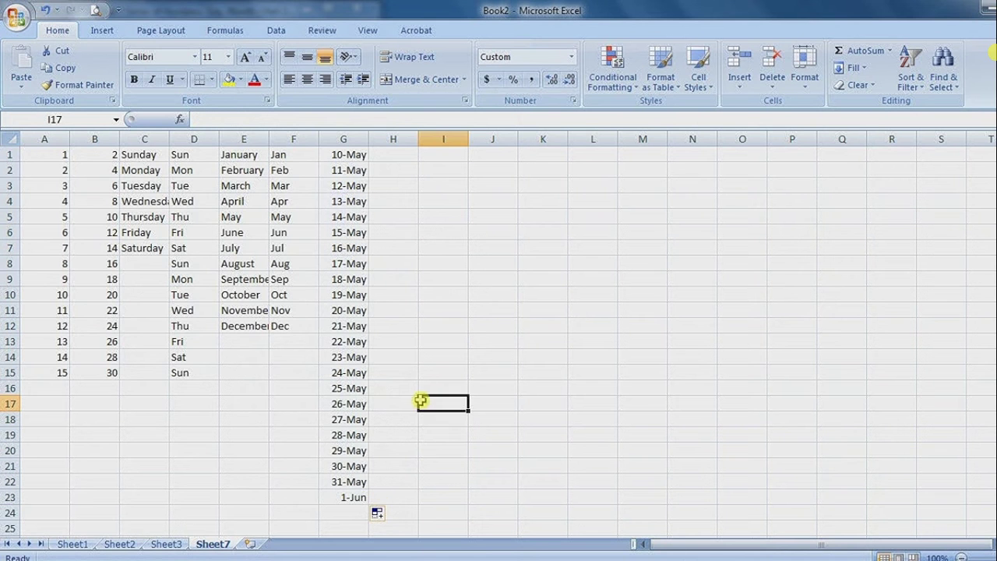
pyautogui.click(343, 154)
pyautogui.hotkey('ctrl', 'z')
pyautogui.hotkey('ctrl', 'z')
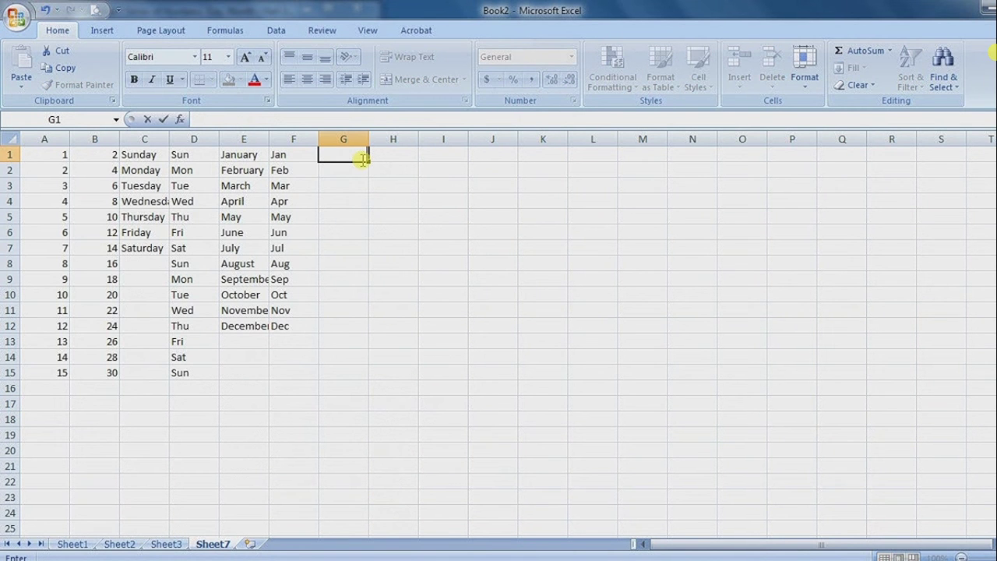
pyautogui.write('5/10')
pyautogui.press('Return')
pyautogui.click(356, 156)
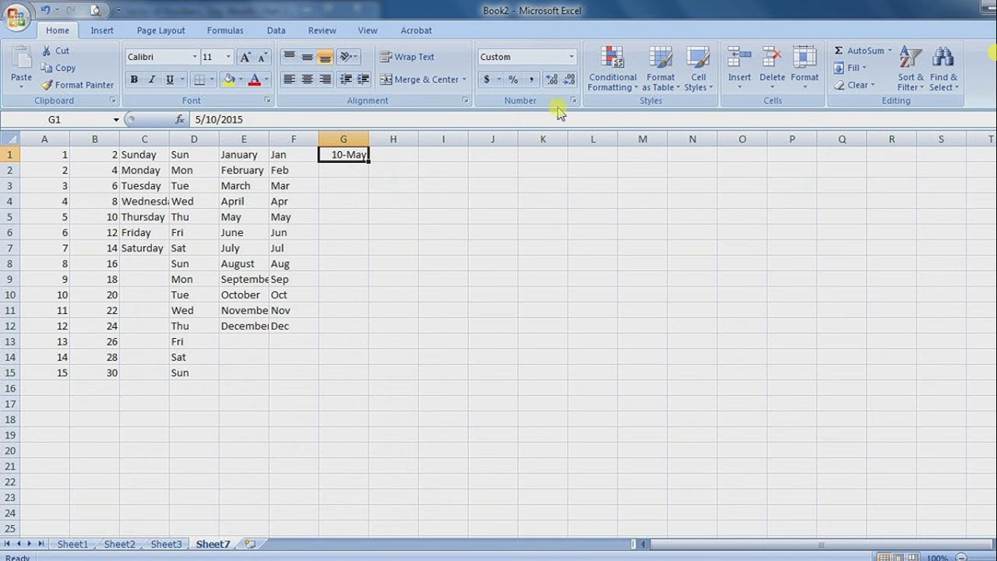
# Format G1 as Long Date, then as Short Date so it reads 5/10/2015
pyautogui.click(571, 57)
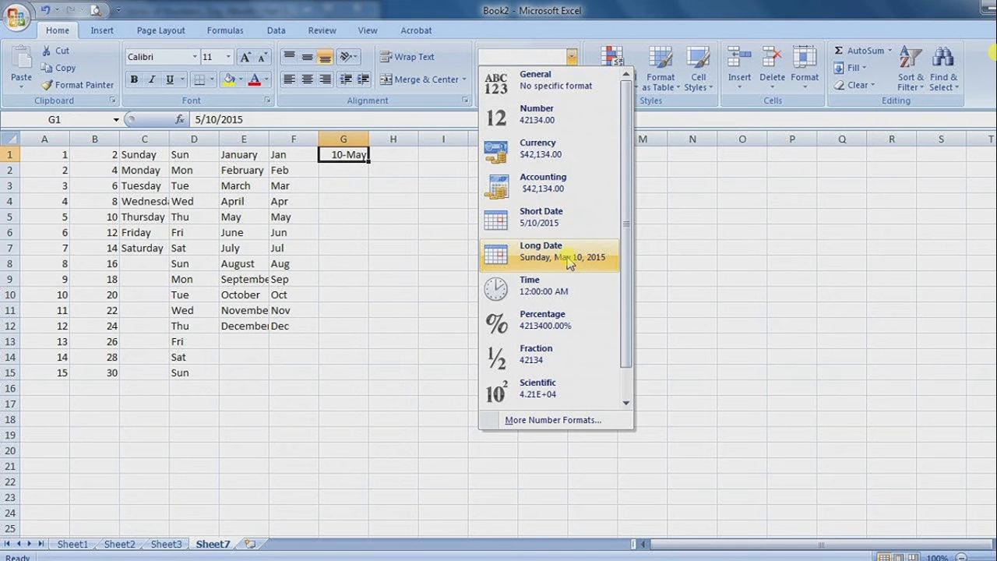
pyautogui.click(568, 263)
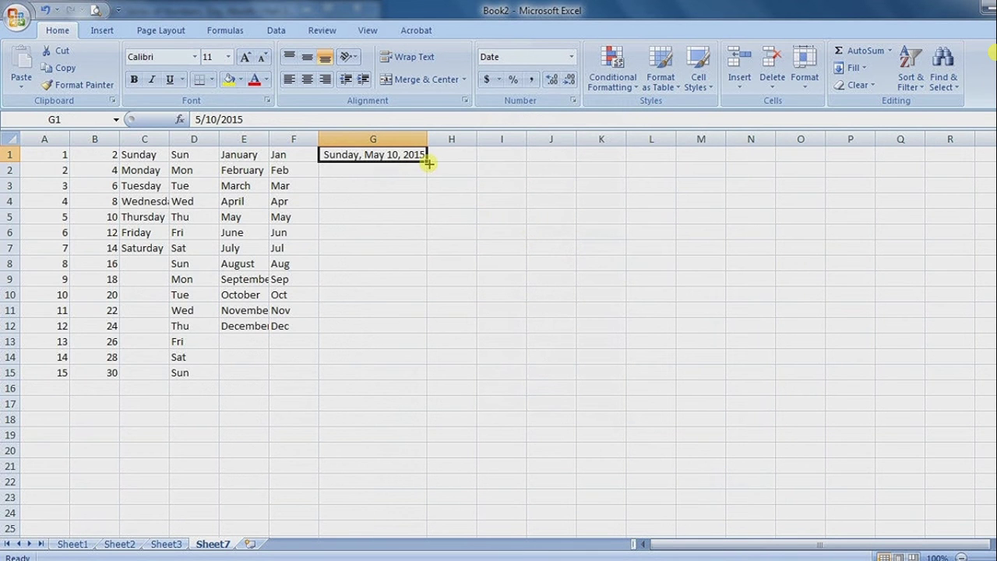
pyautogui.click(571, 58)
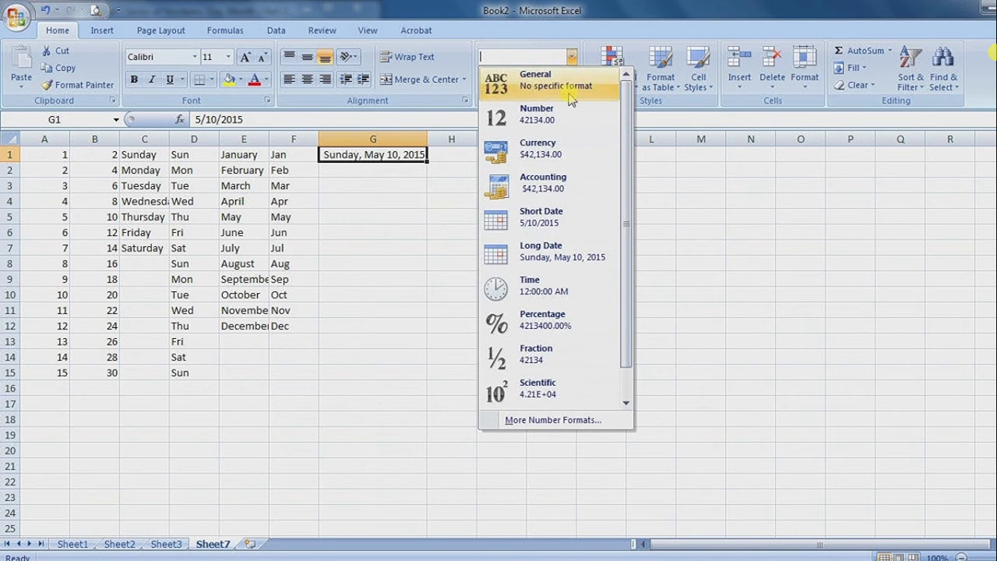
pyautogui.click(565, 212)
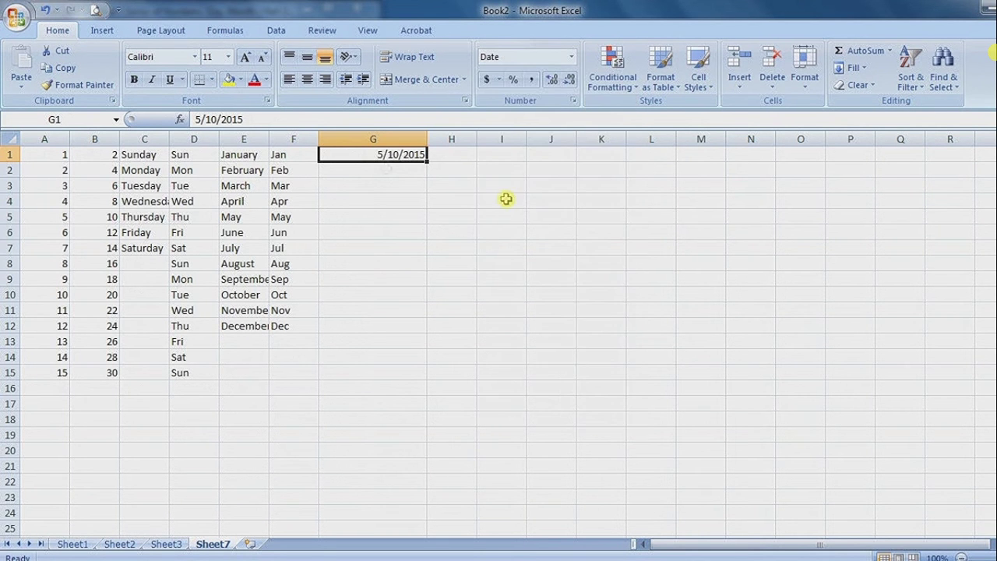
pyautogui.click(406, 169)
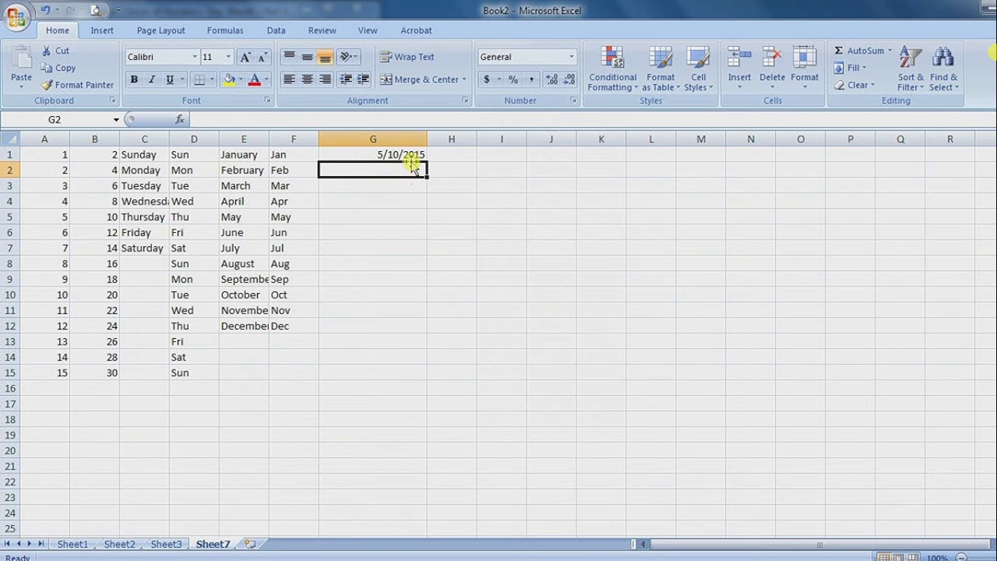
pyautogui.click(412, 155)
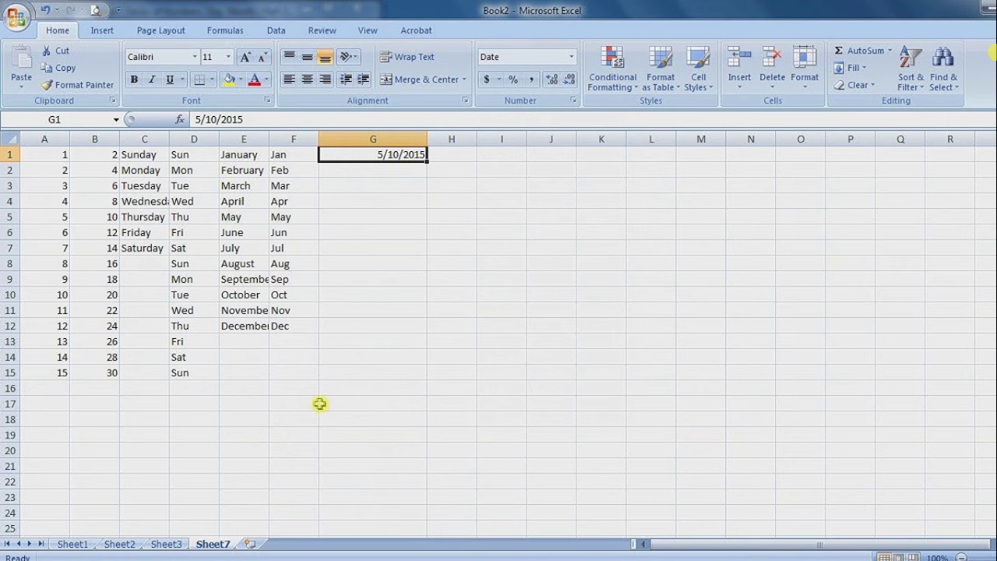
# Delete the autofilled 10-May to 1-Jun dates in G1:G23 and reselect G1
pyautogui.moveTo(323, 418); pyautogui.dragTo(62, 151)
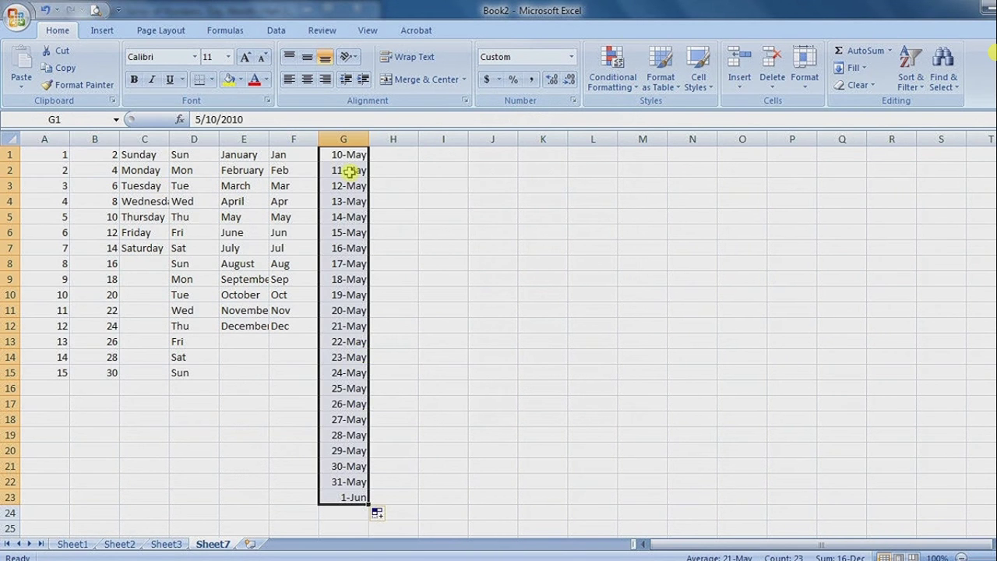
pyautogui.click(353, 155)
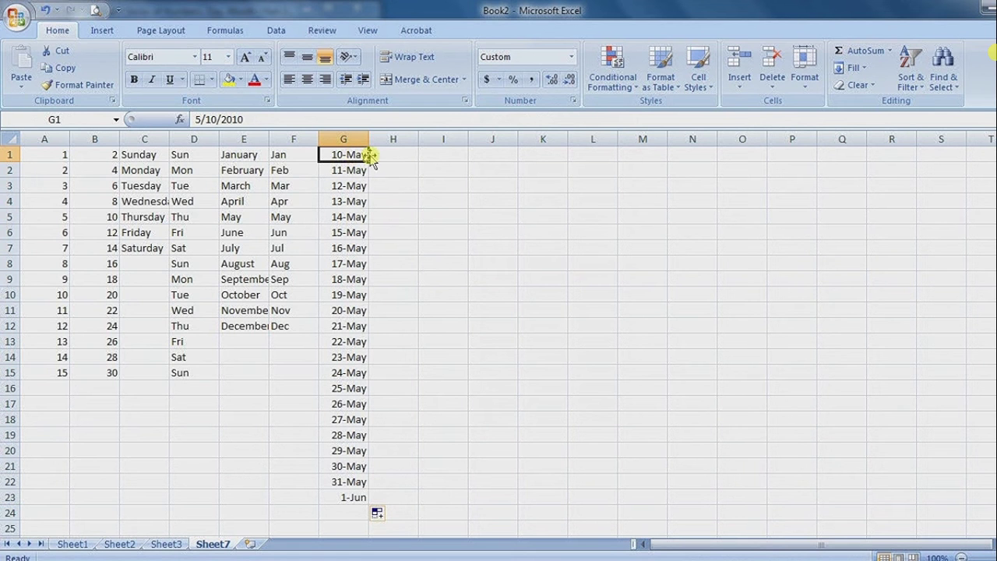
pyautogui.moveTo(363, 154)
pyautogui.mouseDown()
pyautogui.moveTo(373, 408)
pyautogui.moveTo(359, 497)
pyautogui.mouseUp()
pyautogui.press('Delete')
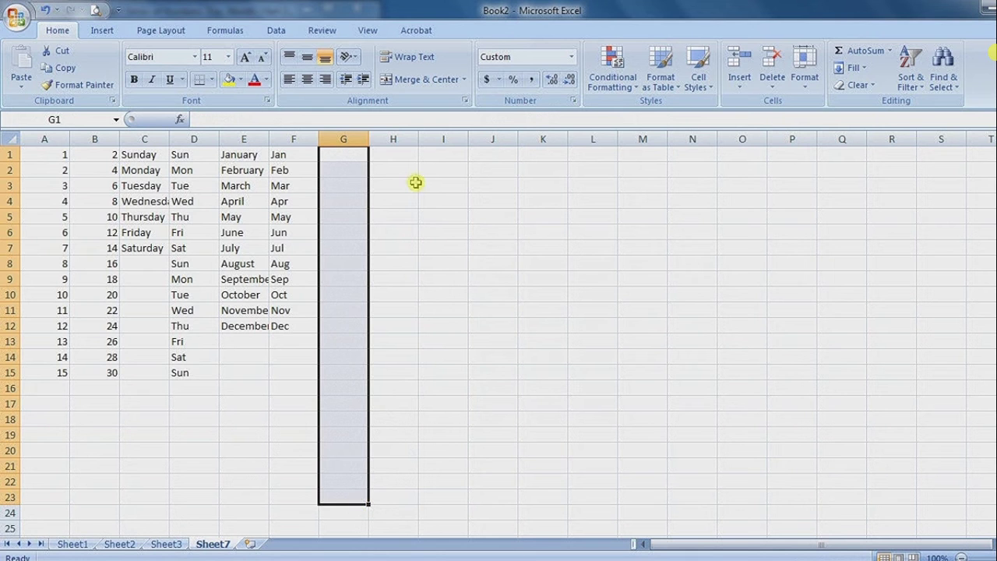
pyautogui.click(403, 171)
pyautogui.click(343, 153)
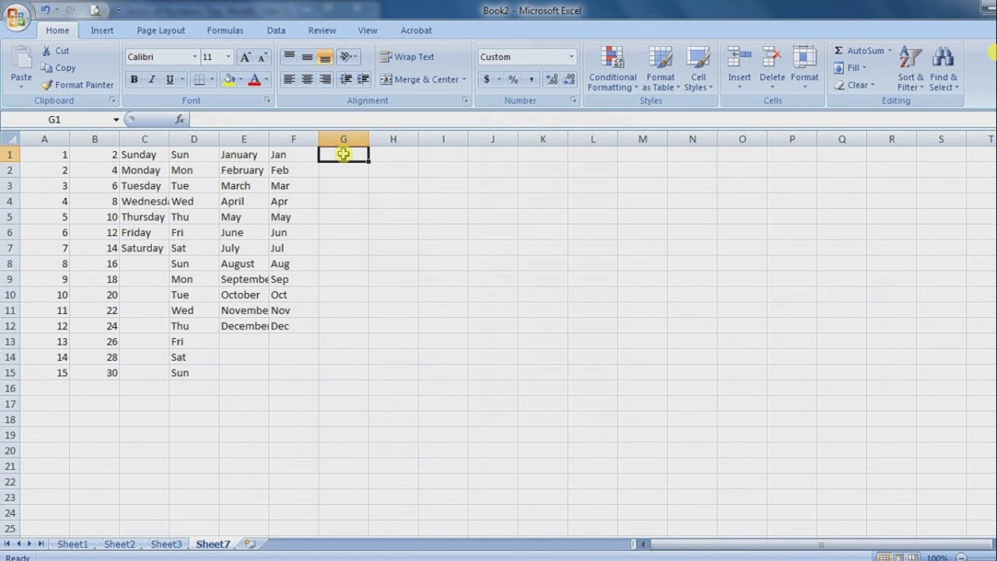
# Enter 432 in G1, which shows as a date, and select column G
pyautogui.write('432')
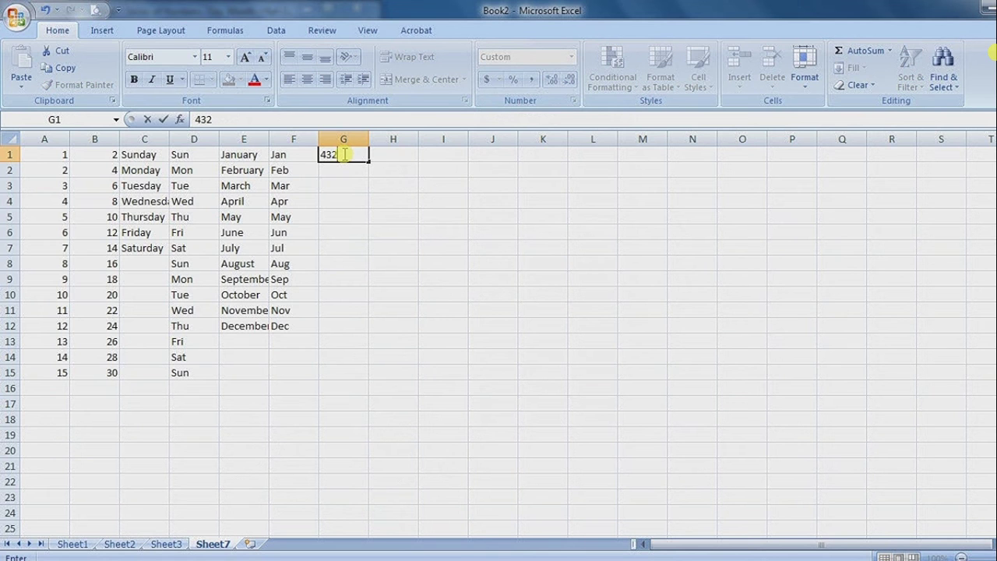
pyautogui.press('Return')
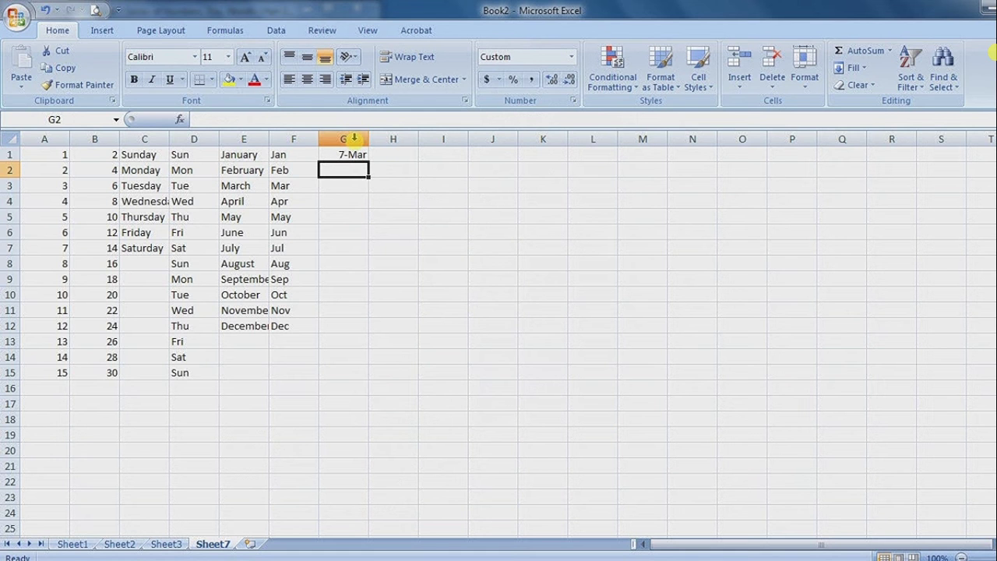
pyautogui.click(353, 138)
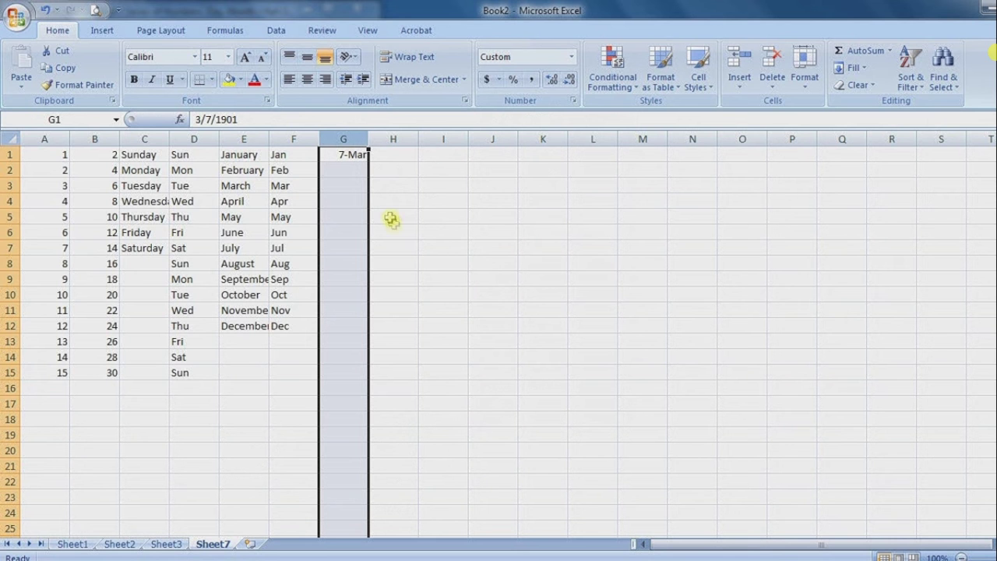
pyautogui.click(345, 140)
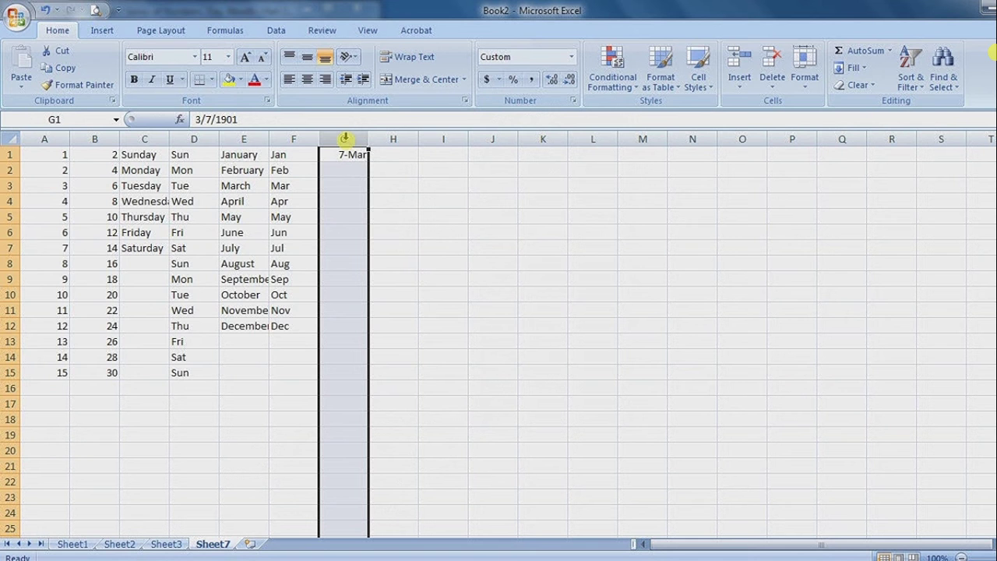
# Apply the General number format to column G so G1 displays 432
pyautogui.click(575, 103)
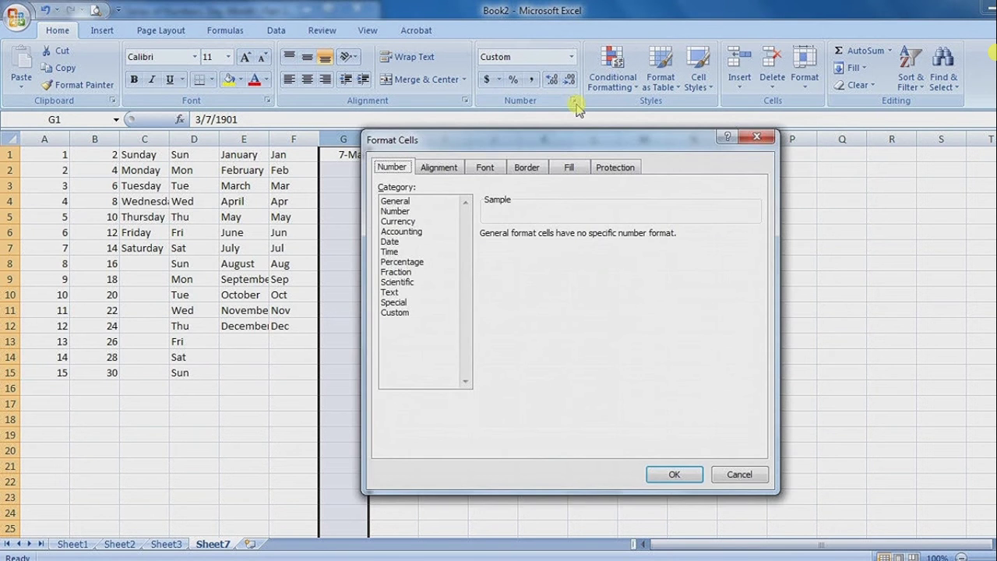
pyautogui.moveTo(485, 139); pyautogui.dragTo(639, 187)
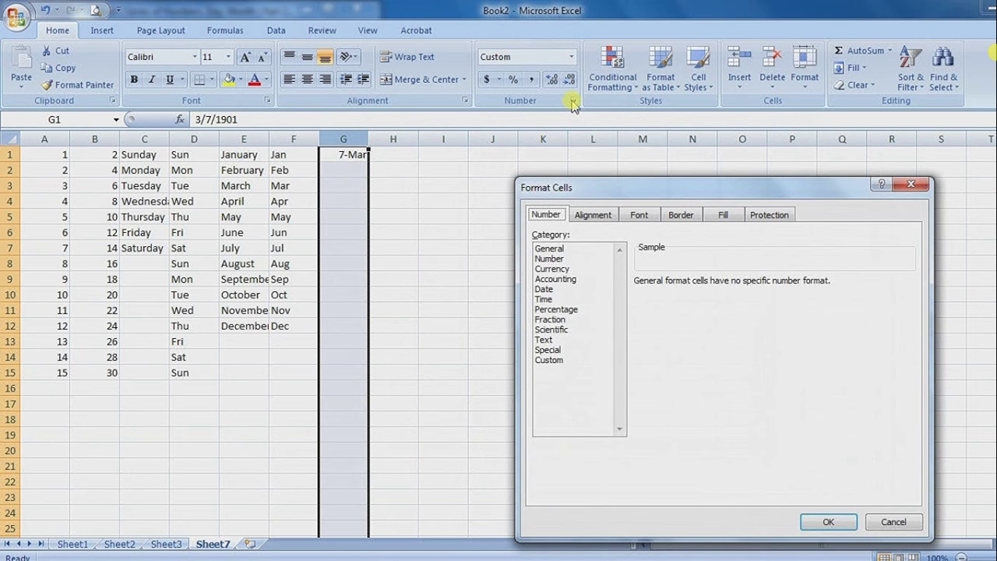
pyautogui.click(549, 248)
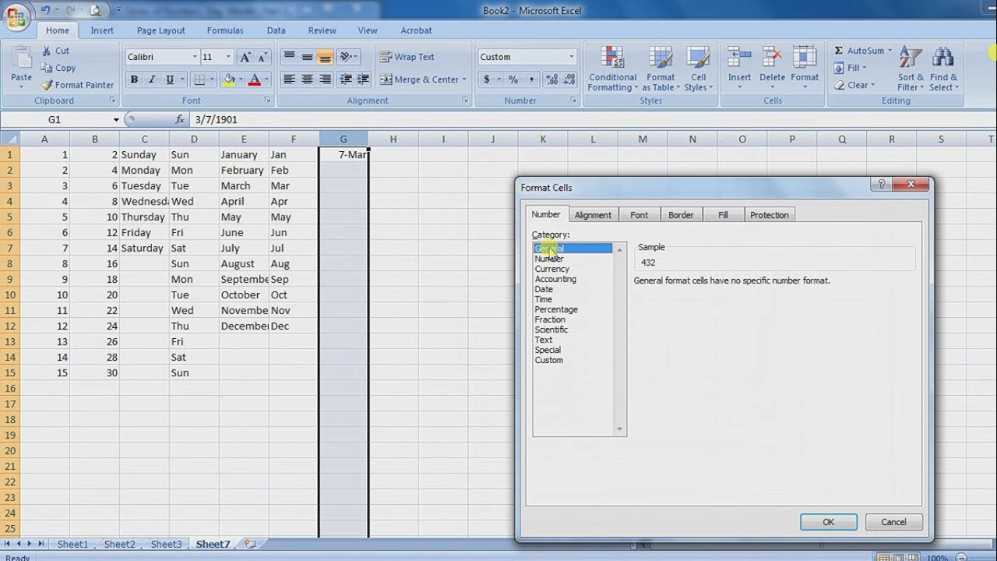
pyautogui.click(545, 289)
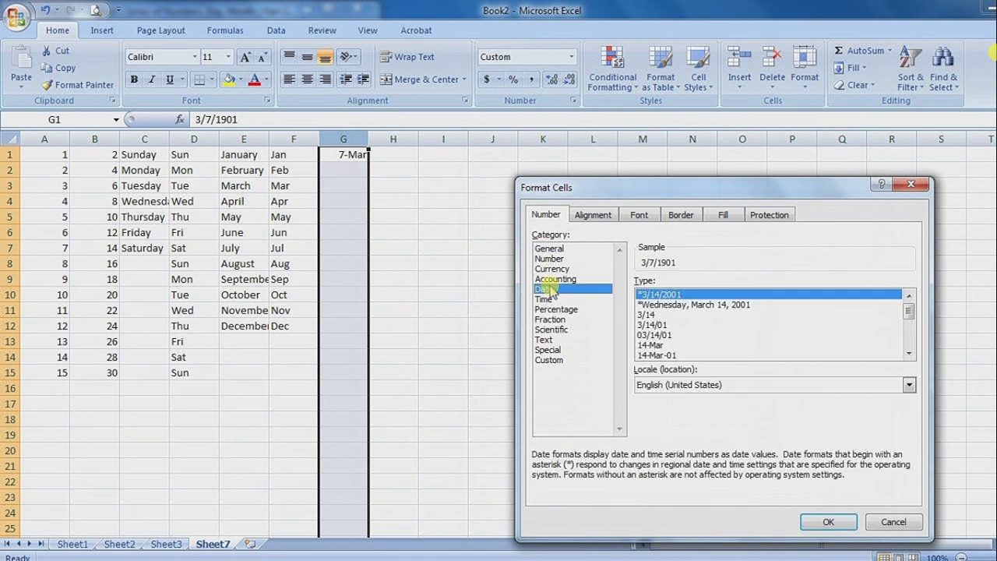
pyautogui.click(558, 249)
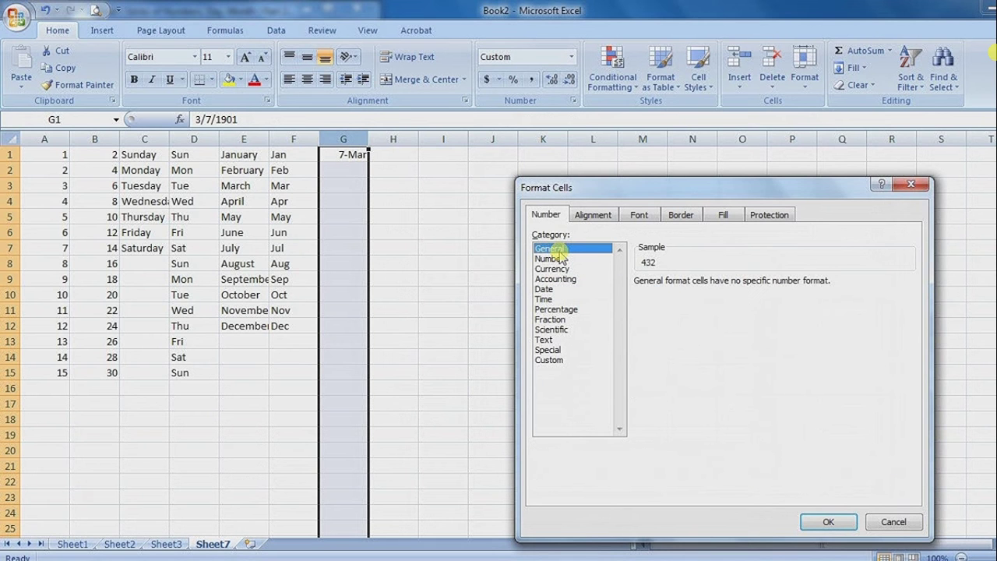
pyautogui.click(826, 522)
pyautogui.click(347, 154)
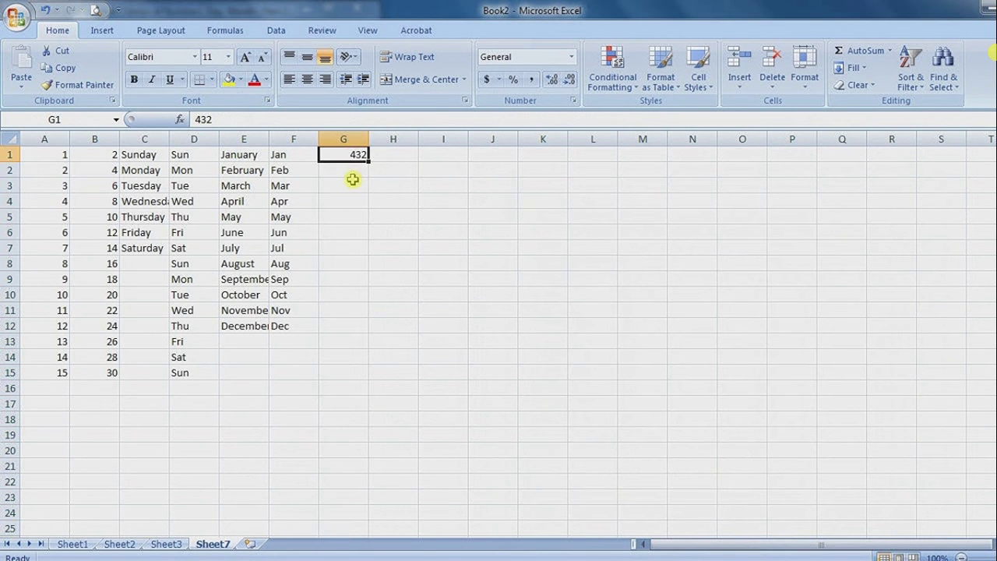
pyautogui.click(356, 164)
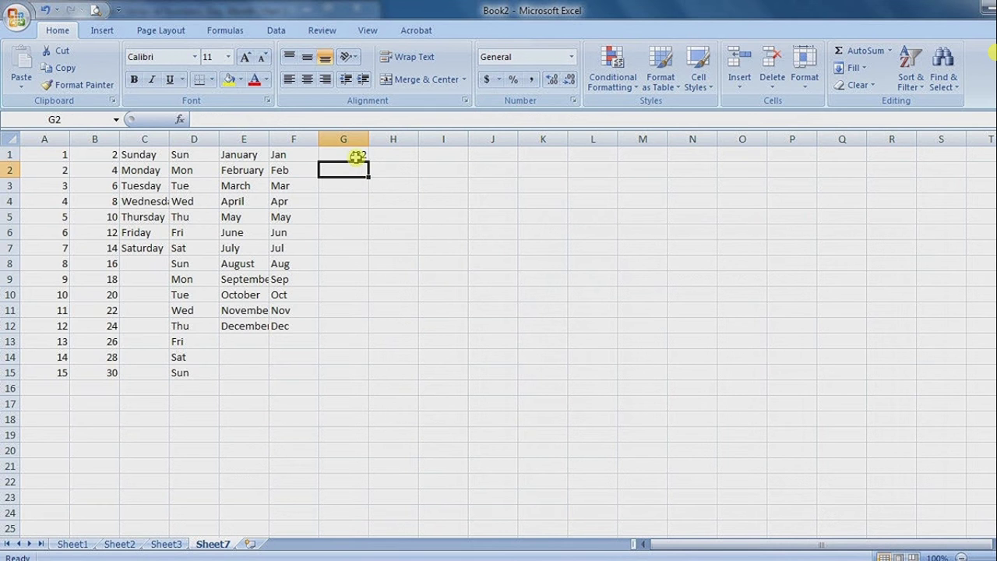
pyautogui.click(356, 156)
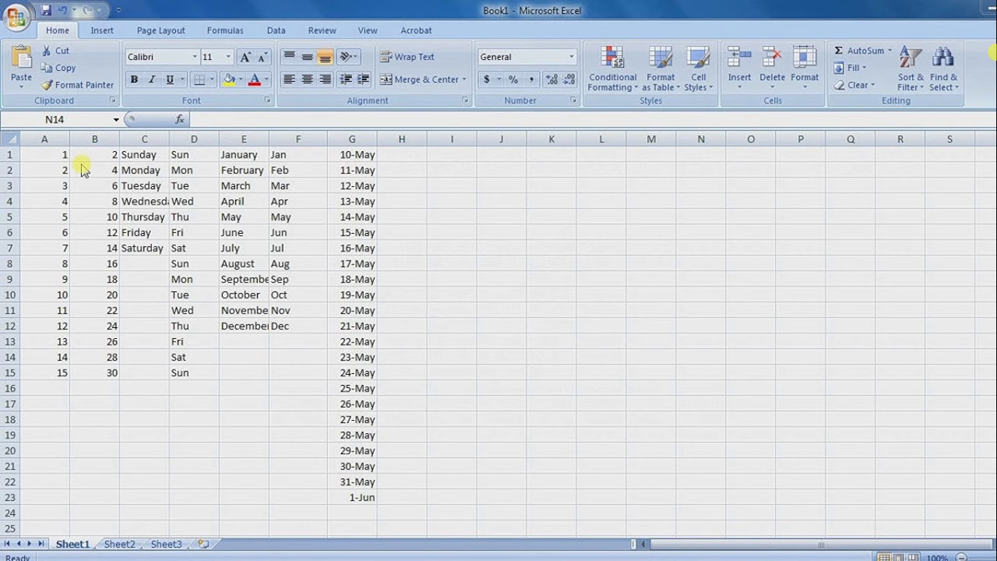
# Bring the Book1 workbook to the front and select cell A1
pyautogui.click(48, 154)
pyautogui.click(48, 155)
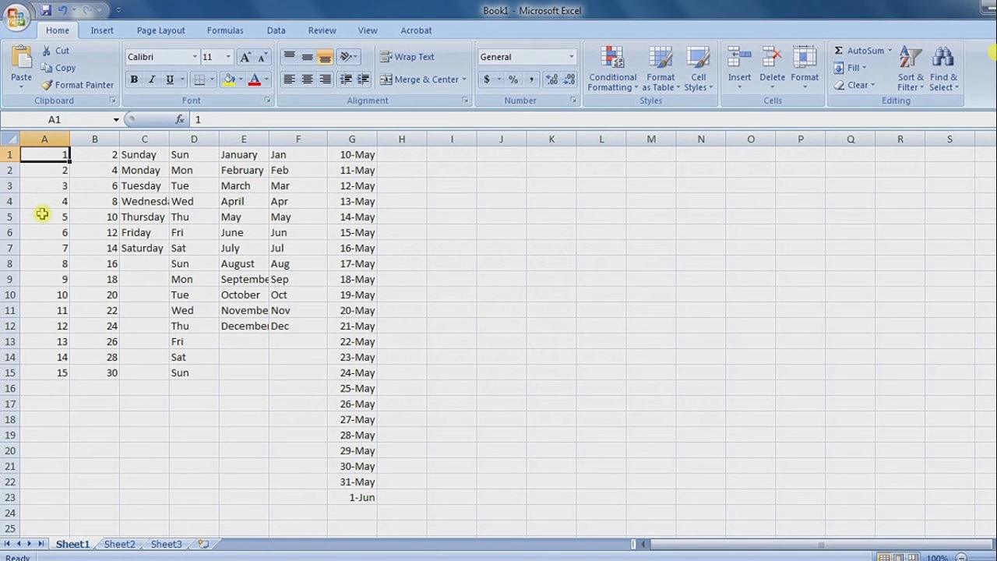
pyautogui.click(49, 172)
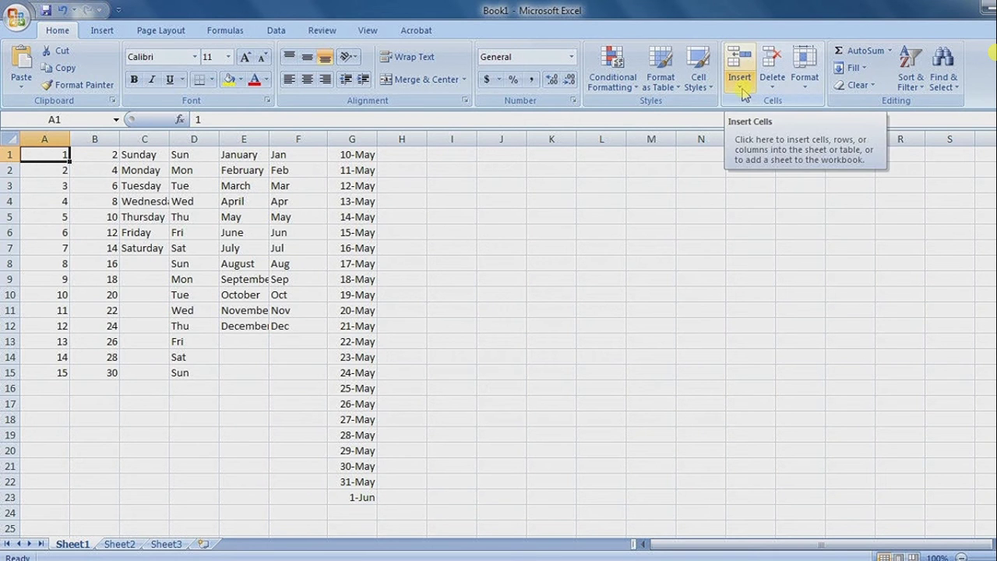
# Insert a blank column before column A, shifting the May–June dates into column H
pyautogui.click(742, 90)
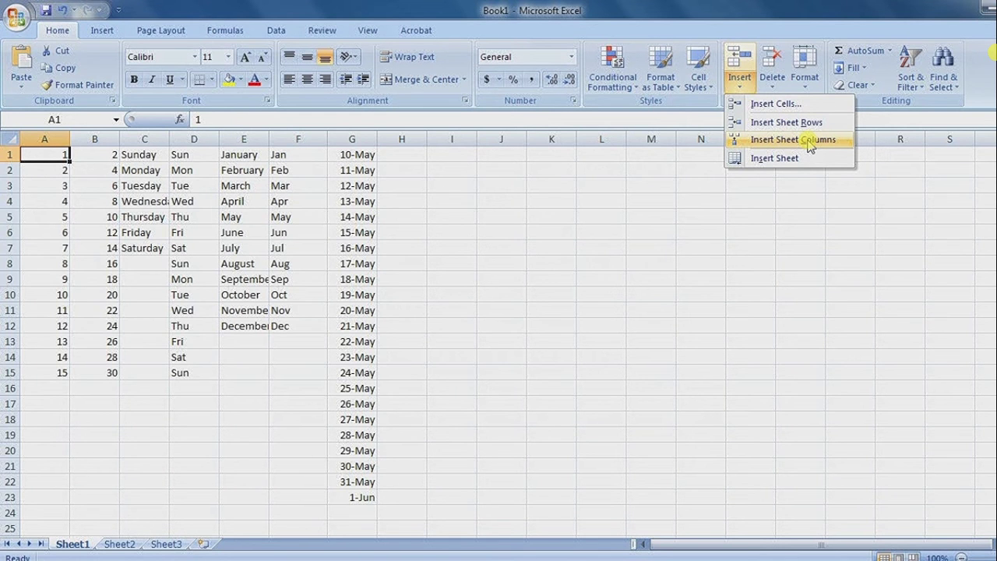
pyautogui.click(808, 142)
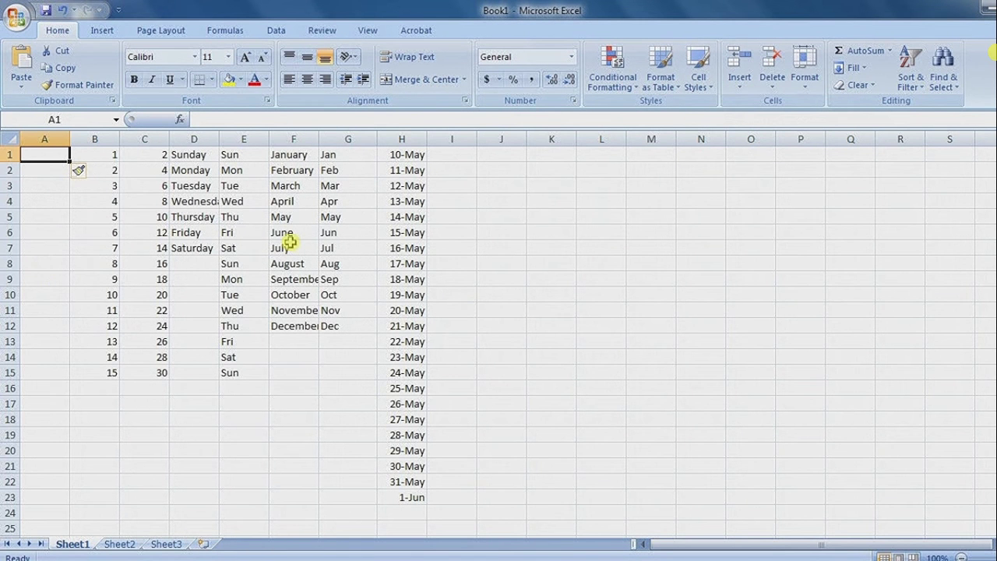
pyautogui.click(86, 155)
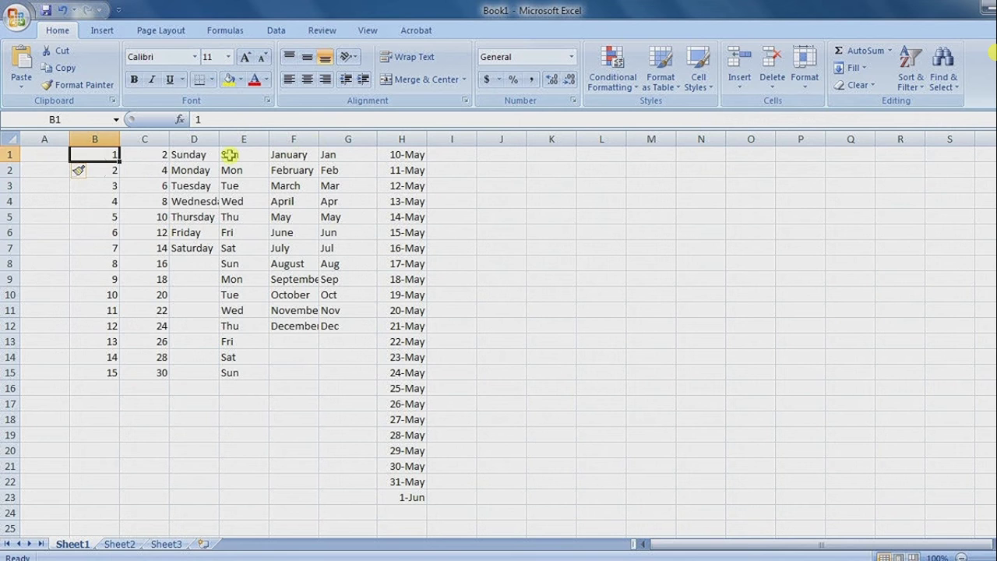
pyautogui.click(441, 153)
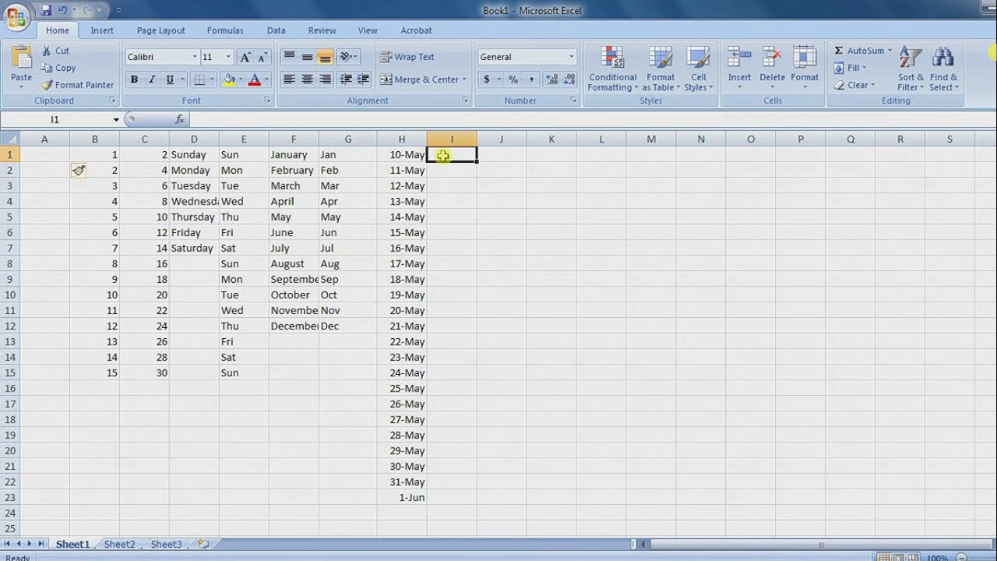
pyautogui.click(240, 152)
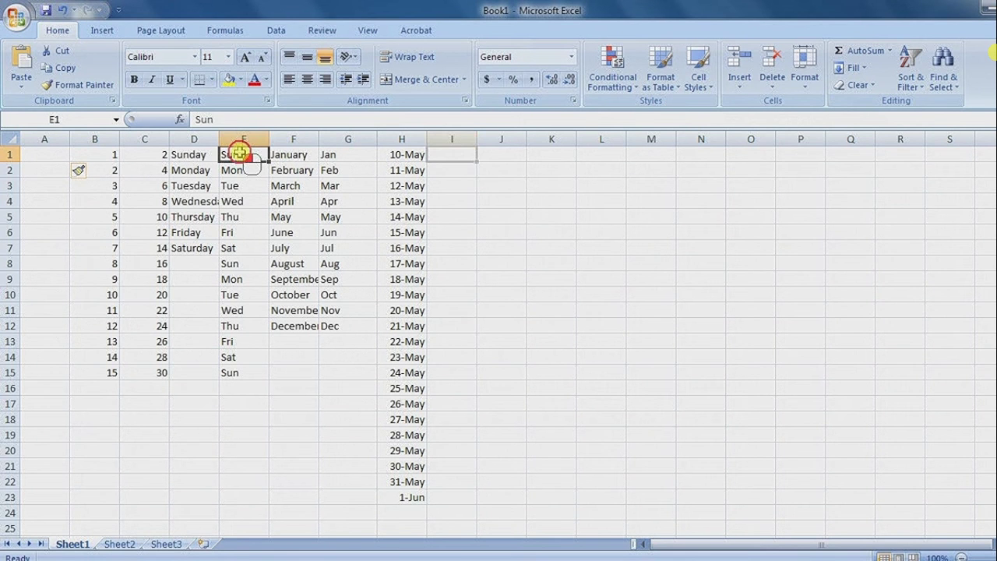
pyautogui.click(146, 155)
pyautogui.click(62, 155)
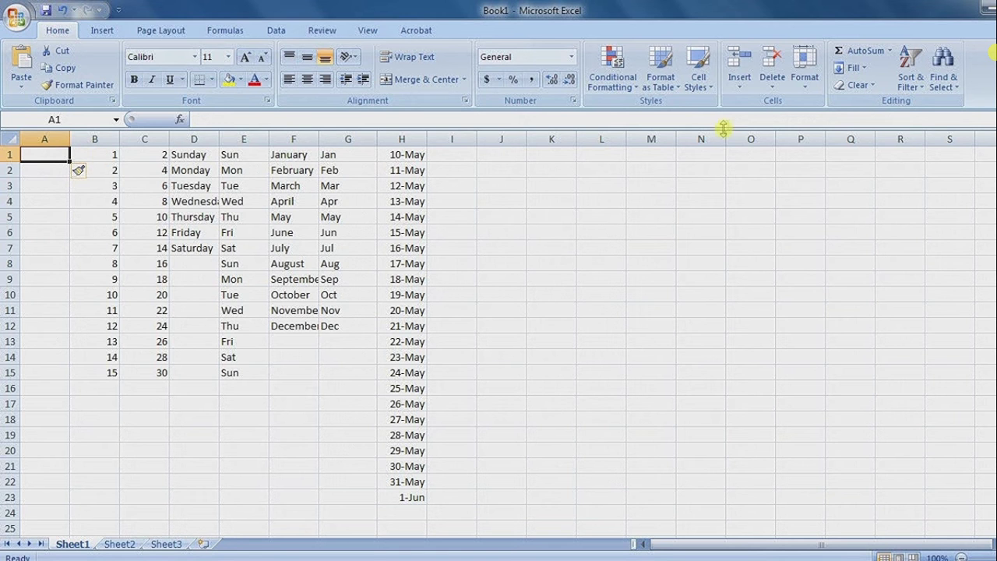
pyautogui.click(739, 87)
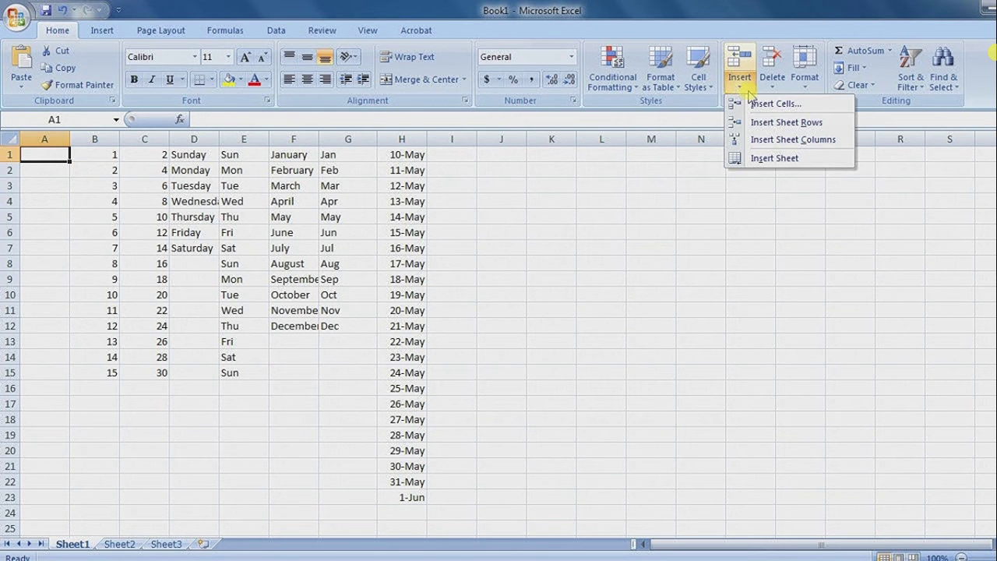
# Insert a blank sheet row above the data at row 1
pyautogui.click(760, 124)
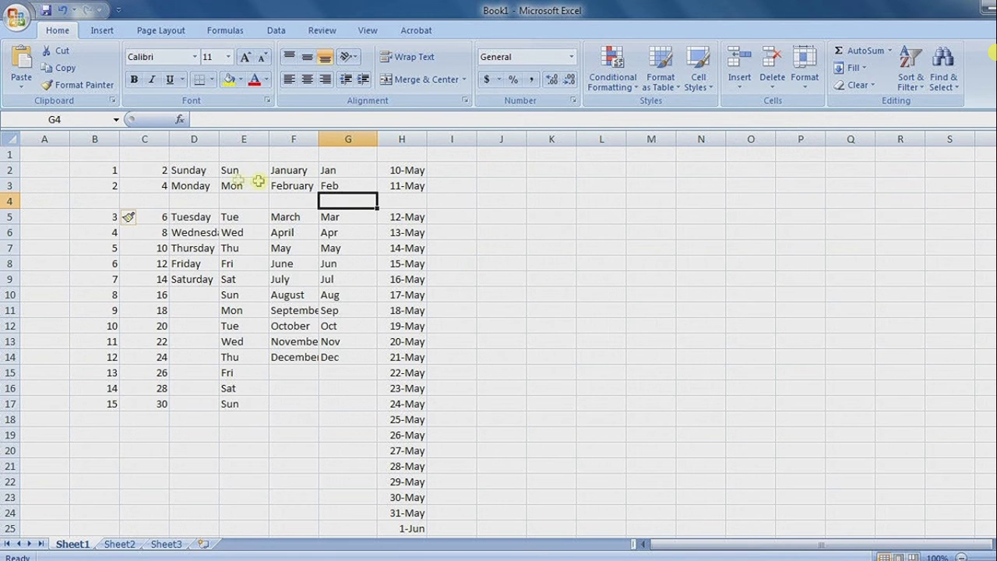
pyautogui.click(48, 158)
pyautogui.click(97, 170)
# Insert a cell at B2 with Shift cells down, then undo it with Ctrl+Z
pyautogui.click(739, 78)
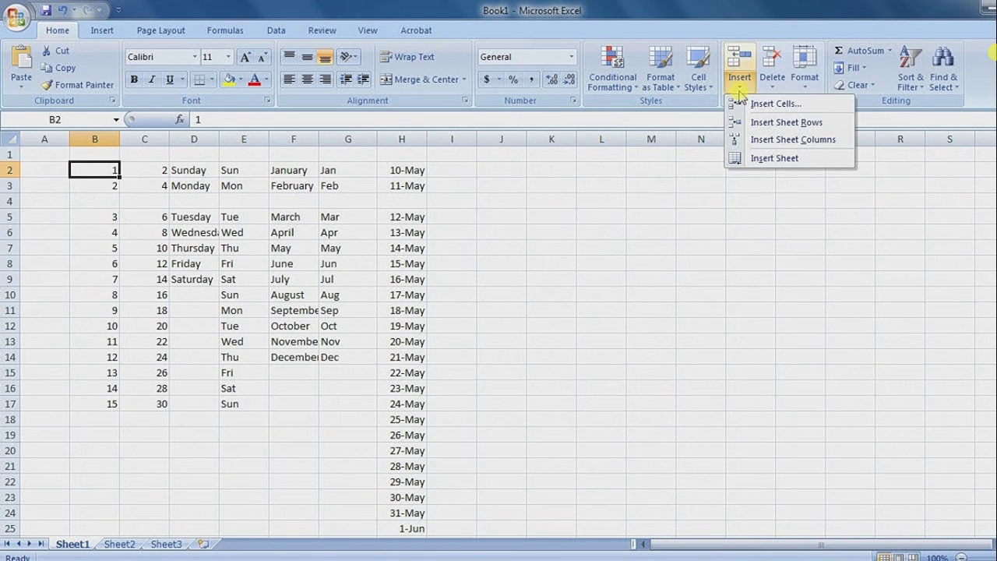
pyautogui.click(767, 105)
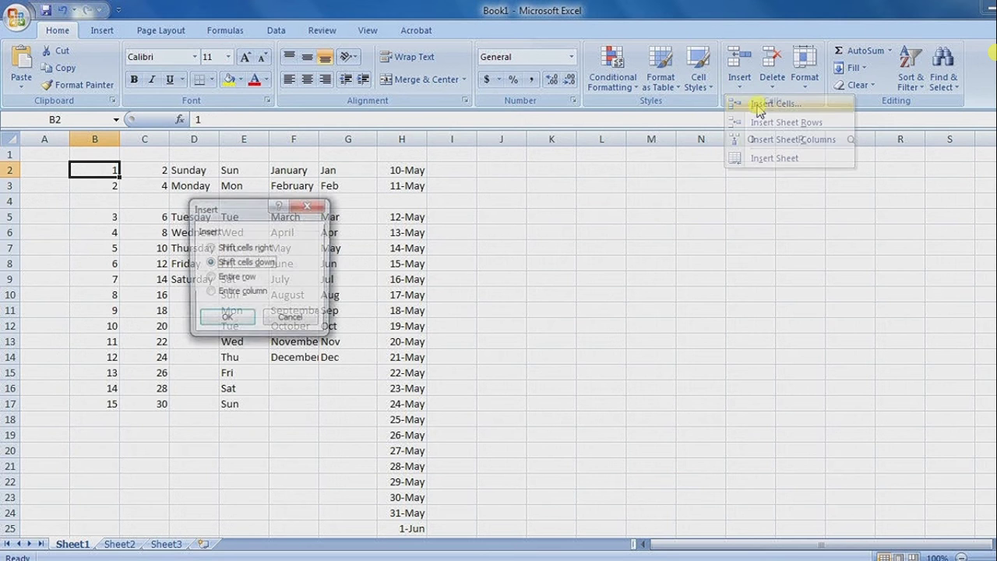
pyautogui.click(231, 320)
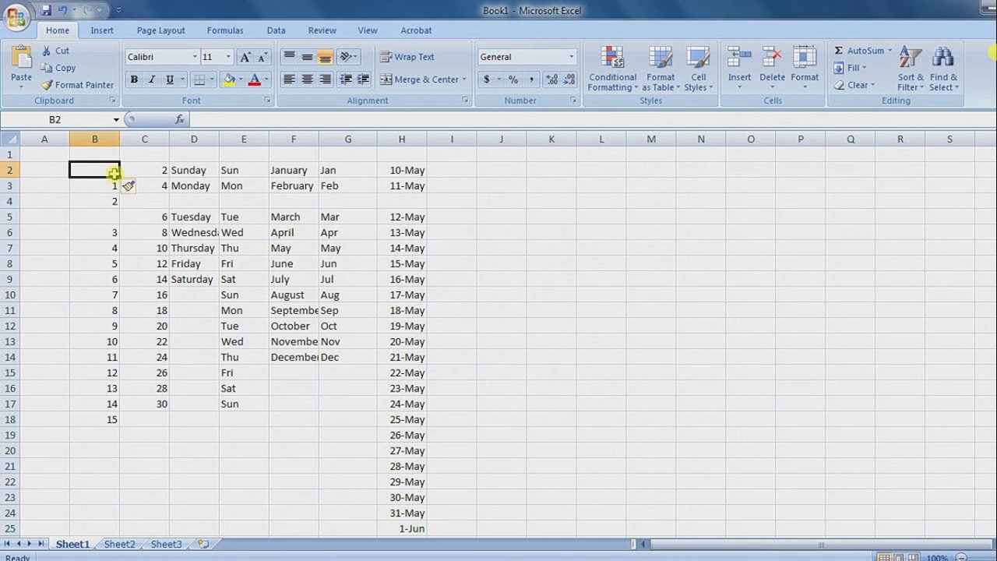
pyautogui.moveTo(114, 179); pyautogui.dragTo(116, 421)
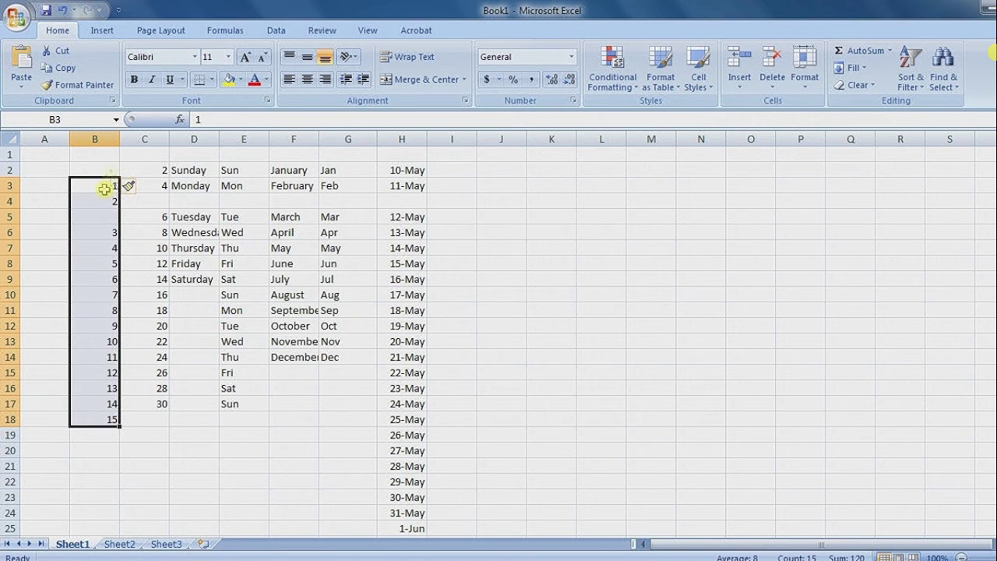
pyautogui.click(110, 168)
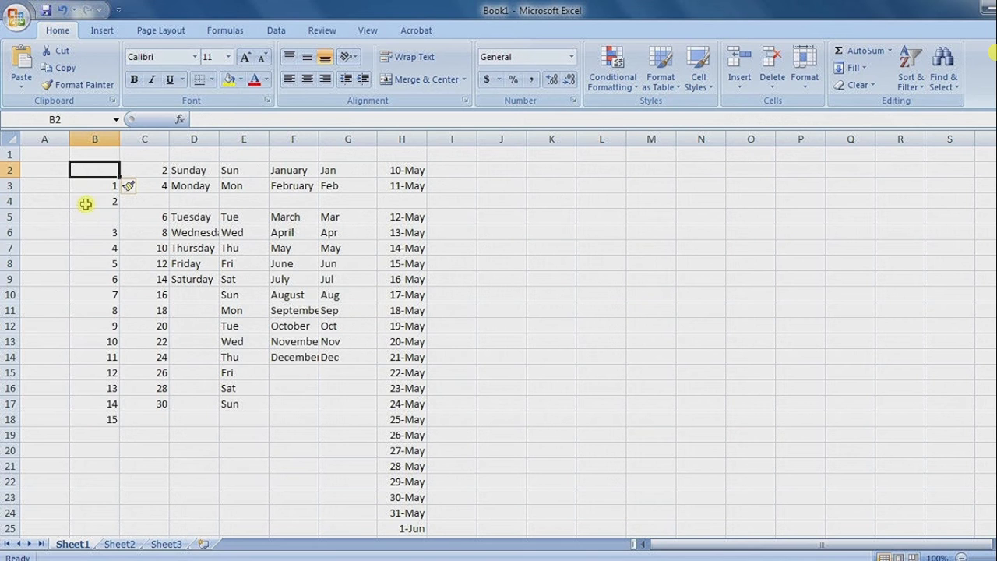
pyautogui.hotkey('ctrl', 'z')
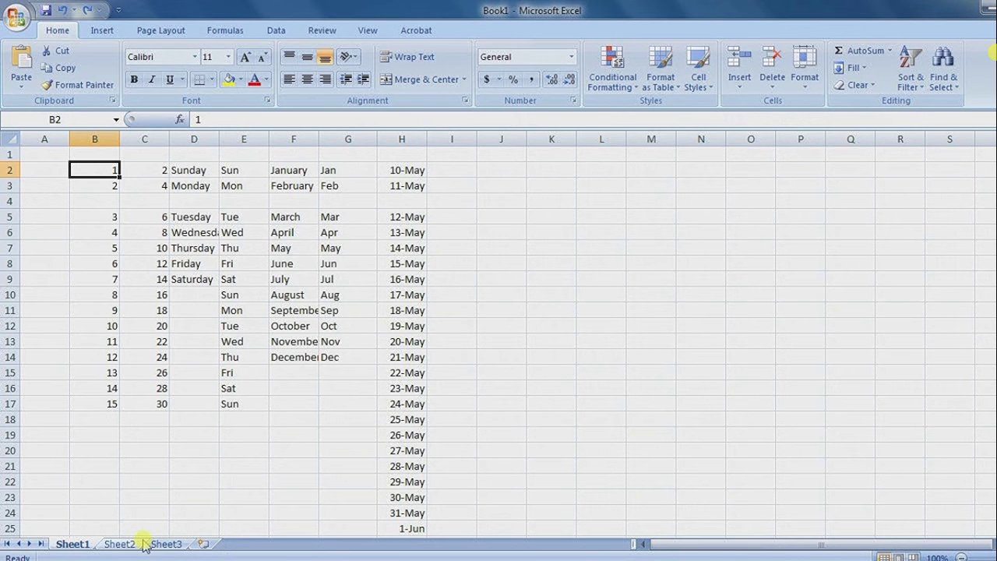
pyautogui.click(125, 543)
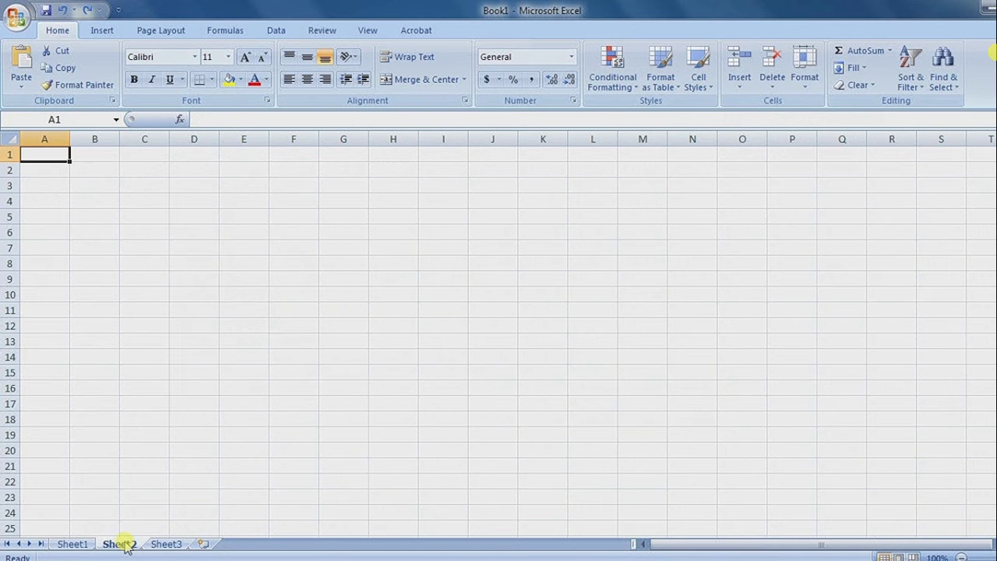
pyautogui.click(163, 543)
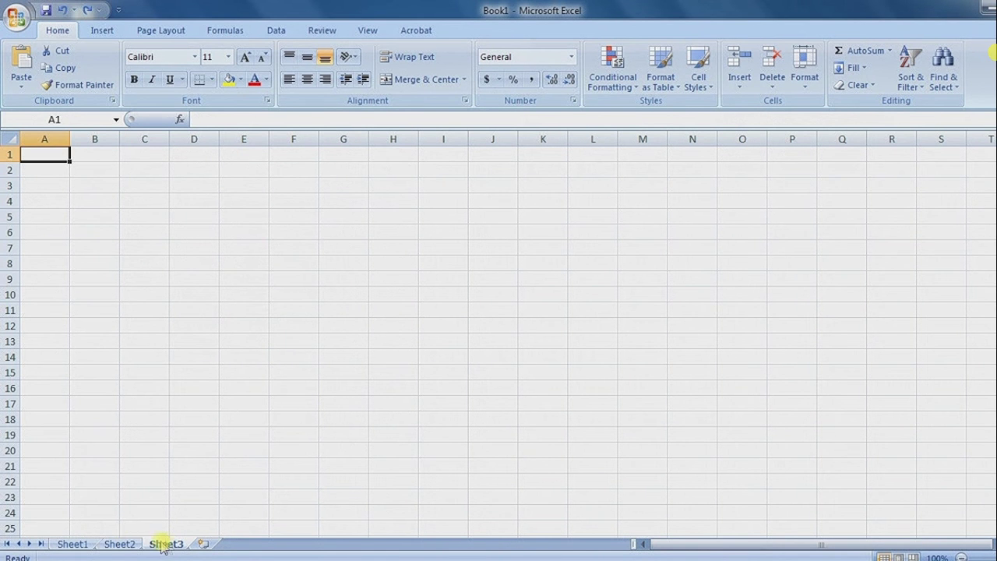
pyautogui.click(74, 544)
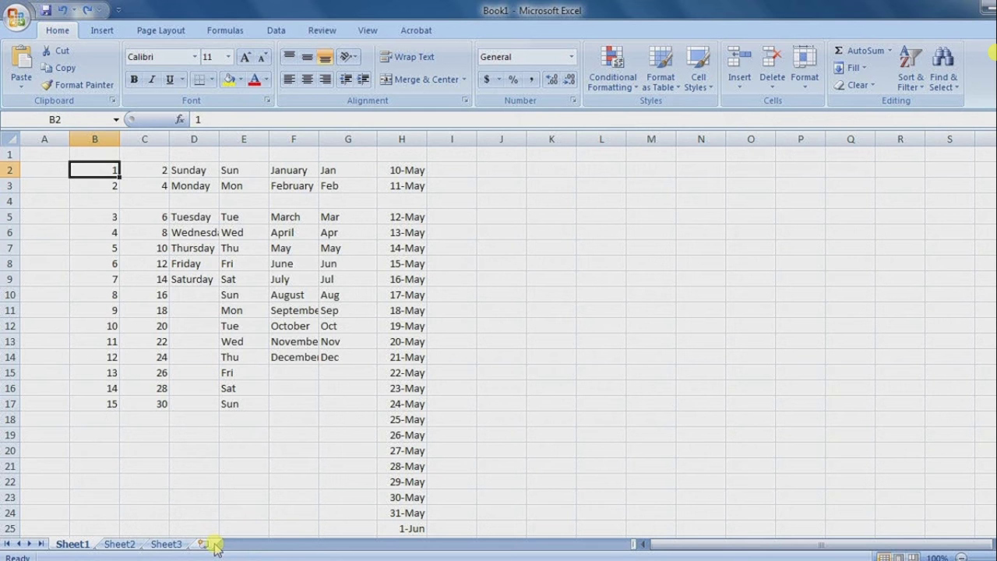
# Add blank worksheets using the new-sheet tab and Insert > Insert Sheet, creating Sheet6
pyautogui.click(205, 543)
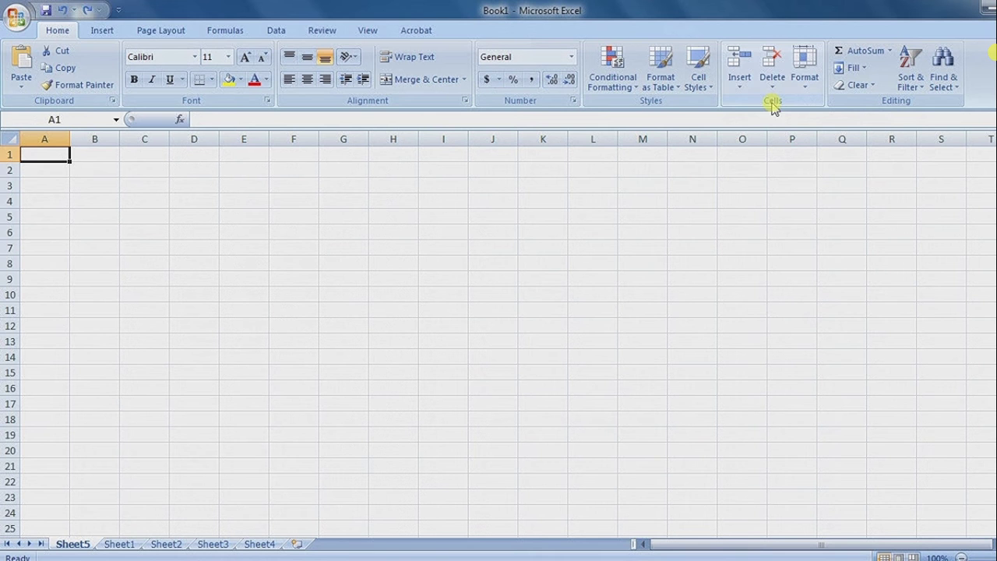
pyautogui.click(740, 82)
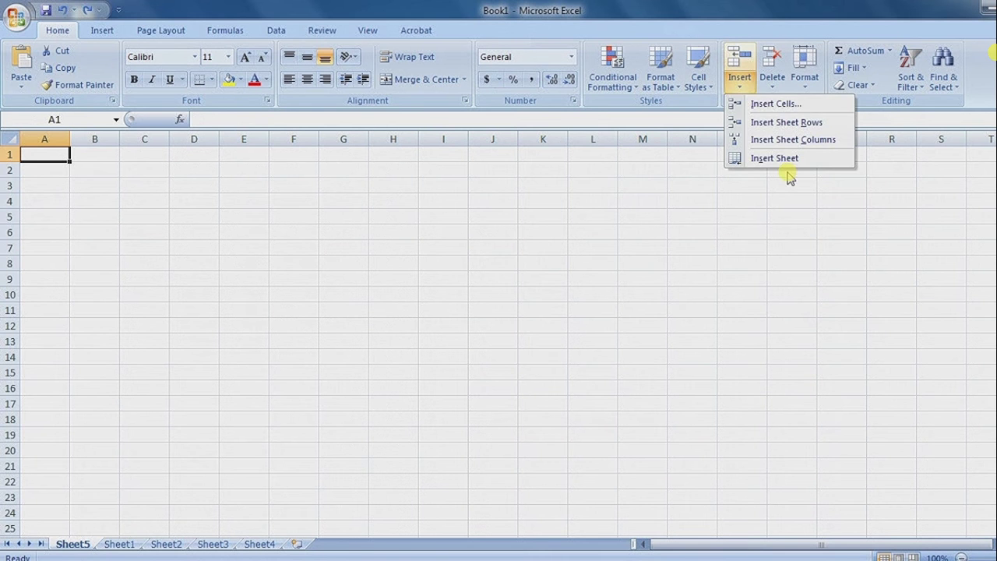
pyautogui.click(790, 164)
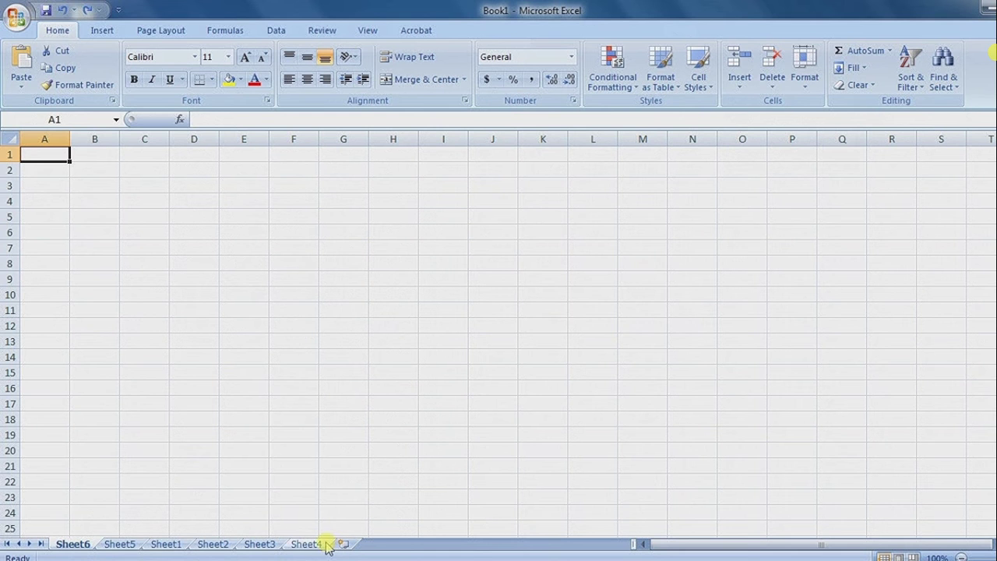
# Drag Sheet5 after Sheet4 and Sheet6 after Sheet5 so tabs run Sheet1–Sheet6
pyautogui.moveTo(119, 546); pyautogui.dragTo(125, 545)
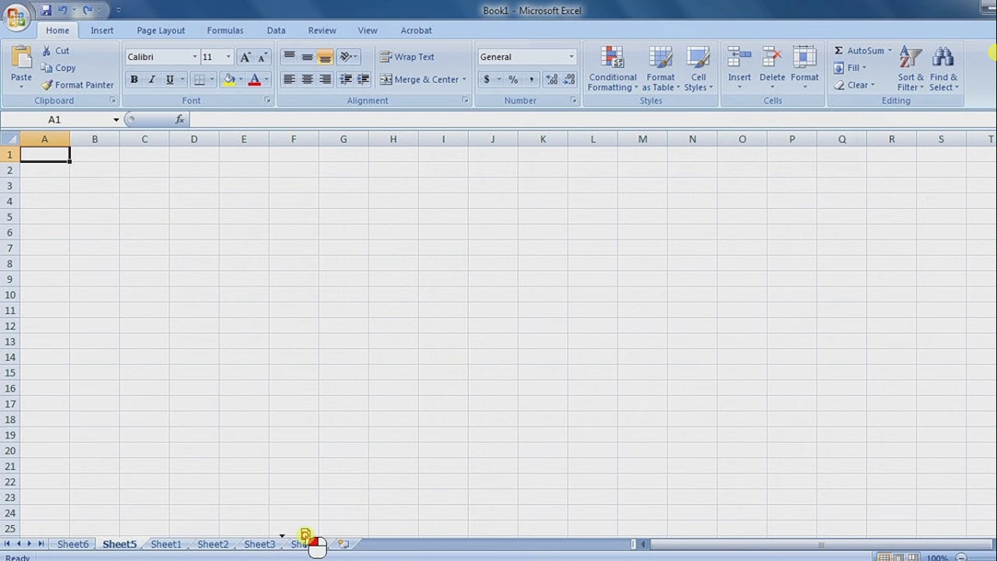
pyautogui.moveTo(125, 545); pyautogui.dragTo(342, 537)
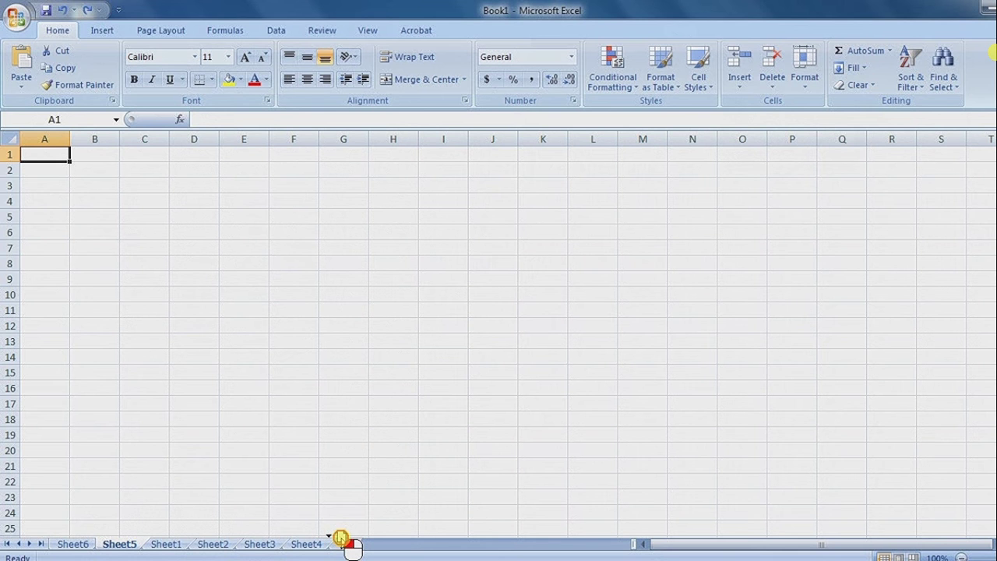
pyautogui.moveTo(342, 536); pyautogui.dragTo(344, 543)
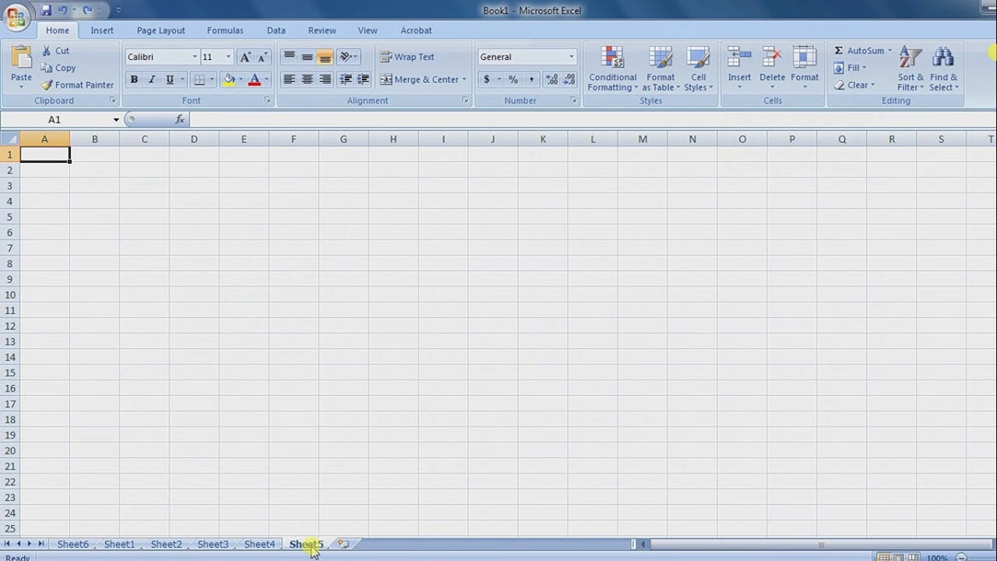
pyautogui.moveTo(73, 544)
pyautogui.mouseDown()
pyautogui.moveTo(343, 543)
pyautogui.moveTo(78, 528)
pyautogui.moveTo(276, 534)
pyautogui.mouseUp()
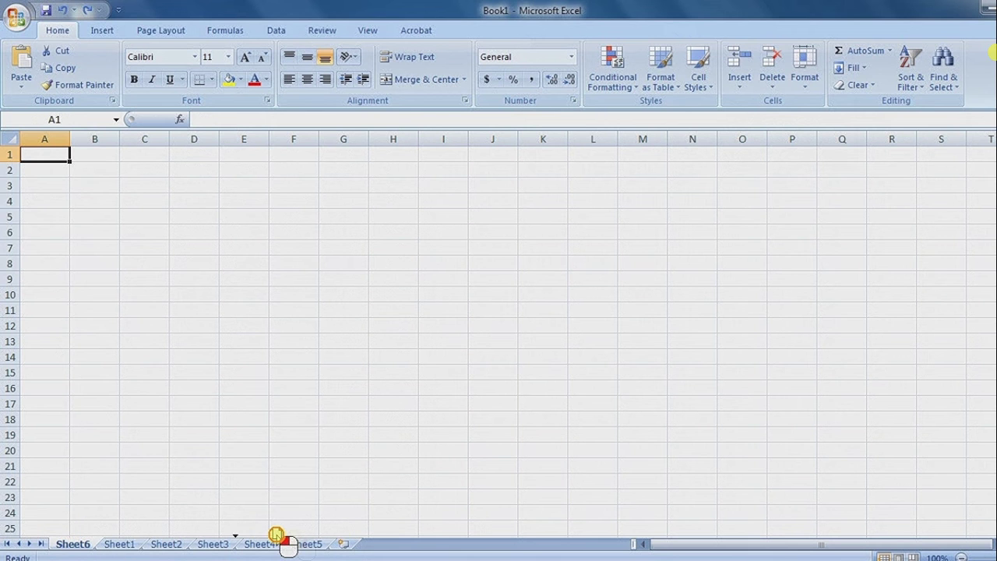
pyautogui.moveTo(276, 534); pyautogui.dragTo(338, 536)
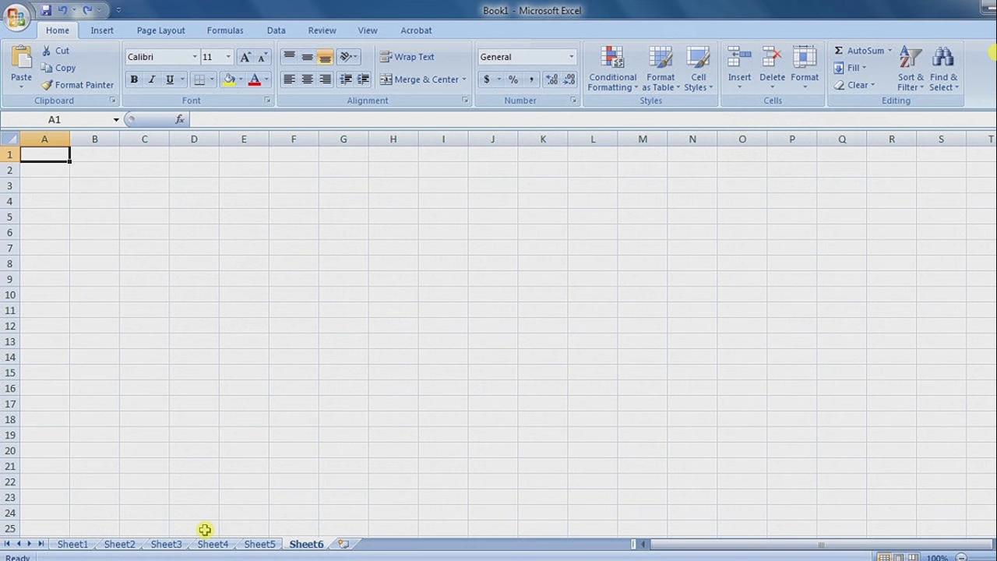
# Rename the Sheet6 tab to 'data' through its right-click Rename option
pyautogui.rightClick(308, 548)
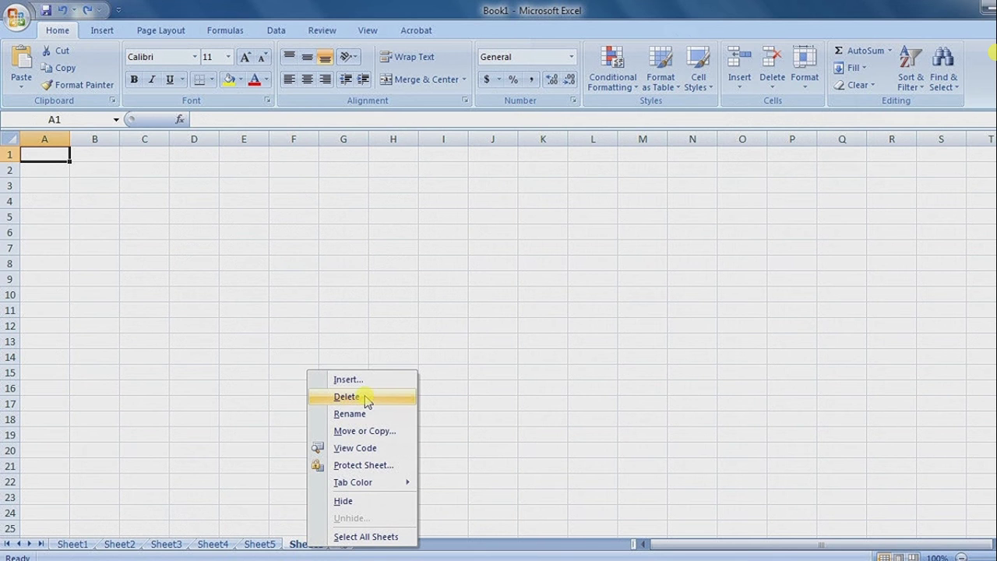
pyautogui.click(301, 545)
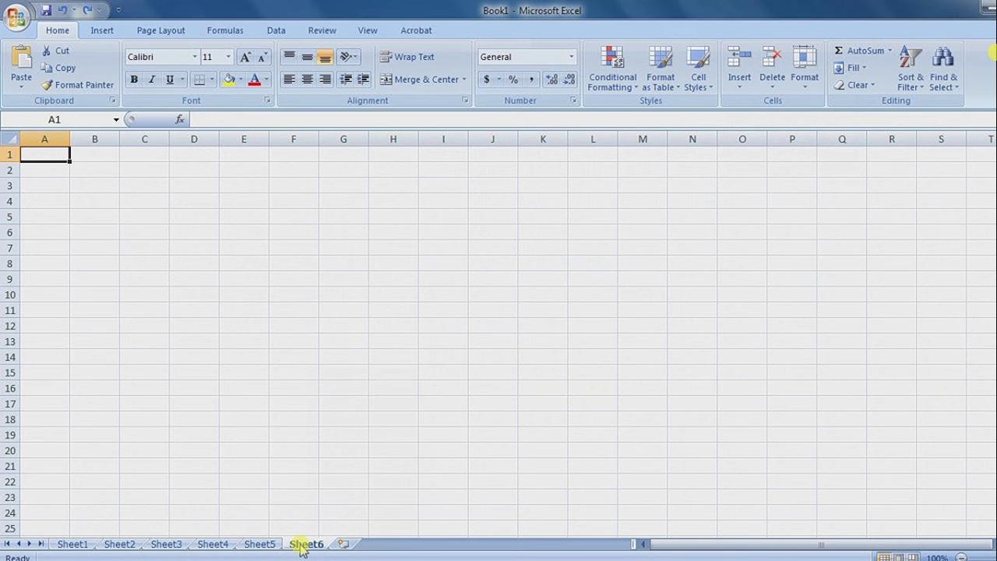
pyautogui.rightClick(302, 545)
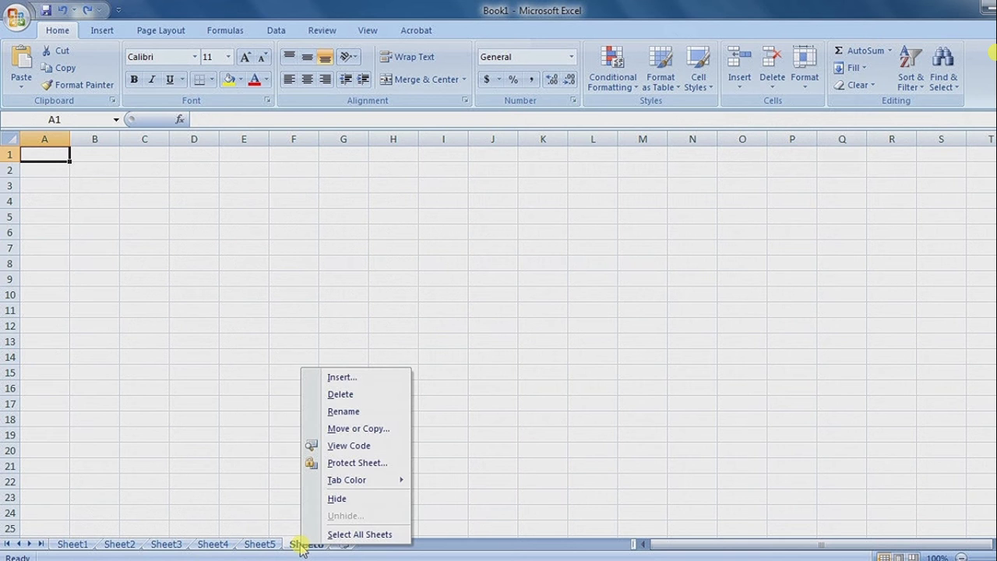
pyautogui.click(366, 411)
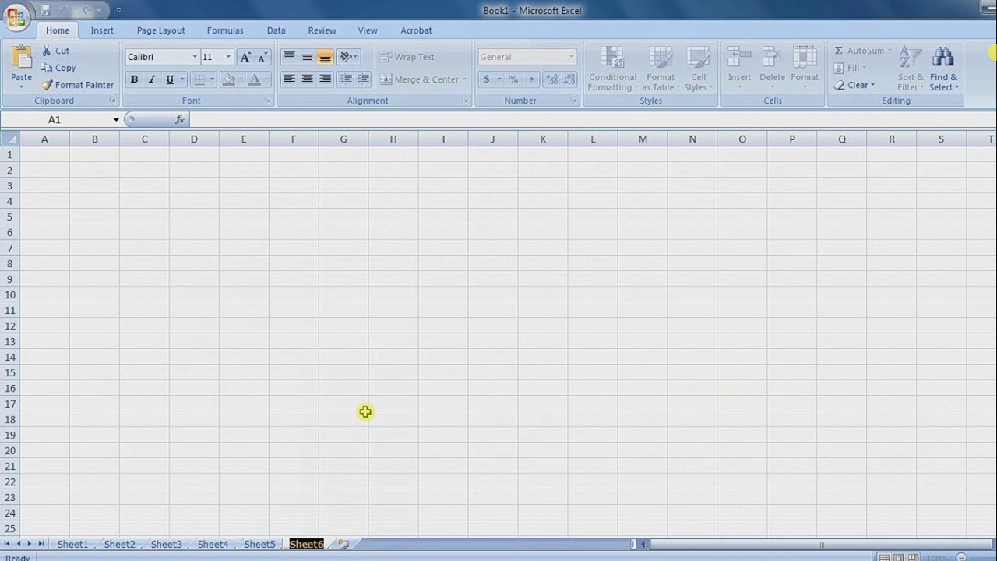
pyautogui.write('da')
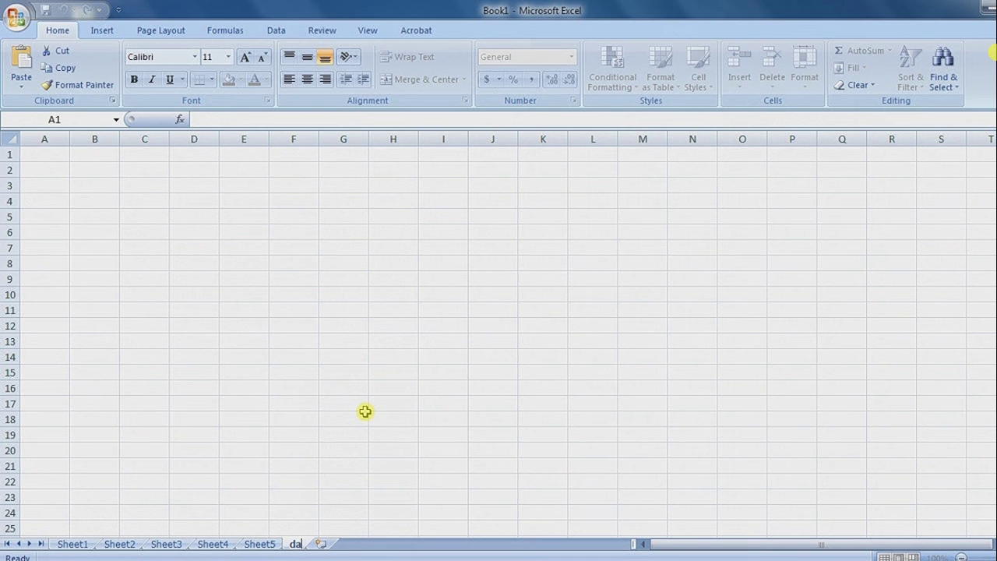
pyautogui.write('ta')
pyautogui.click(247, 544)
pyautogui.click(302, 544)
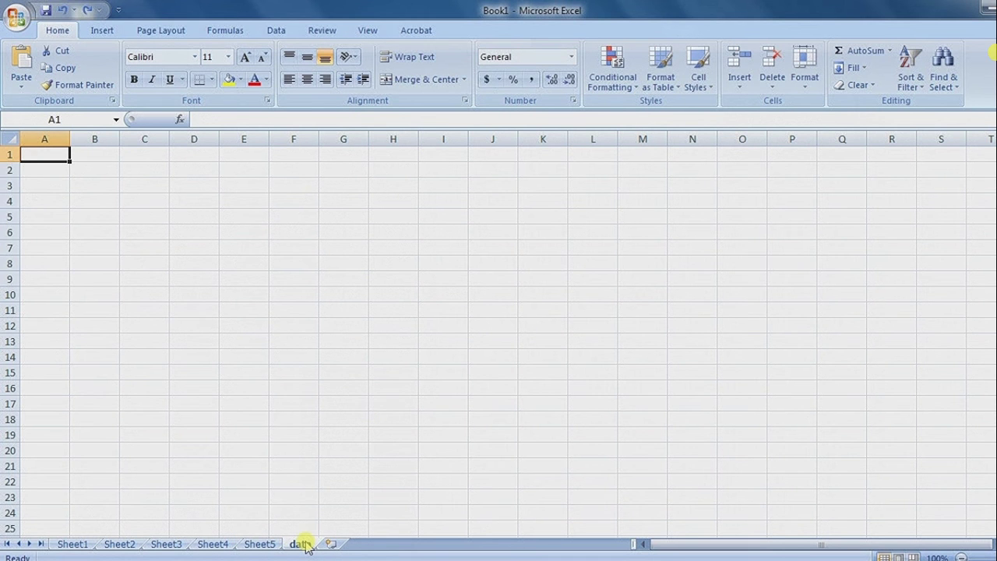
pyautogui.rightClick(305, 546)
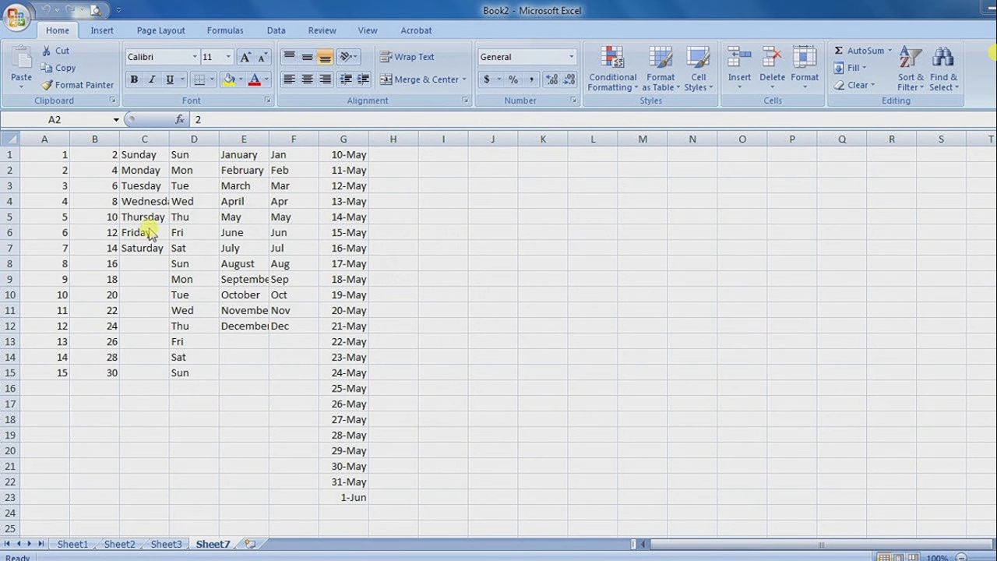
# Check the September and October cells E9 and E10, then select all of column E
pyautogui.click(243, 279)
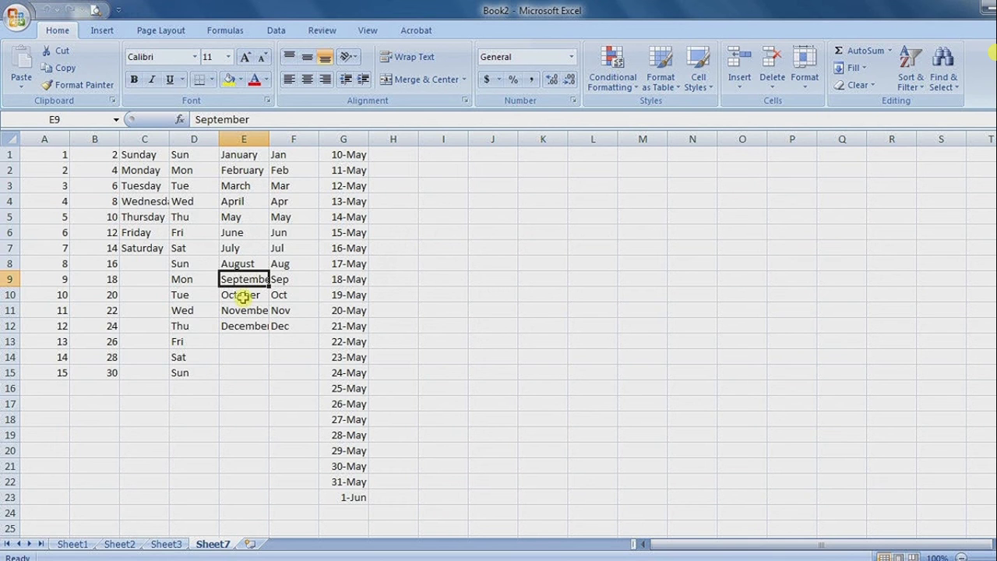
pyautogui.click(242, 296)
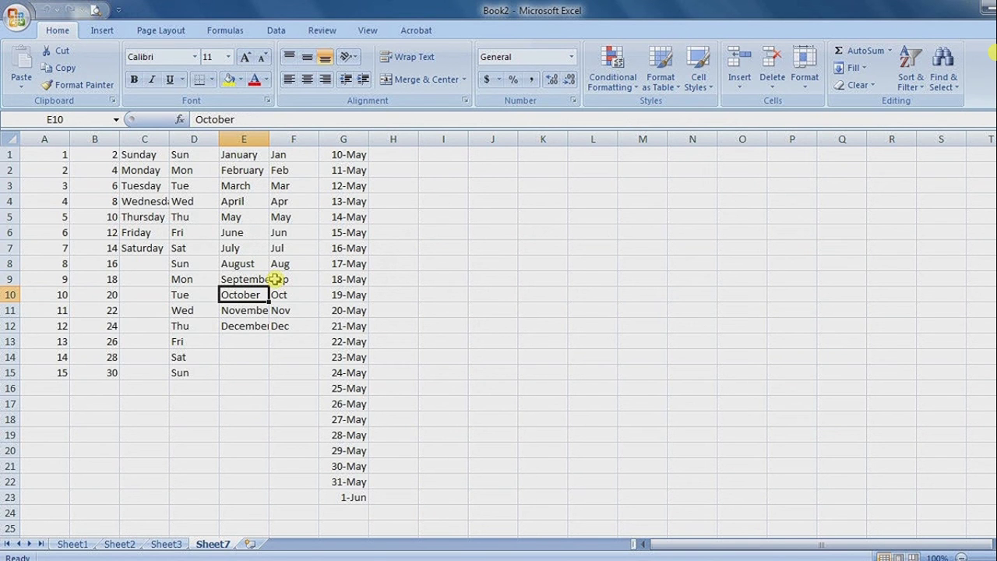
pyautogui.click(246, 278)
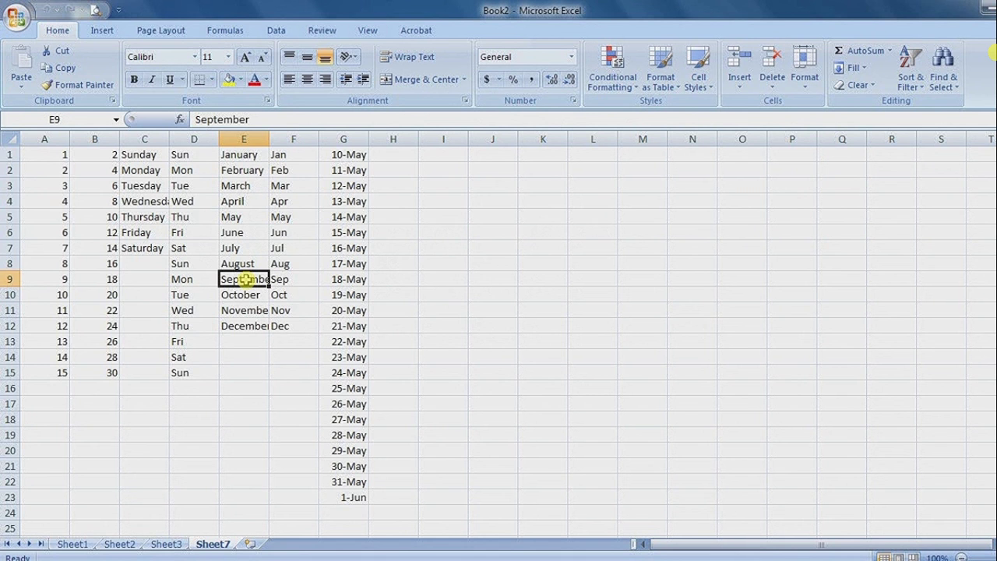
pyautogui.click(245, 140)
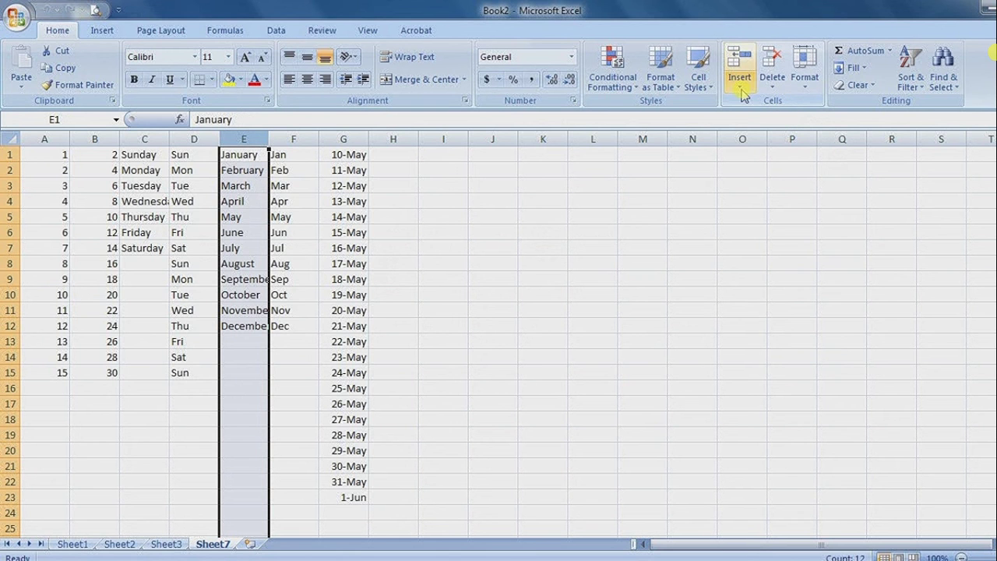
# Set column E's width to 10 via Format > Column Width so September fits
pyautogui.click(804, 87)
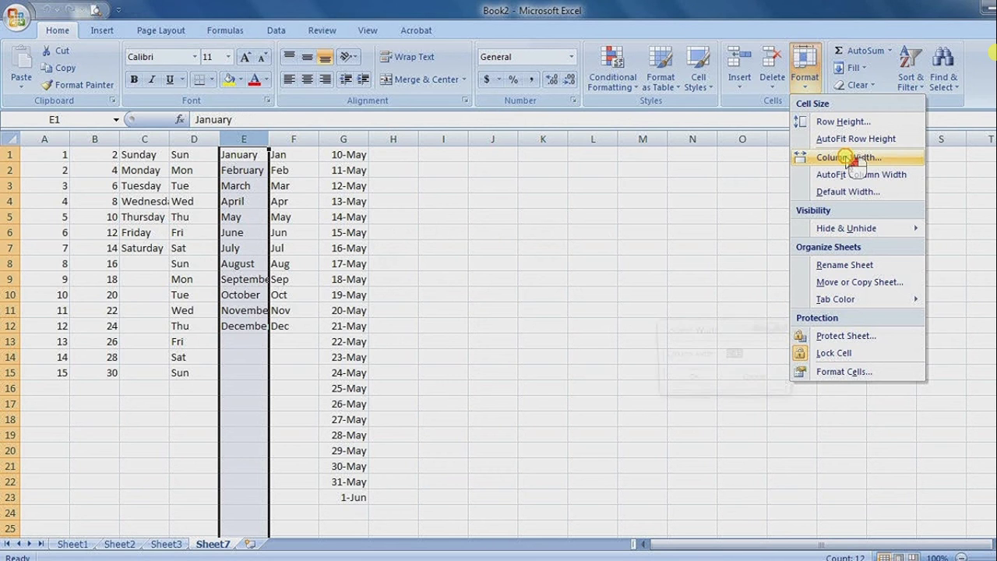
pyautogui.click(847, 158)
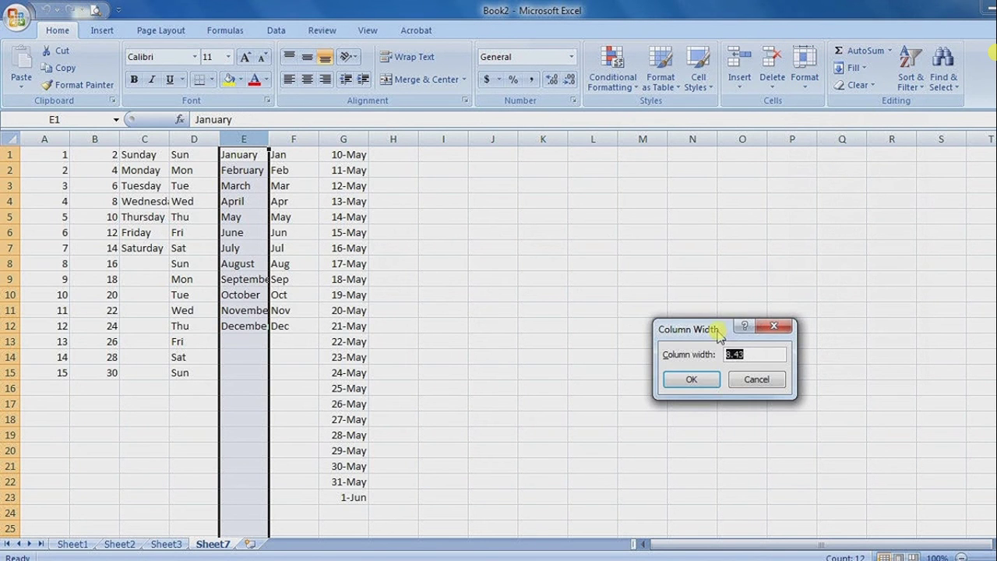
pyautogui.moveTo(742, 325); pyautogui.dragTo(728, 178)
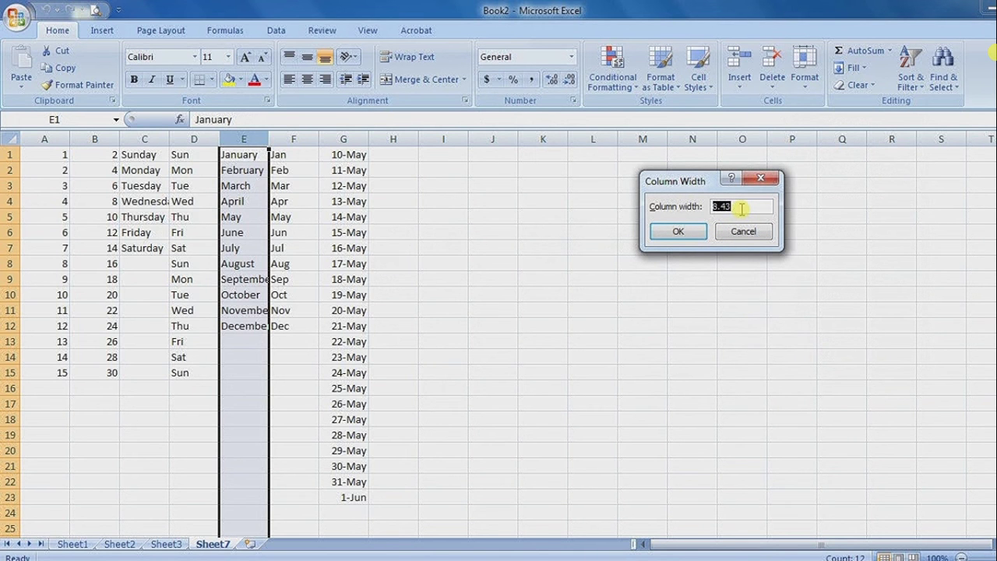
pyautogui.write('1')
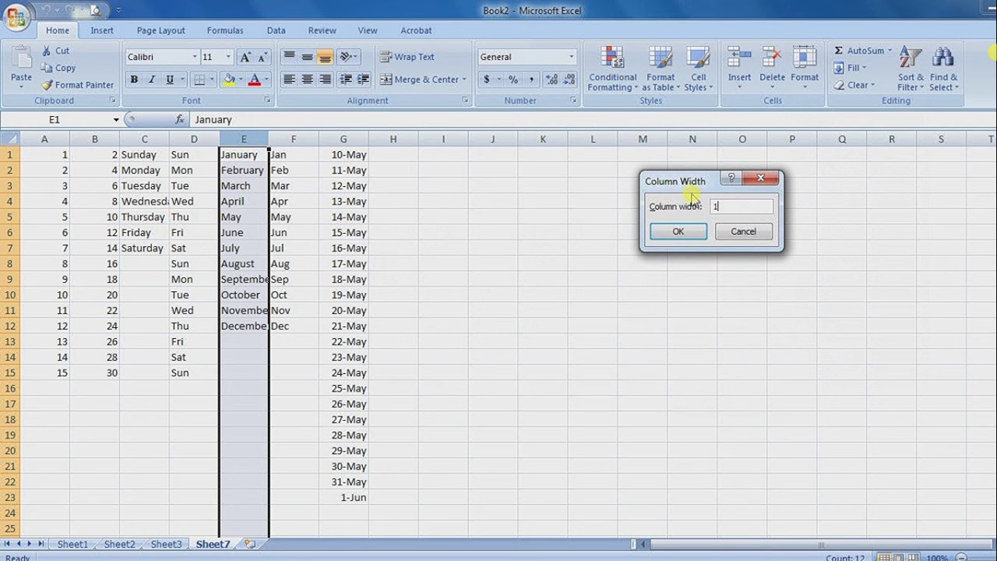
pyautogui.write('0')
pyautogui.click(685, 231)
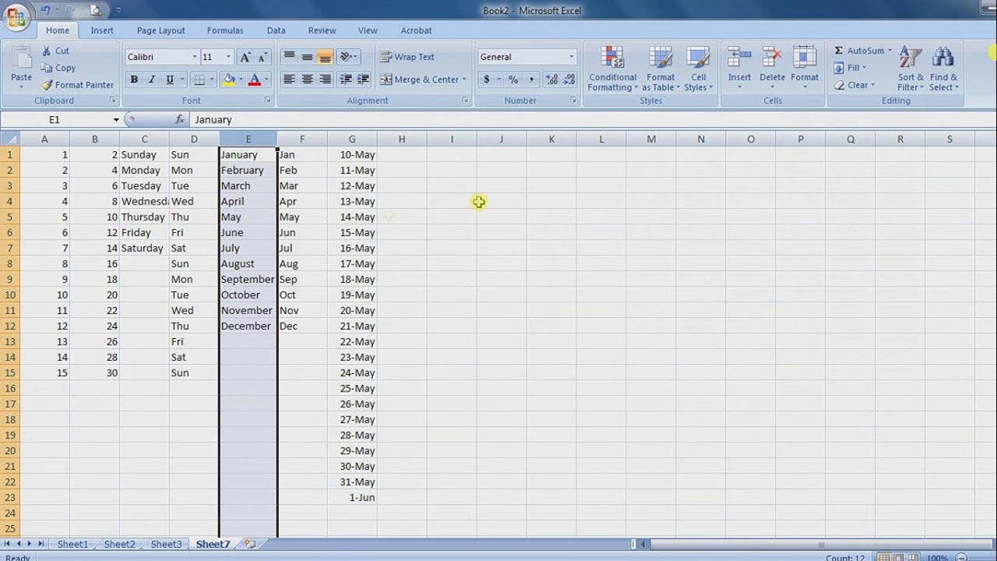
pyautogui.click(148, 203)
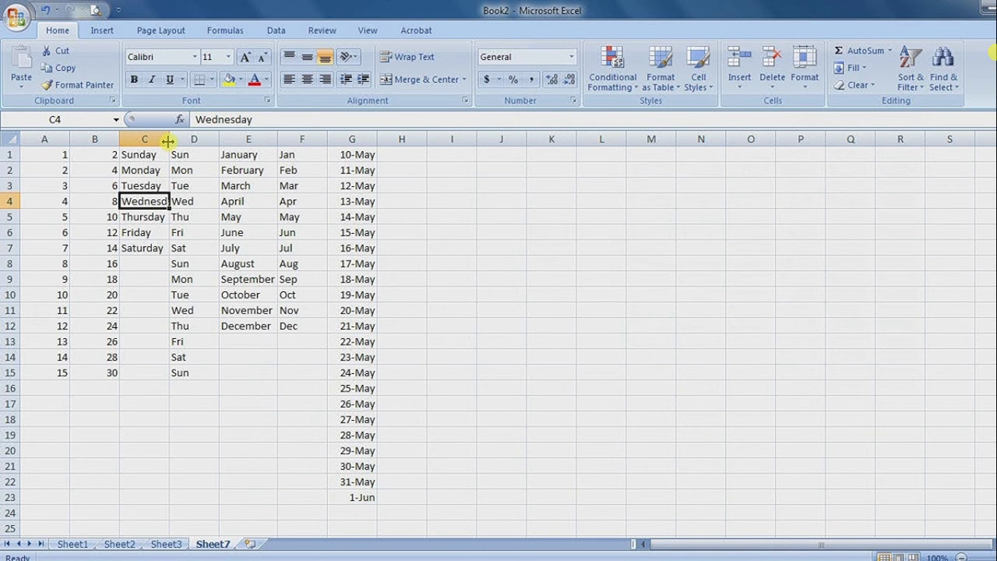
# Drag the C/D header border to widen column C to about 12 so Wednesday shows fully
pyautogui.moveTo(168, 141); pyautogui.dragTo(167, 141)
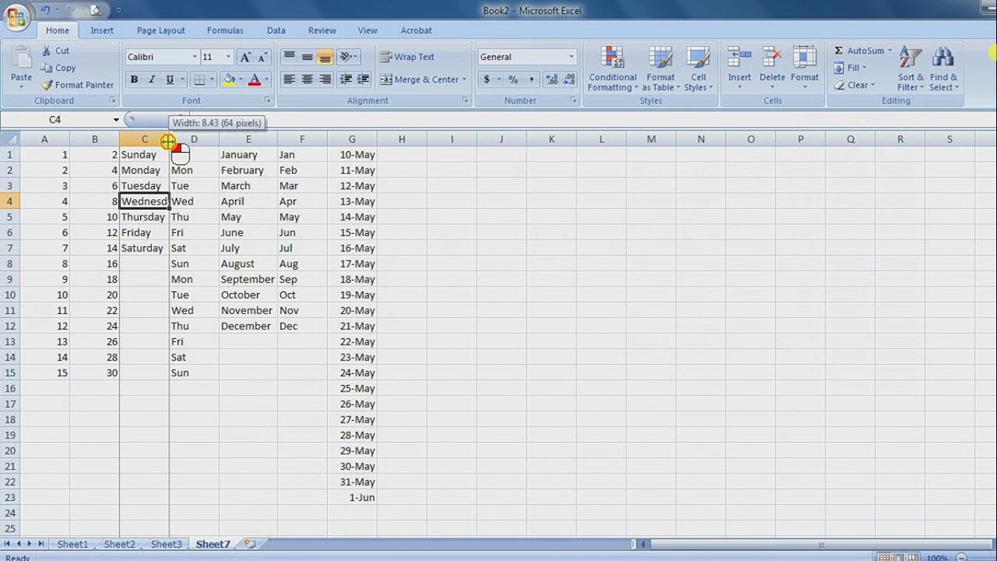
pyautogui.moveTo(167, 141)
pyautogui.mouseDown()
pyautogui.moveTo(200, 144)
pyautogui.moveTo(178, 141)
pyautogui.mouseUp()
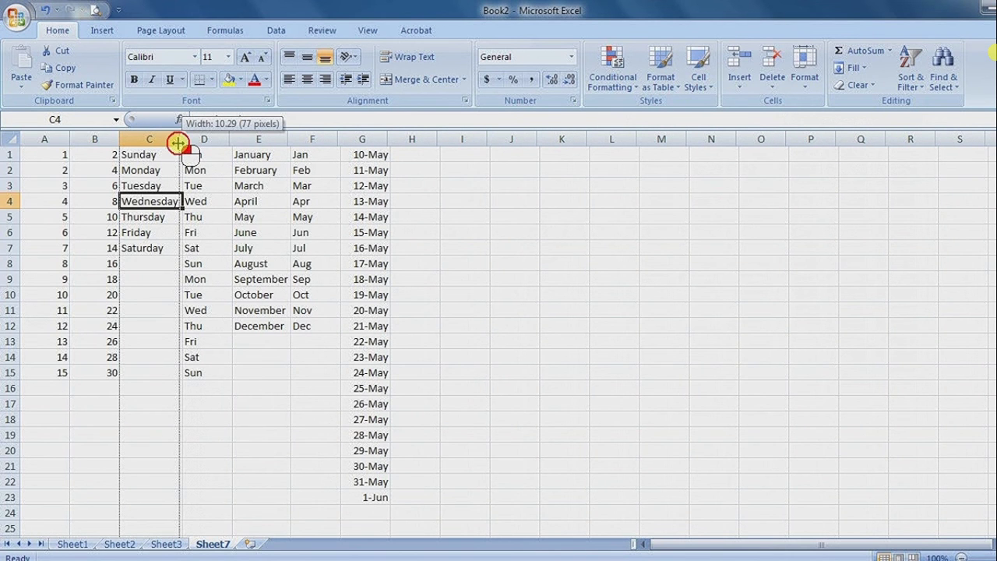
pyautogui.moveTo(178, 142); pyautogui.dragTo(178, 142)
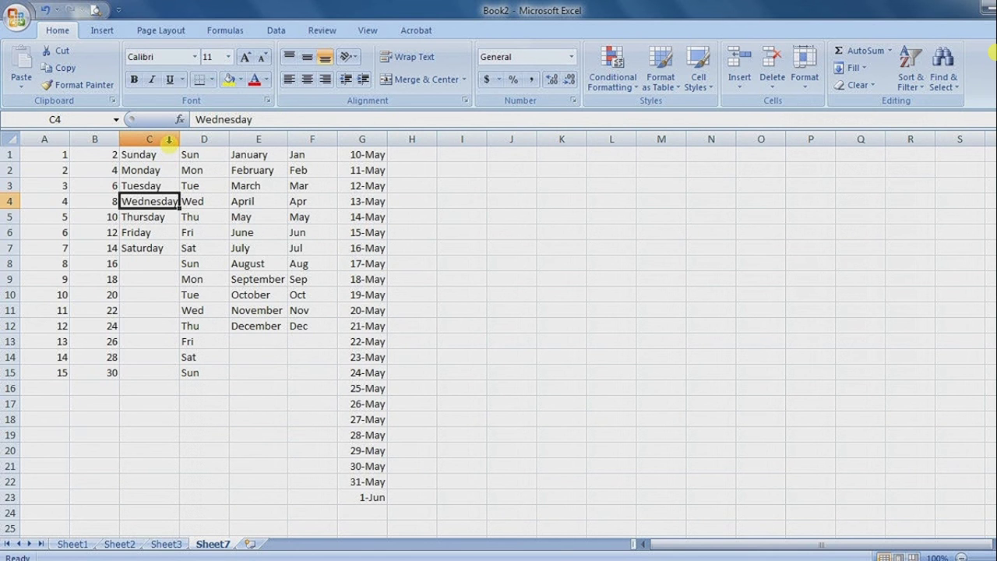
pyautogui.moveTo(182, 140); pyautogui.dragTo(206, 140)
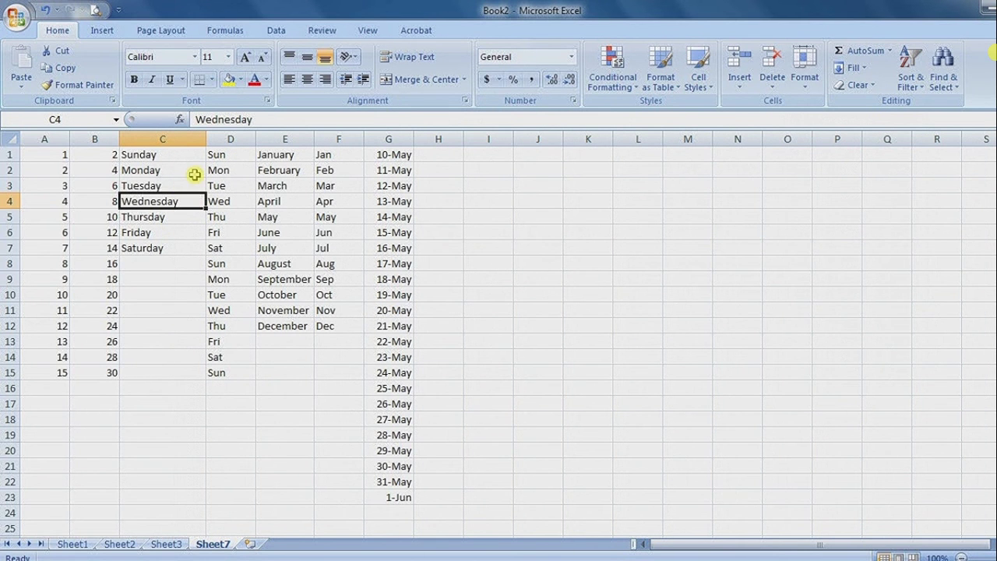
pyautogui.moveTo(206, 139)
pyautogui.mouseDown()
pyautogui.moveTo(187, 142)
pyautogui.moveTo(204, 143)
pyautogui.mouseUp()
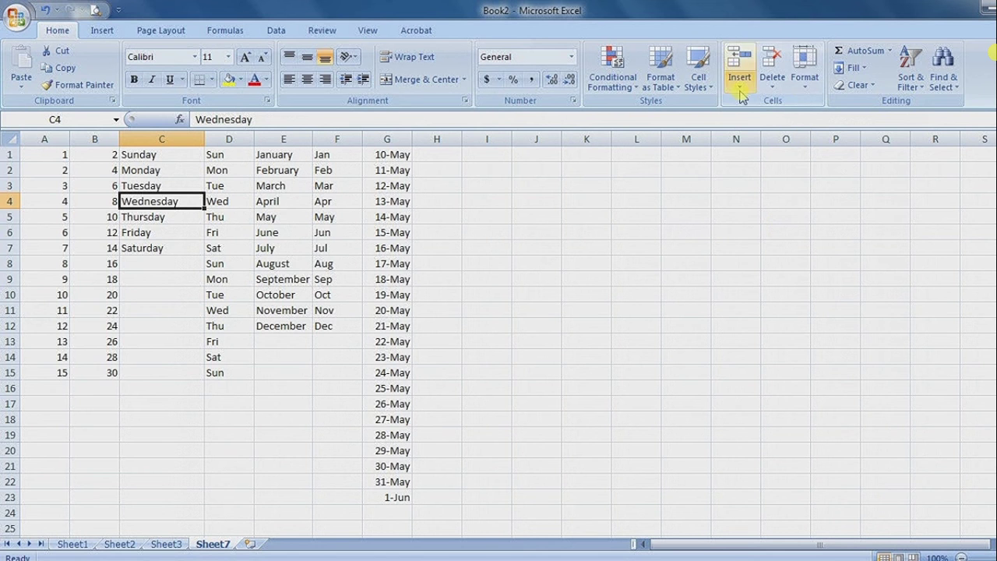
# Open the Column Width setting for column C and cancel it without changes
pyautogui.click(803, 85)
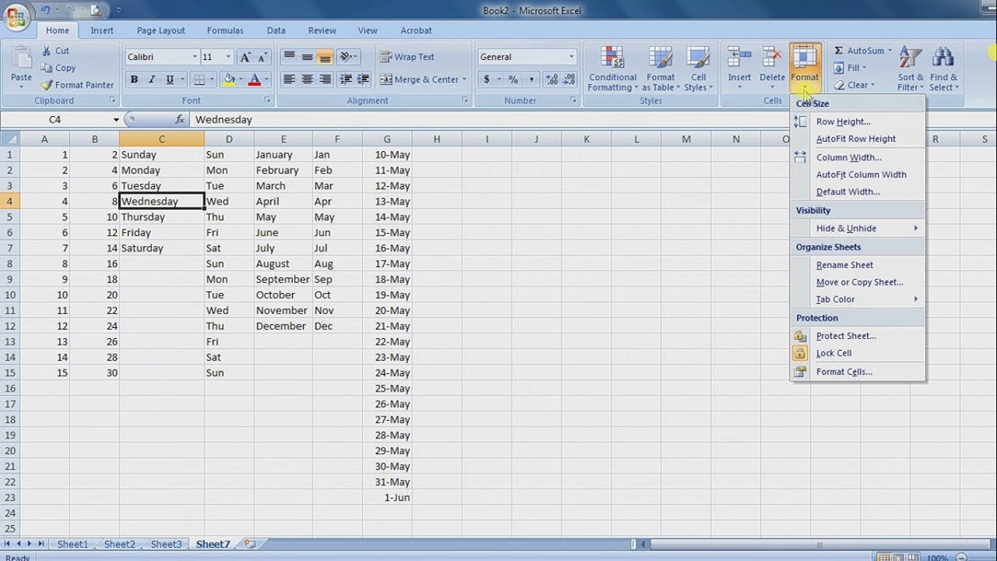
pyautogui.click(843, 158)
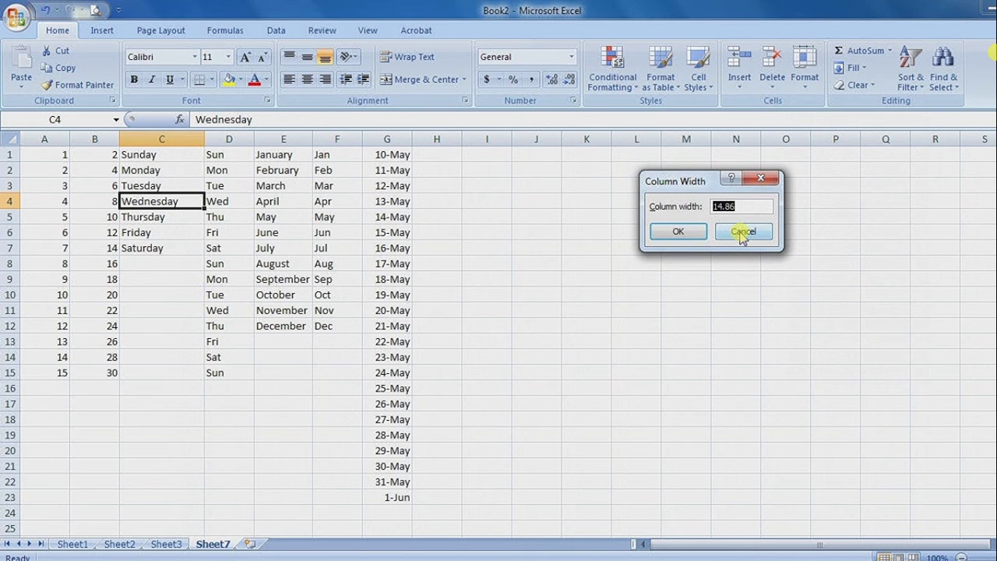
pyautogui.click(740, 232)
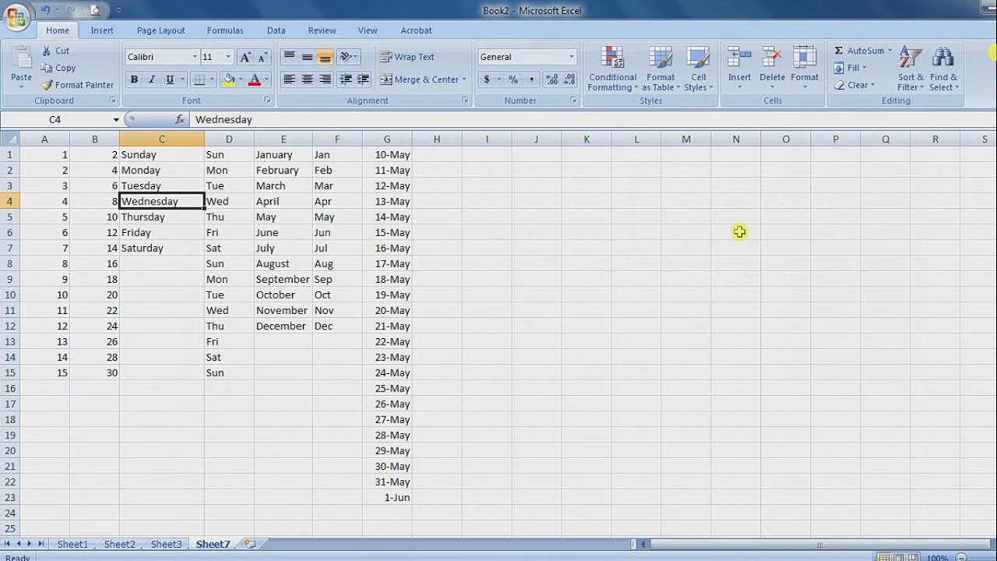
# AutoFit column C, then drag its border narrower so Wednesday is cut off
pyautogui.click(806, 91)
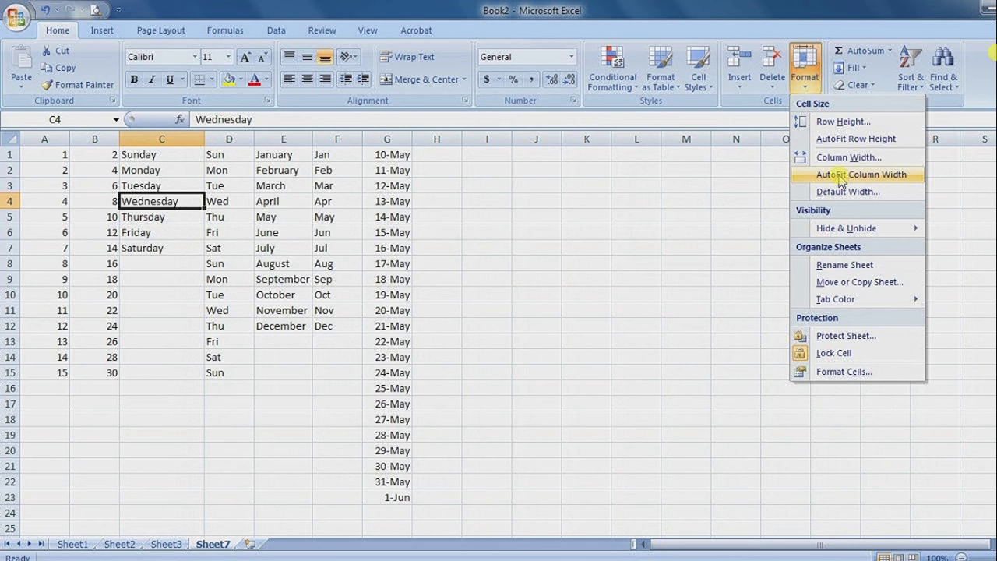
pyautogui.click(841, 177)
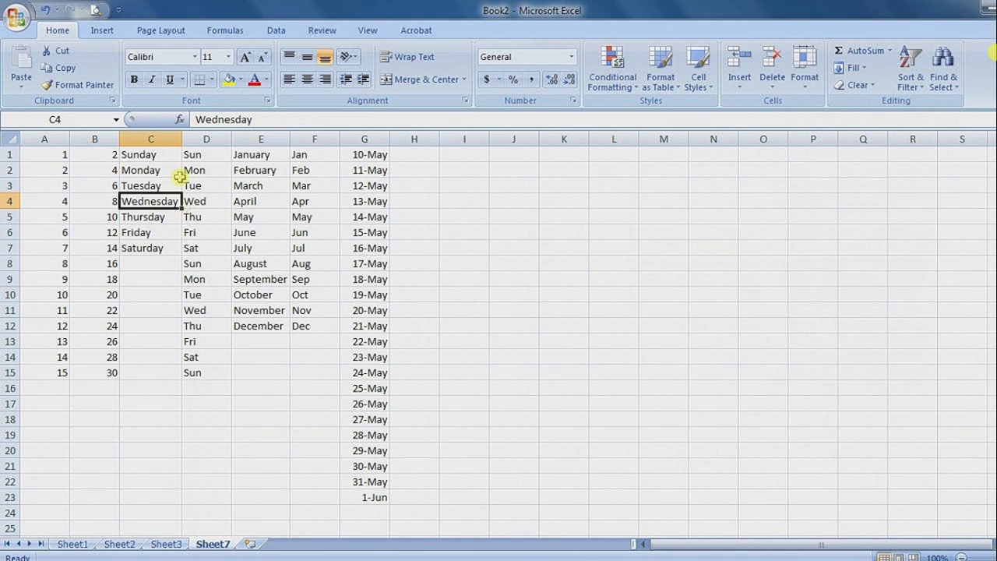
pyautogui.moveTo(181, 138); pyautogui.dragTo(204, 139)
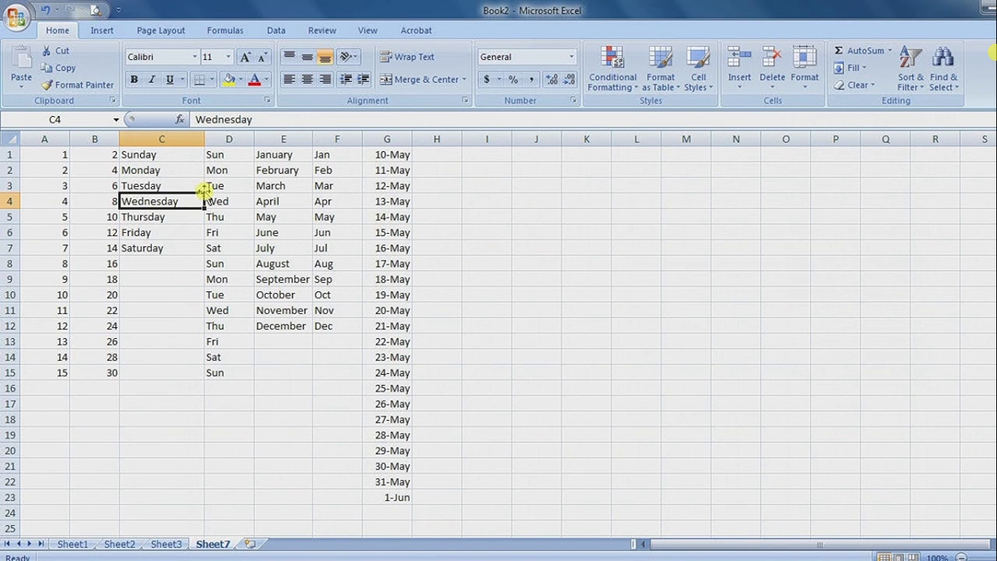
pyautogui.moveTo(204, 135); pyautogui.dragTo(165, 148)
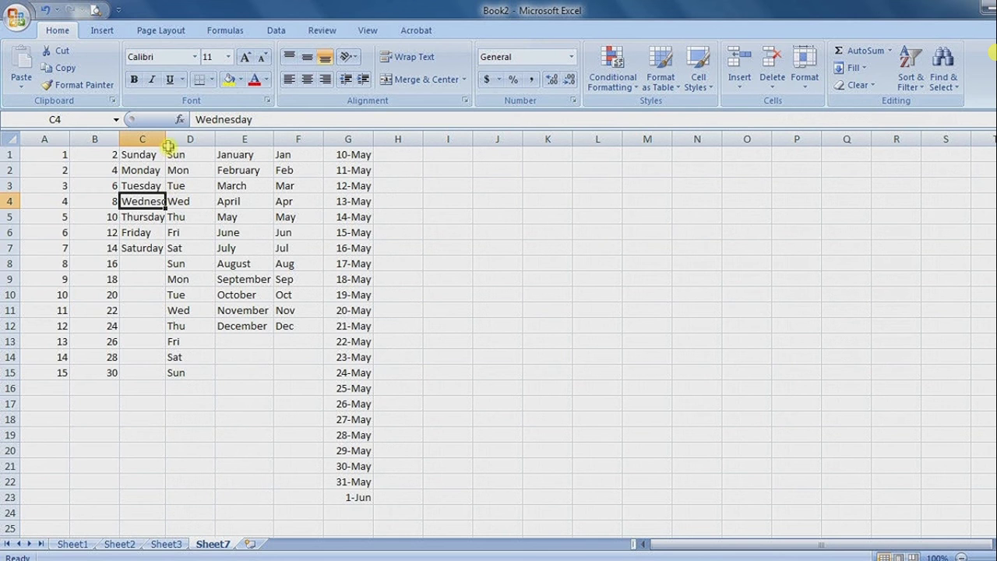
# AutoFit columns C and E so Wednesday and month names like September and November show in full
pyautogui.doubleClick(165, 137)
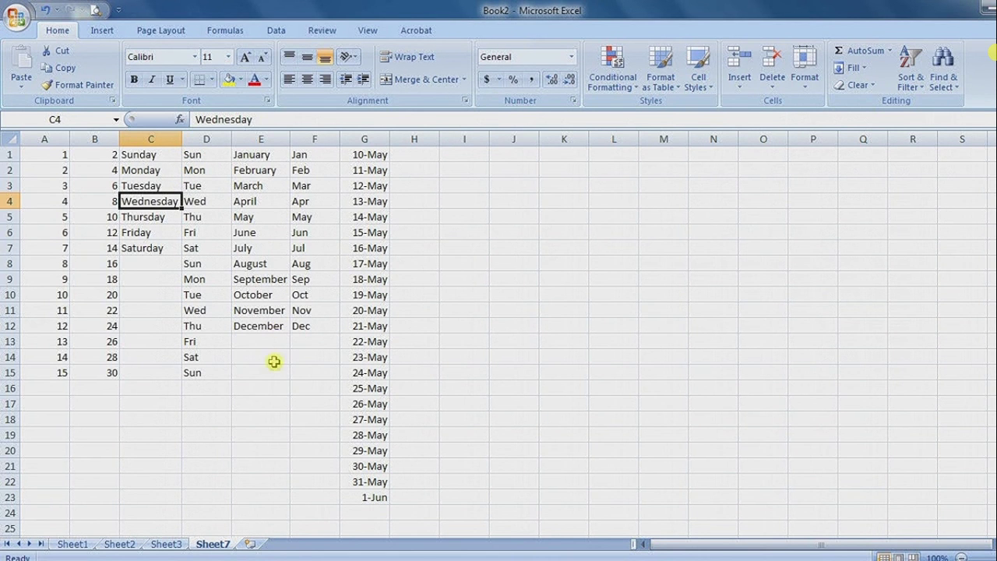
pyautogui.click(264, 331)
pyautogui.click(260, 311)
pyautogui.moveTo(290, 139); pyautogui.dragTo(264, 139)
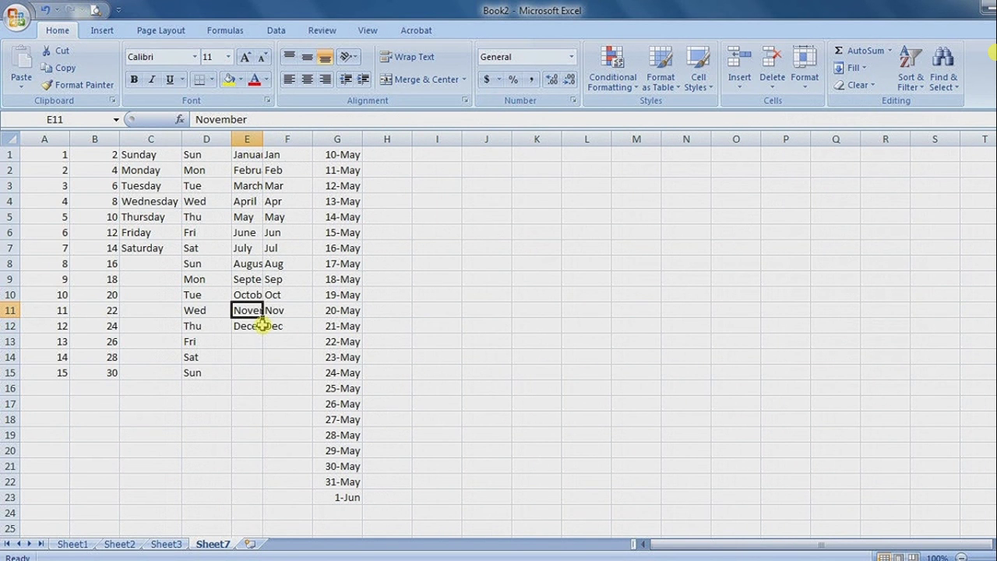
pyautogui.moveTo(262, 139); pyautogui.dragTo(263, 139)
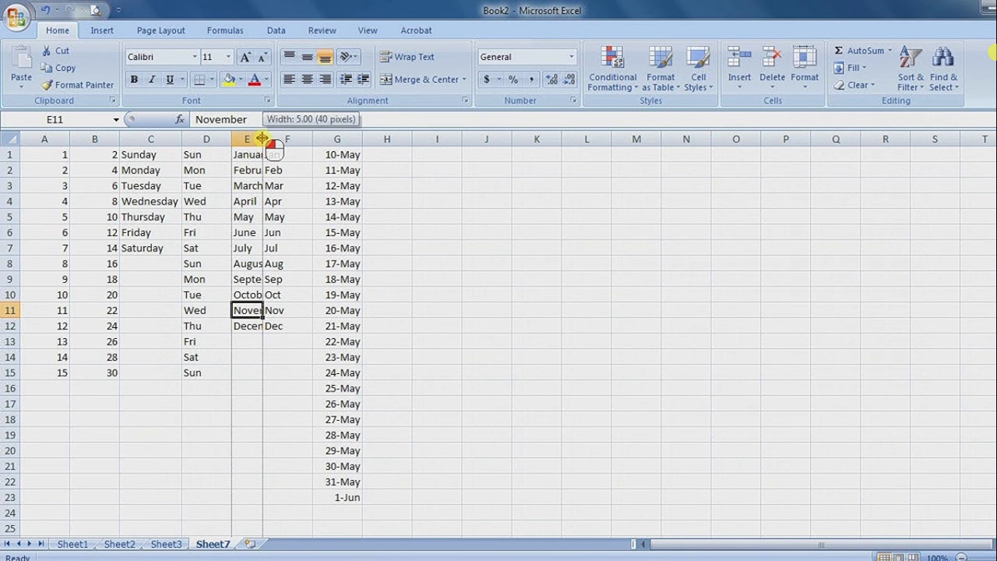
pyautogui.doubleClick(262, 138)
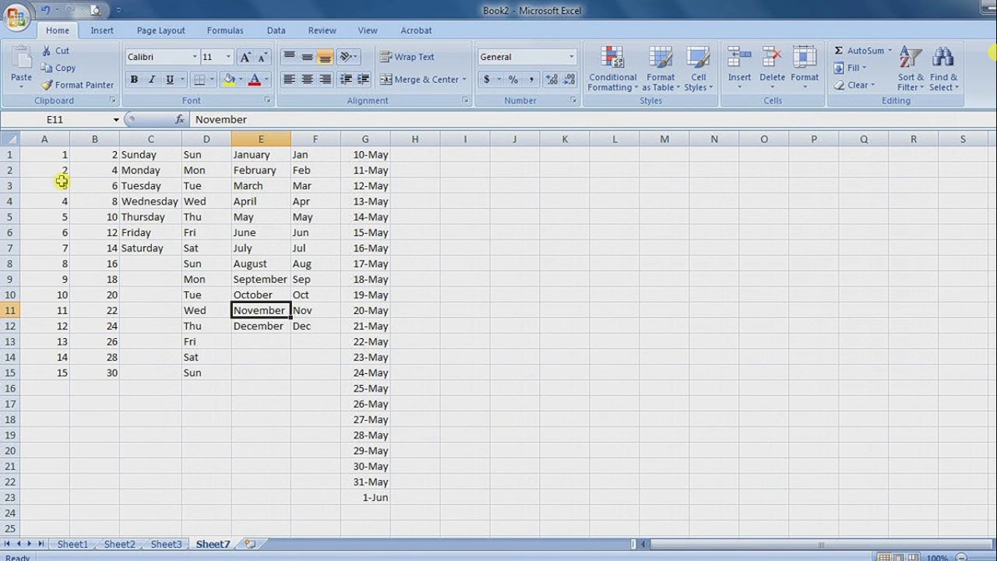
# Drag row 1's bottom border down to make it about 22.50 points tall
pyautogui.click(8, 154)
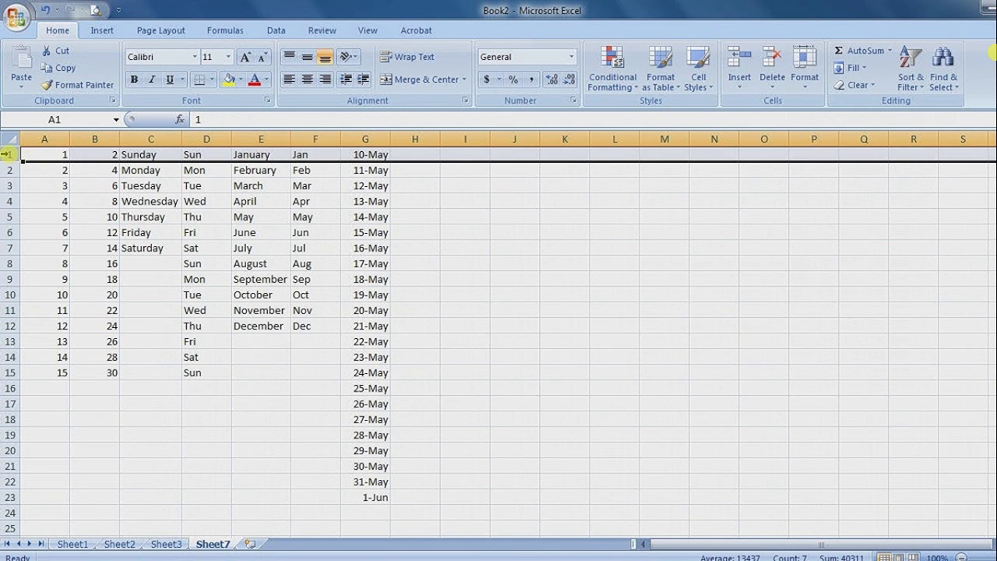
pyautogui.moveTo(12, 161); pyautogui.dragTo(13, 185)
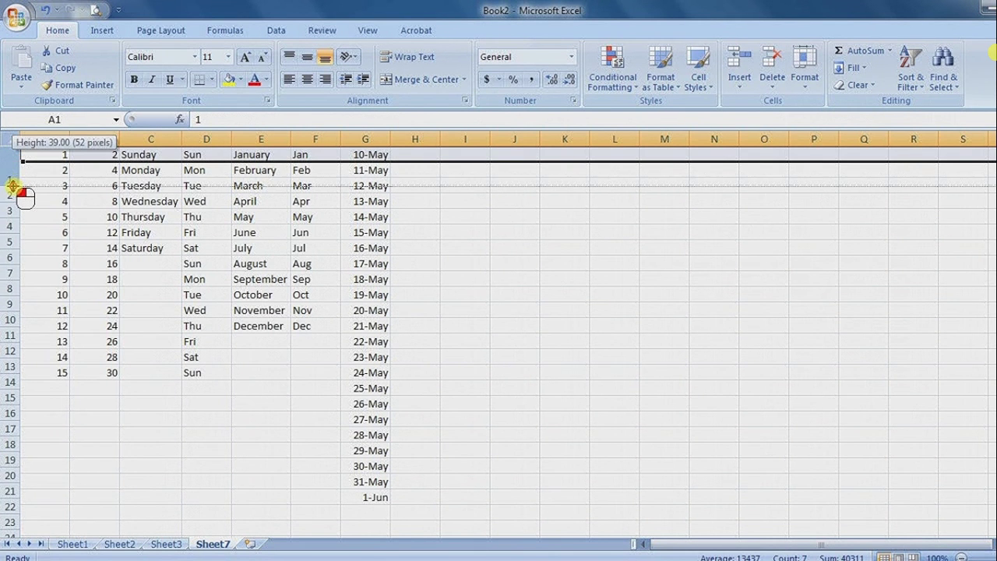
pyautogui.moveTo(12, 185); pyautogui.dragTo(11, 176)
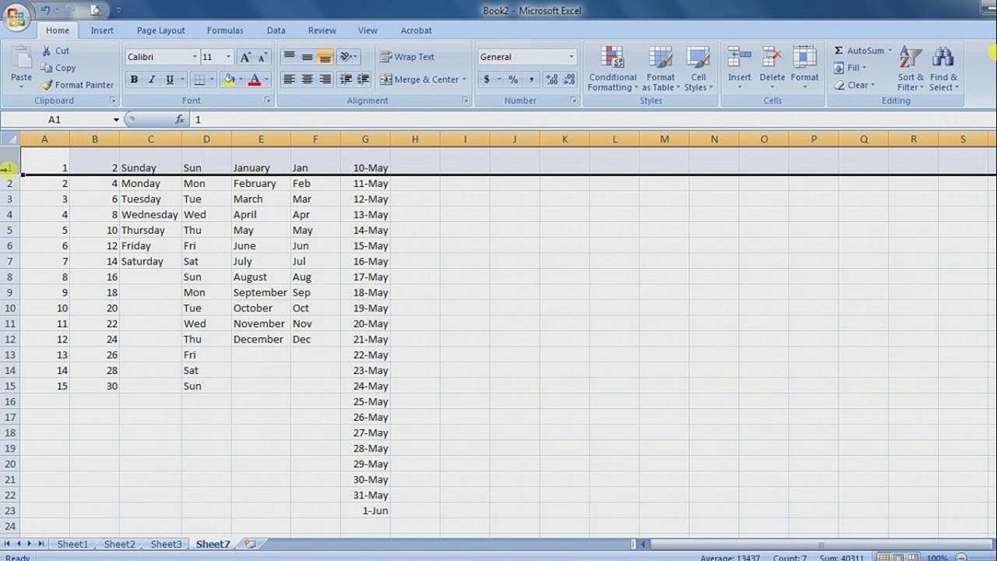
pyautogui.doubleClick(13, 174)
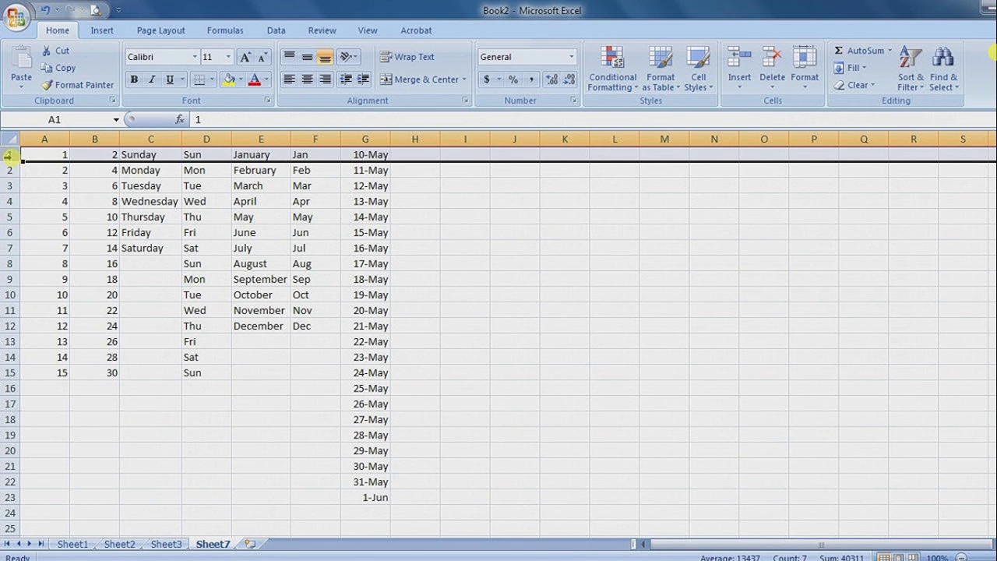
pyautogui.moveTo(28, 171); pyautogui.dragTo(12, 159)
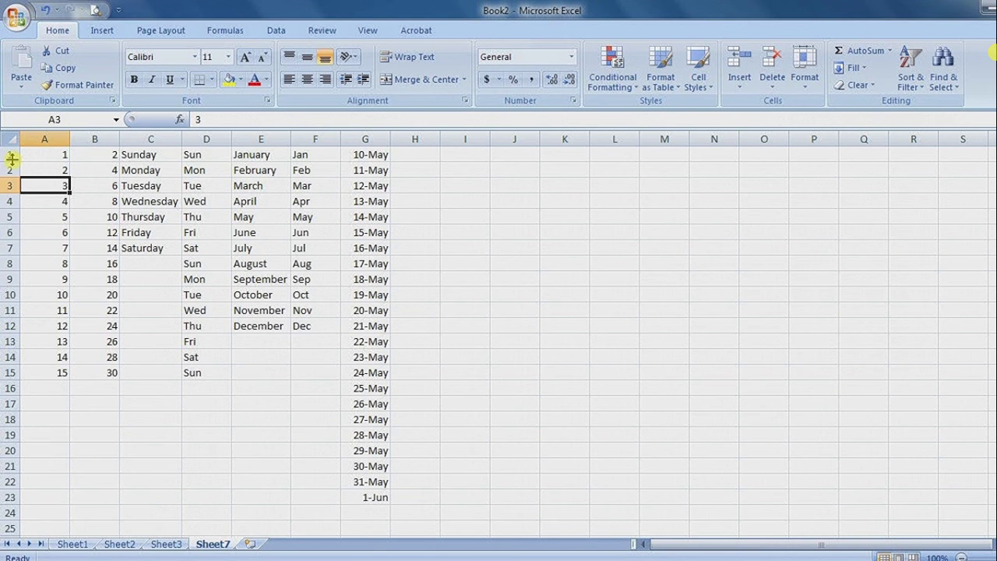
pyautogui.moveTo(13, 159); pyautogui.dragTo(12, 183)
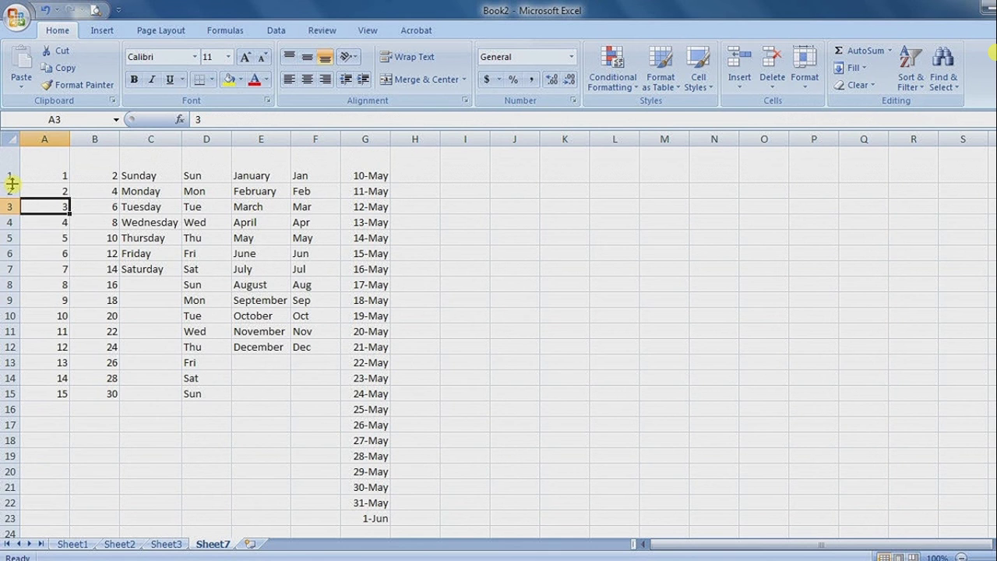
pyautogui.click(42, 172)
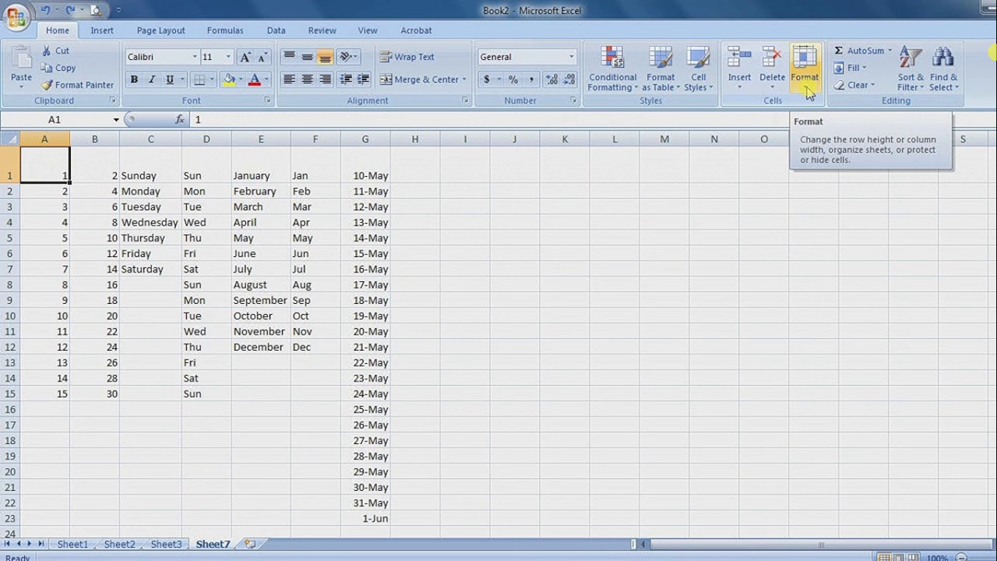
# Return row 1 to standard height with AutoFit Row Height and a double-click on its border
pyautogui.click(805, 88)
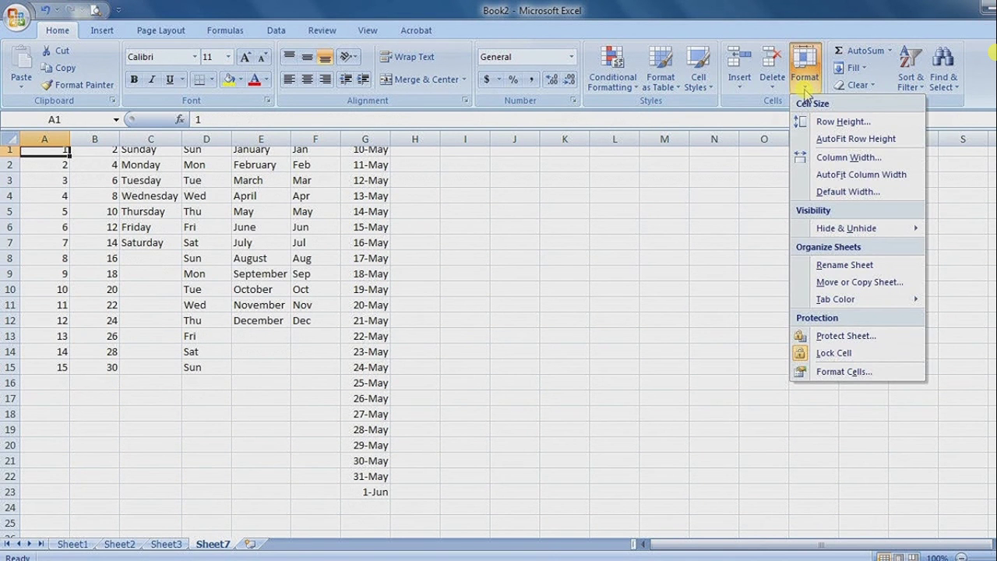
pyautogui.click(856, 140)
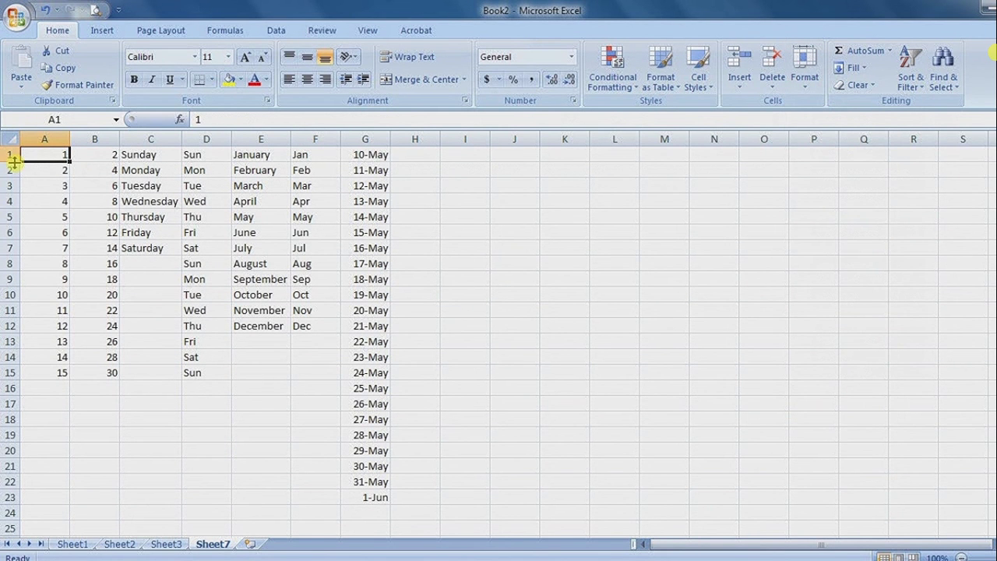
pyautogui.moveTo(14, 161); pyautogui.dragTo(15, 164)
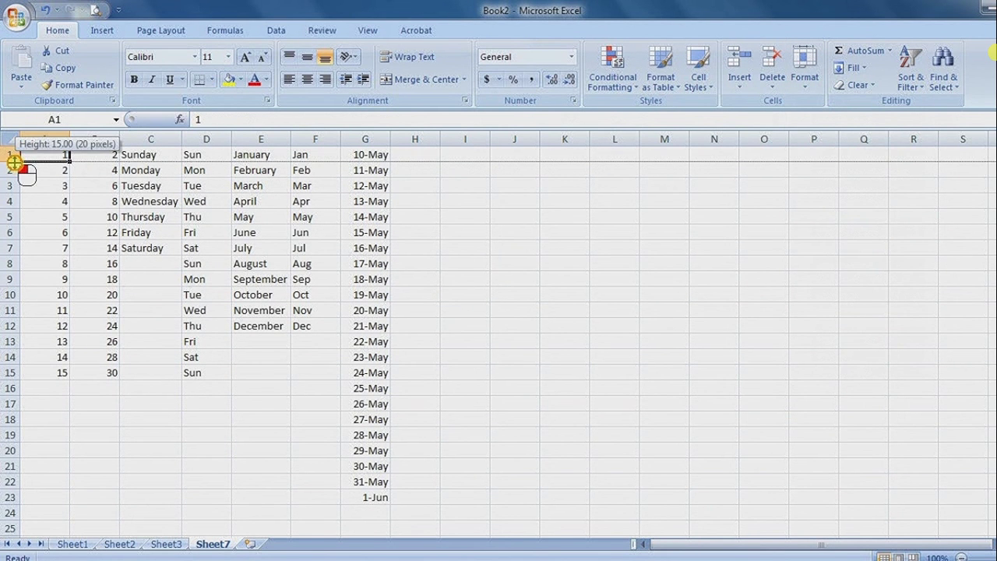
pyautogui.moveTo(15, 161); pyautogui.dragTo(14, 213)
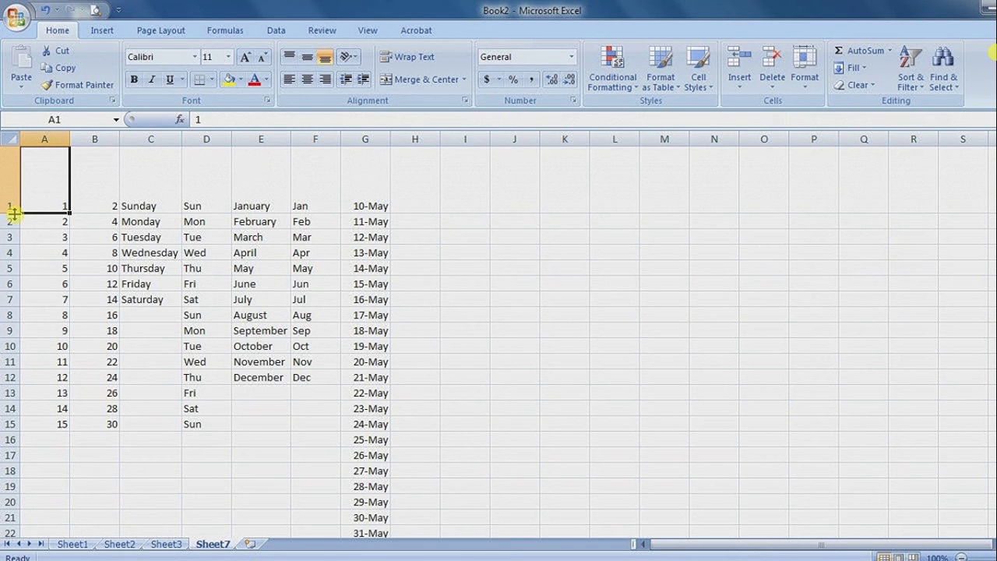
pyautogui.doubleClick(15, 212)
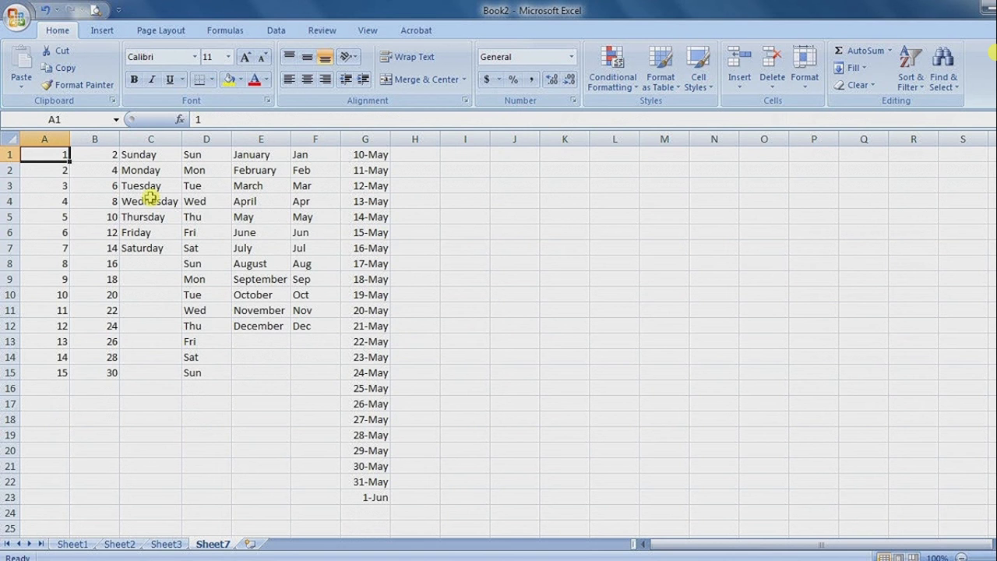
# Hide column C using Format > Hide & Unhide > Hide Columns
pyautogui.click(160, 140)
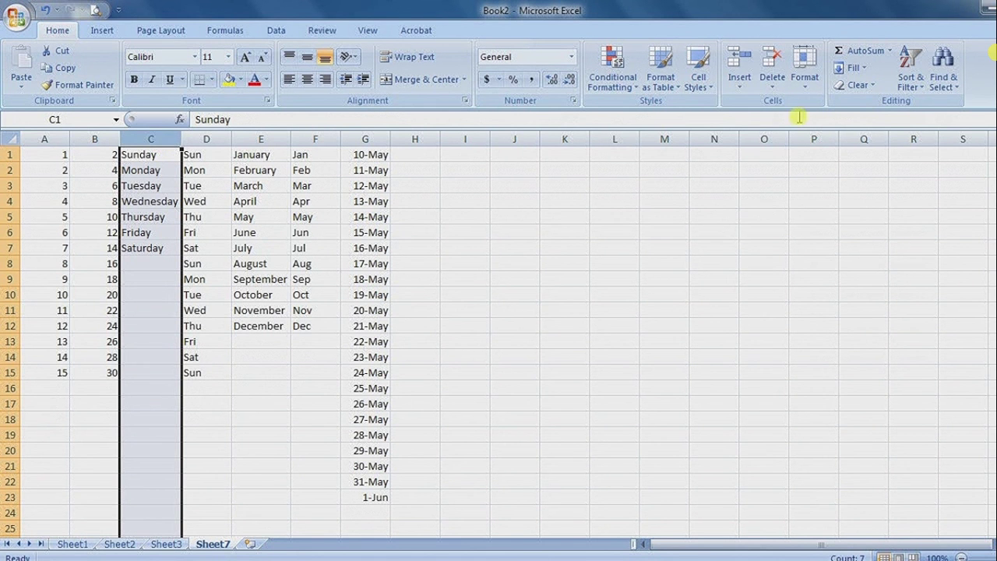
pyautogui.click(808, 94)
pyautogui.moveTo(855, 229)
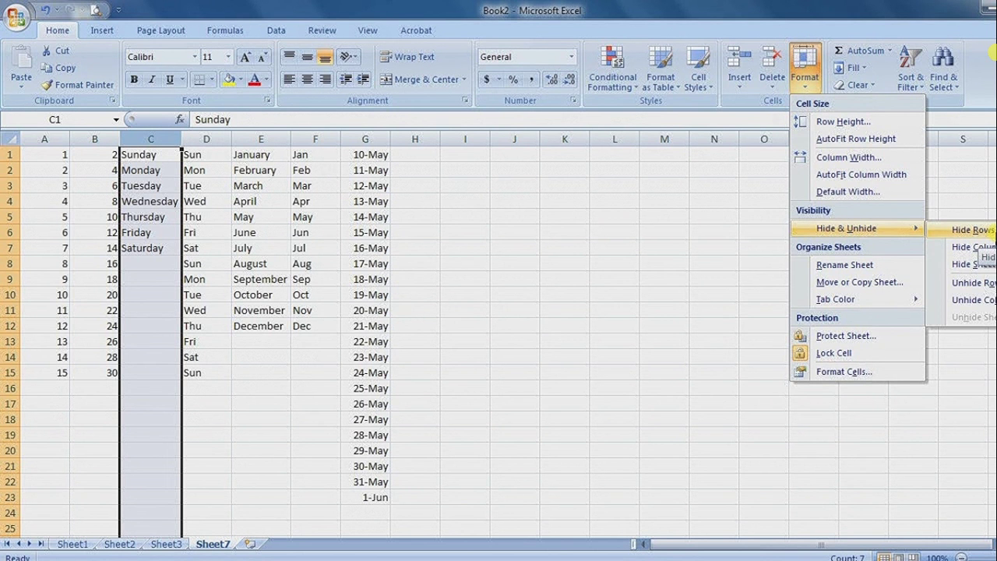
pyautogui.click(990, 247)
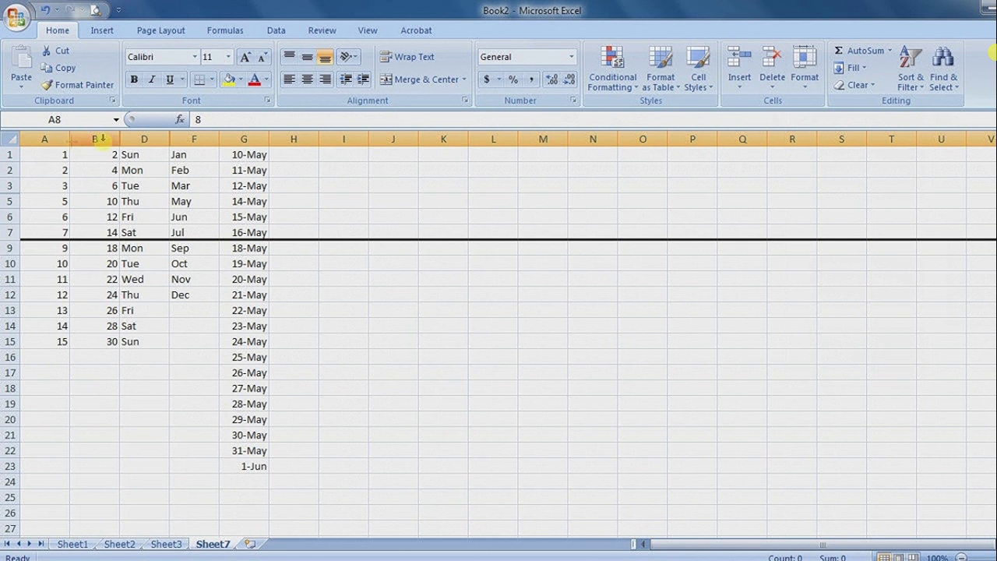
# Unhide column C from a selection of columns B through D
pyautogui.moveTo(95, 140); pyautogui.dragTo(134, 148)
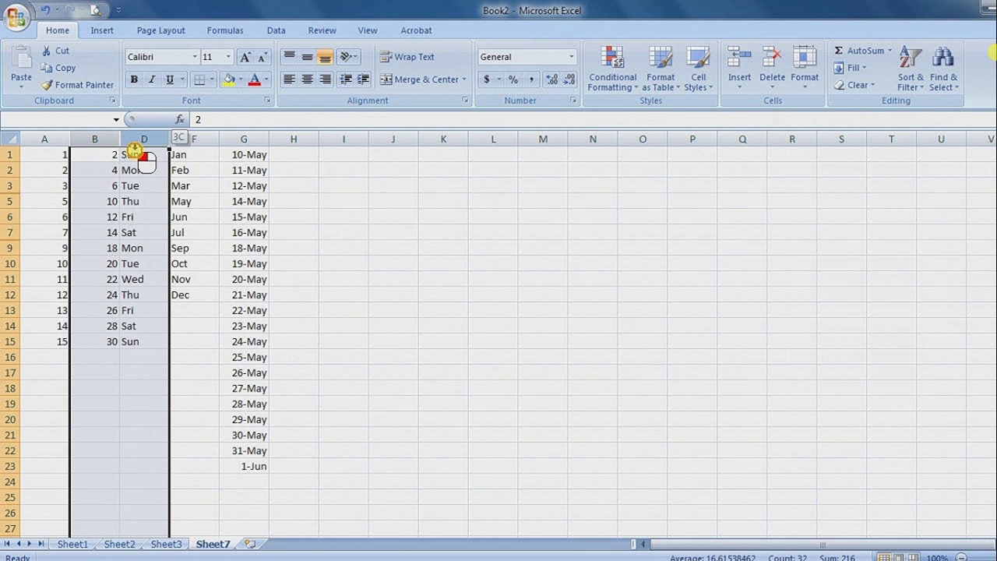
pyautogui.moveTo(133, 148); pyautogui.dragTo(133, 148)
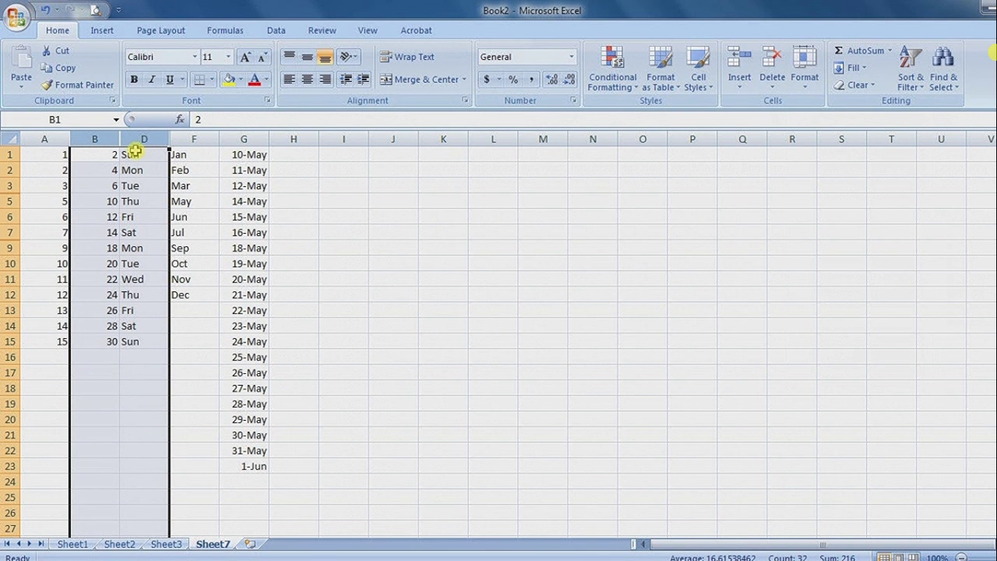
pyautogui.click(809, 77)
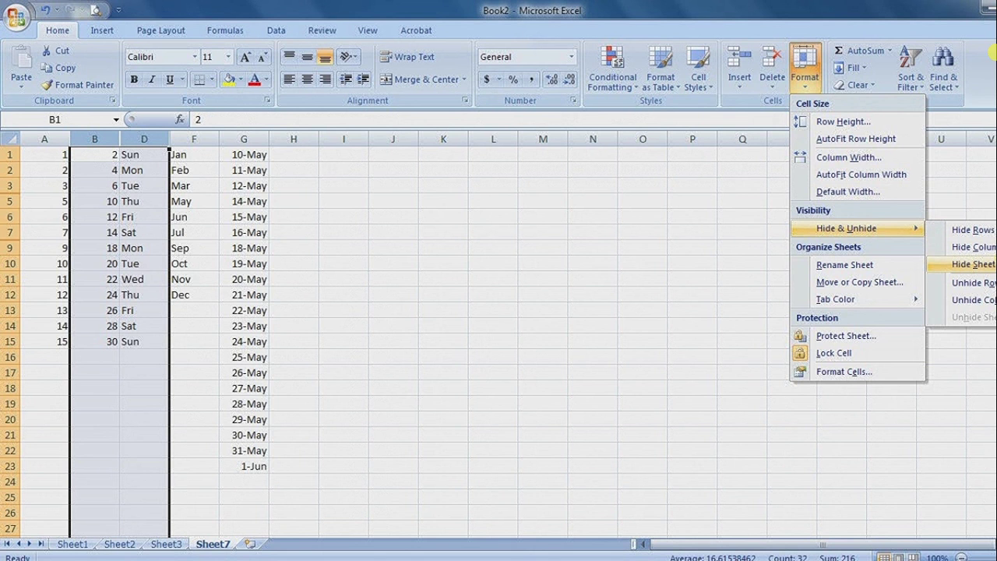
pyautogui.click(970, 300)
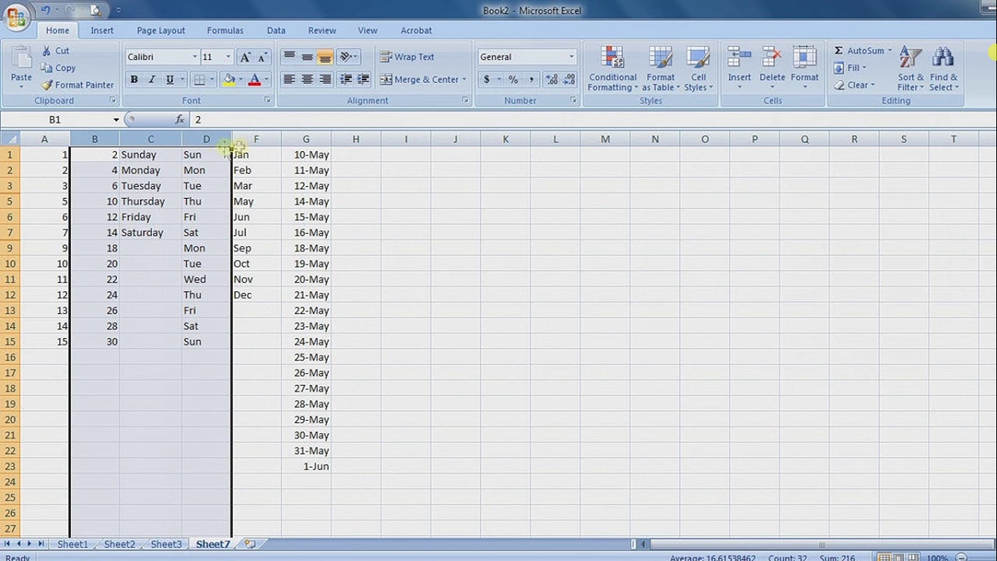
# Unhide the hidden column E from a selection of columns D through F
pyautogui.moveTo(210, 138); pyautogui.dragTo(246, 140)
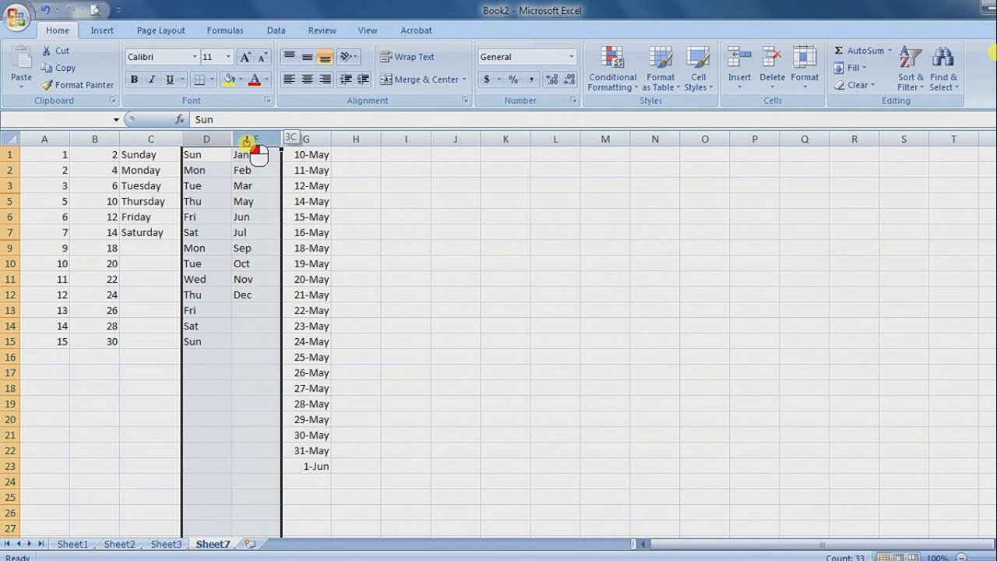
pyautogui.moveTo(246, 141); pyautogui.dragTo(256, 150)
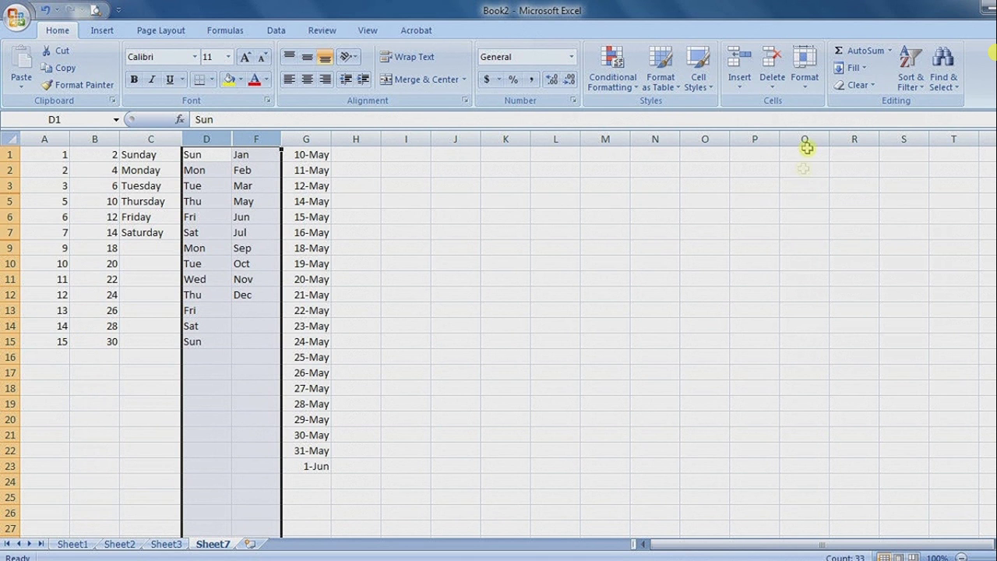
pyautogui.click(807, 87)
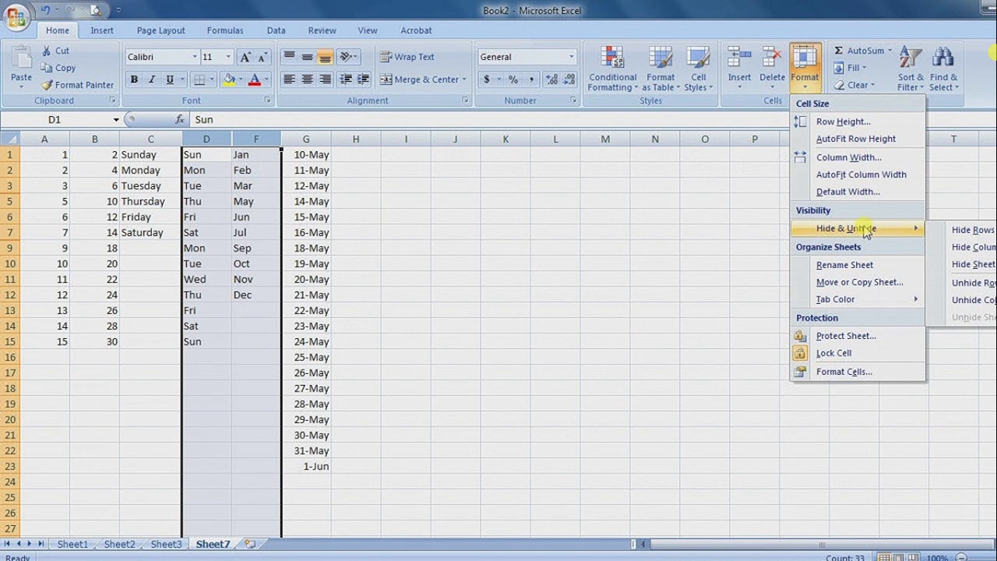
pyautogui.click(975, 300)
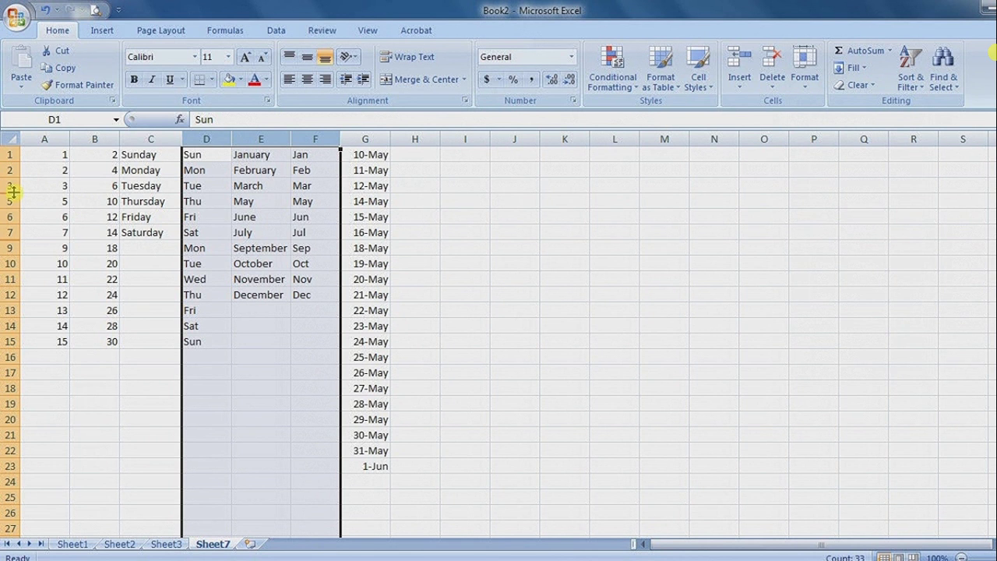
# Unhide row 4 from a rows 3–5 selection, undo the last change, and select cell B13
pyautogui.moveTo(10, 185); pyautogui.dragTo(11, 201)
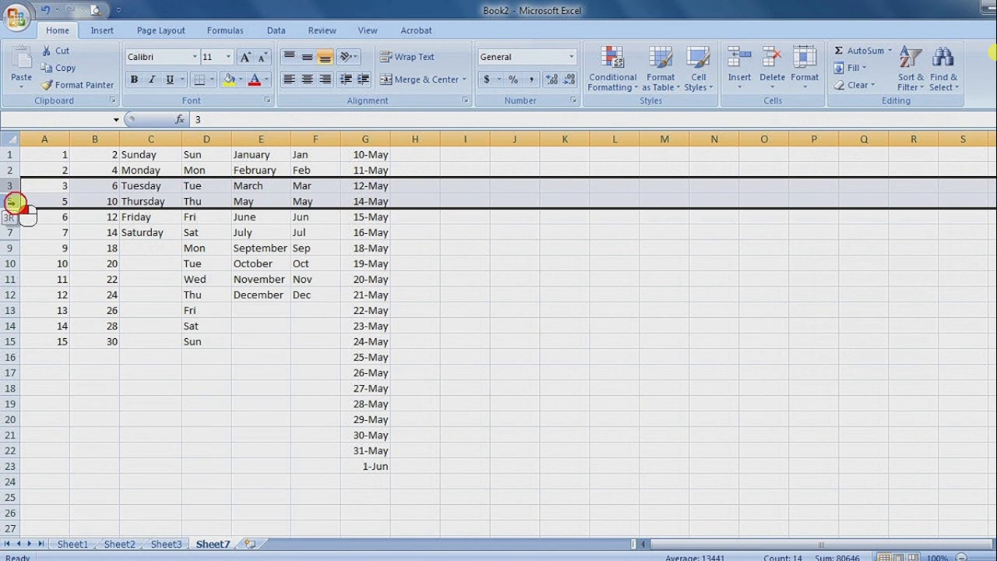
pyautogui.click(805, 86)
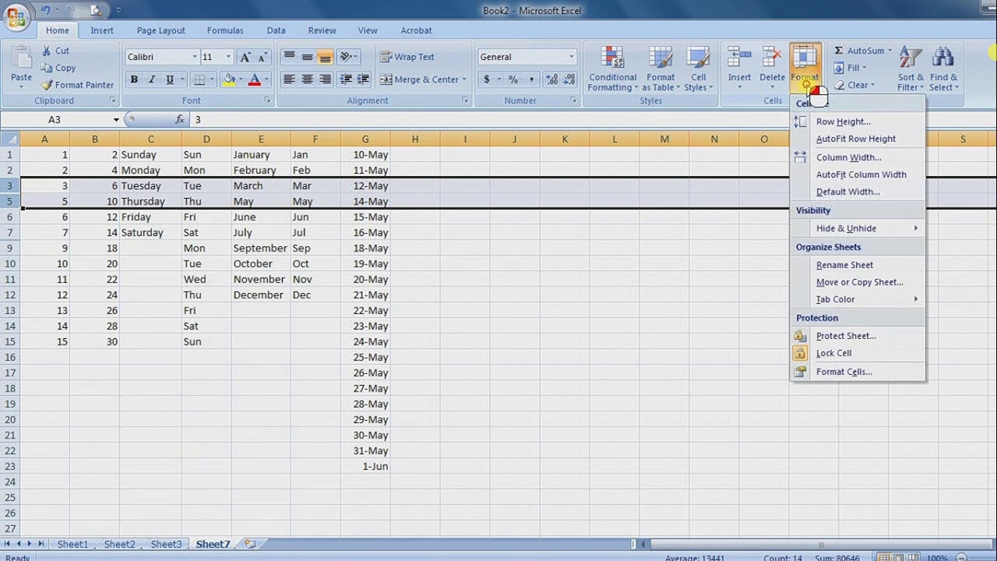
pyautogui.moveTo(857, 228)
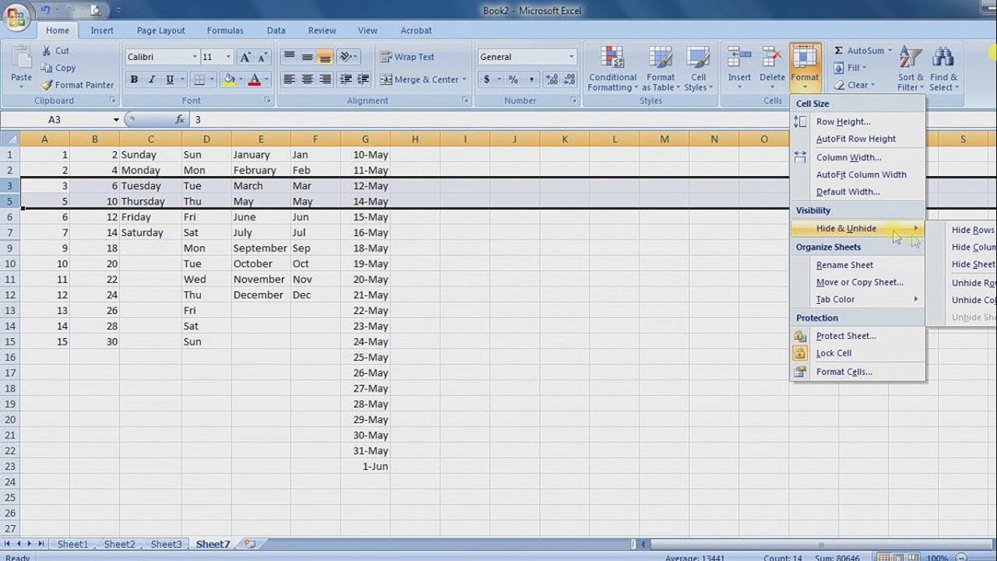
pyautogui.click(977, 282)
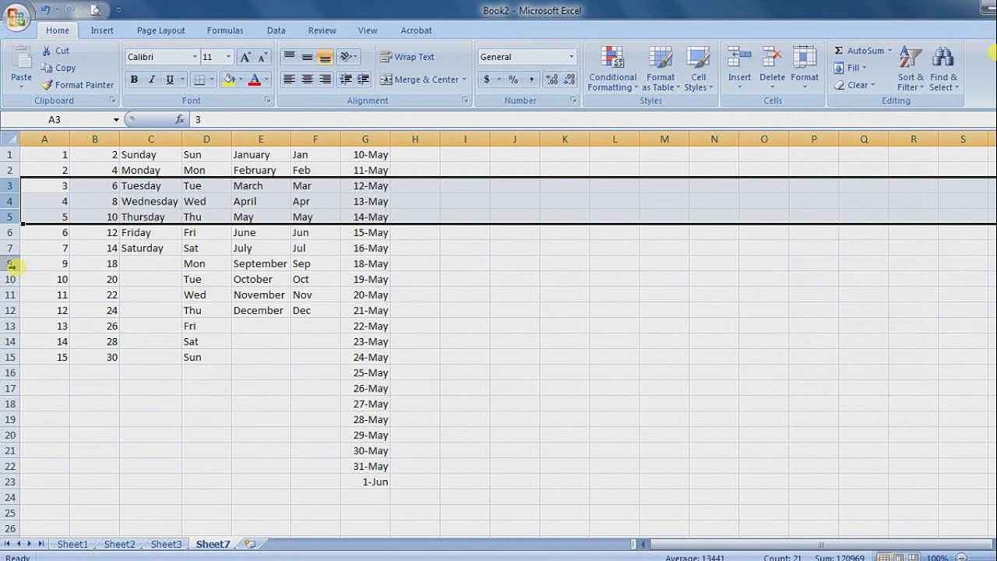
pyautogui.hotkey('ctrl', 'z')
pyautogui.click(90, 340)
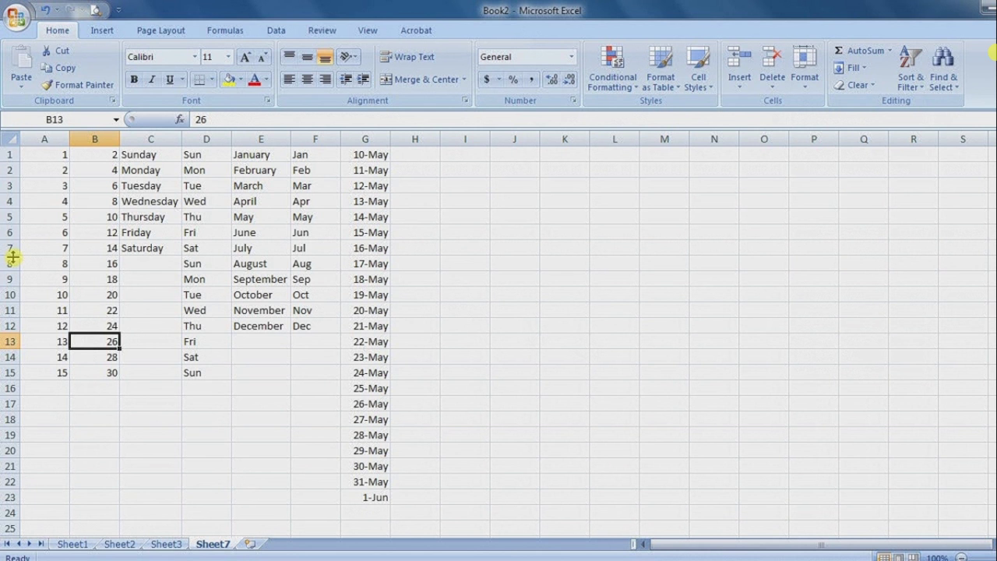
# Drag borders to collapse rows 2, 3, 6, 7 and columns C, D, F to zero size
pyautogui.moveTo(12, 253); pyautogui.dragTo(20, 224)
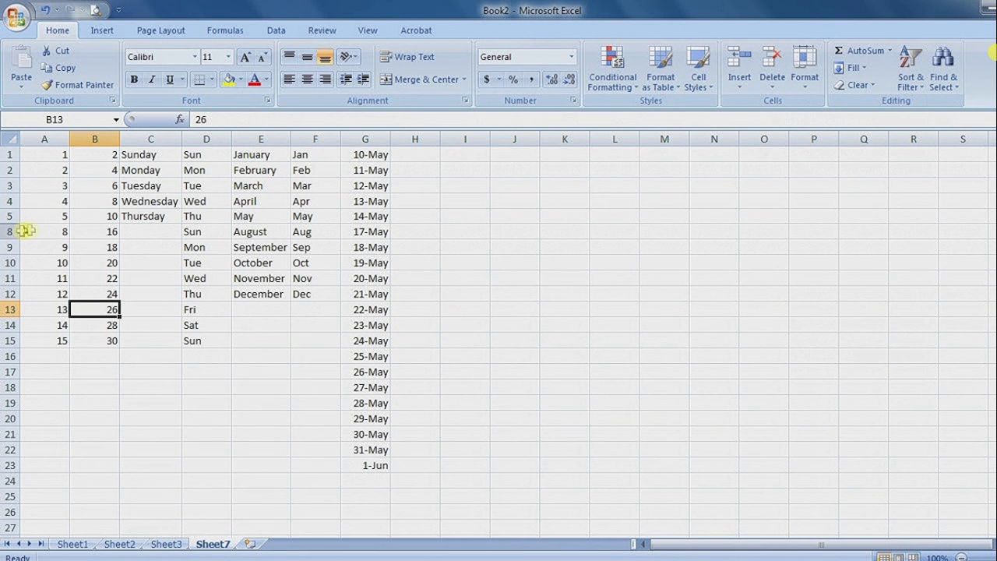
pyautogui.moveTo(14, 193); pyautogui.dragTo(22, 162)
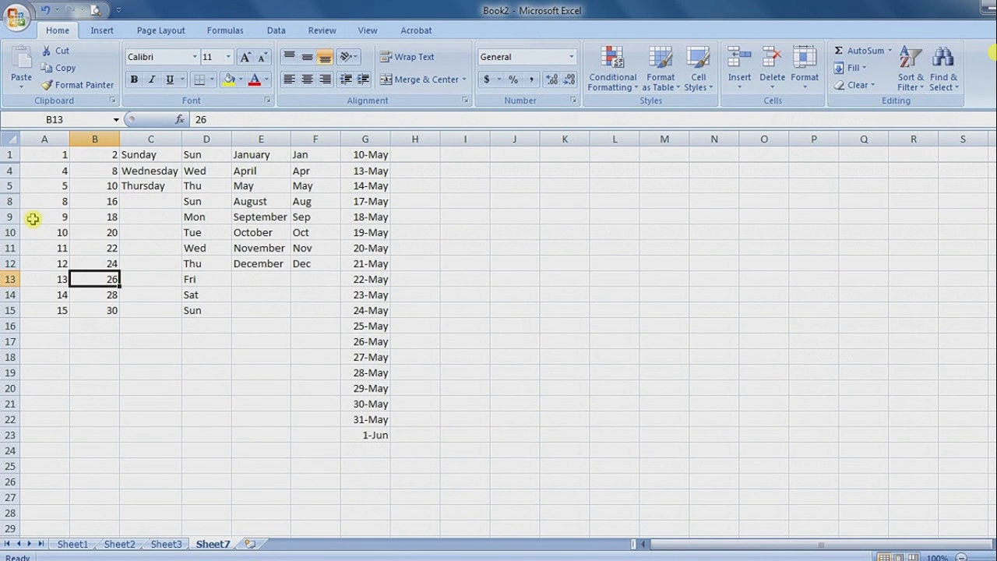
pyautogui.moveTo(182, 139)
pyautogui.mouseDown()
pyautogui.moveTo(225, 142)
pyautogui.moveTo(118, 146)
pyautogui.mouseUp()
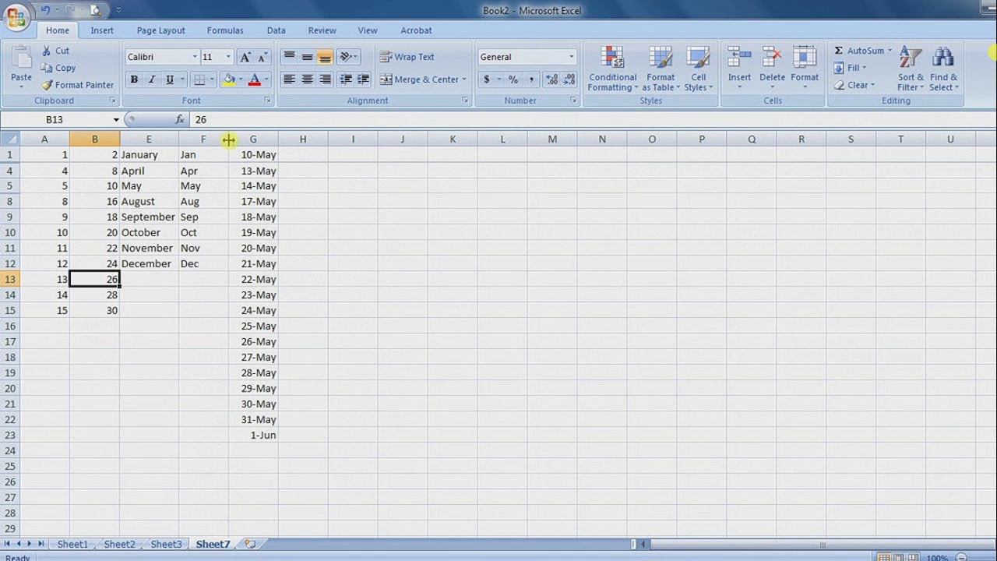
pyautogui.moveTo(228, 141); pyautogui.dragTo(171, 141)
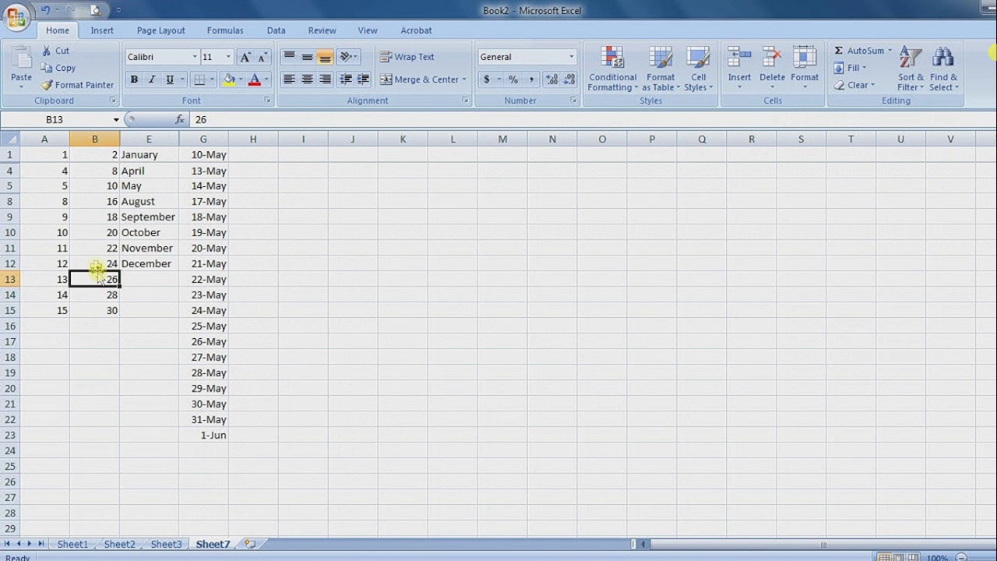
# Select the whole sheet and unhide every hidden column
pyautogui.click(14, 142)
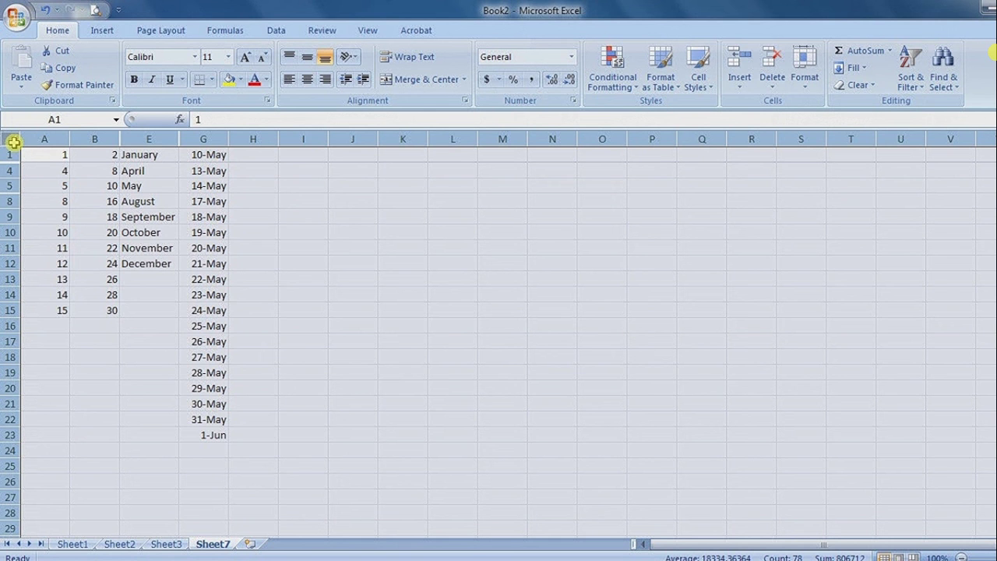
pyautogui.click(806, 89)
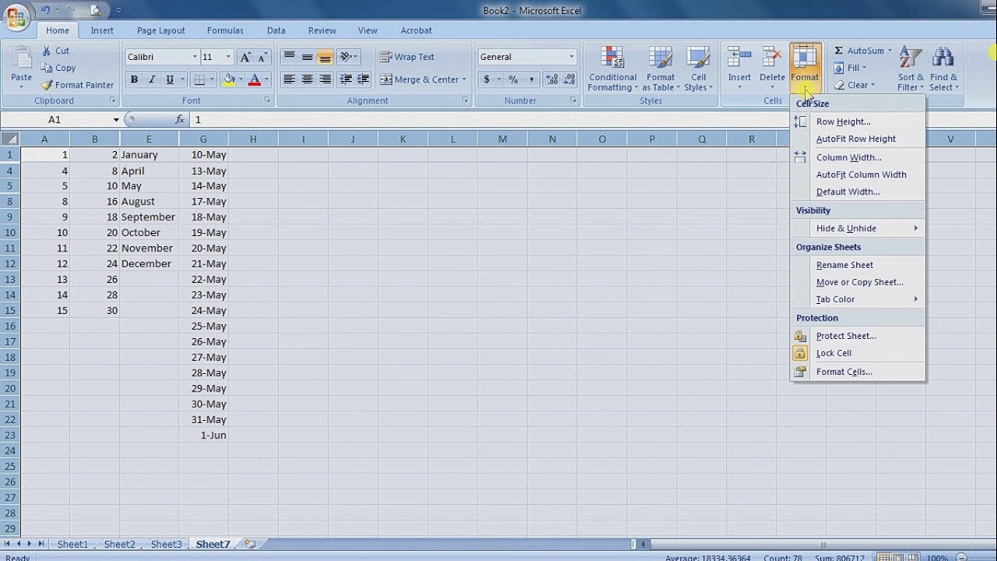
pyautogui.moveTo(865, 227)
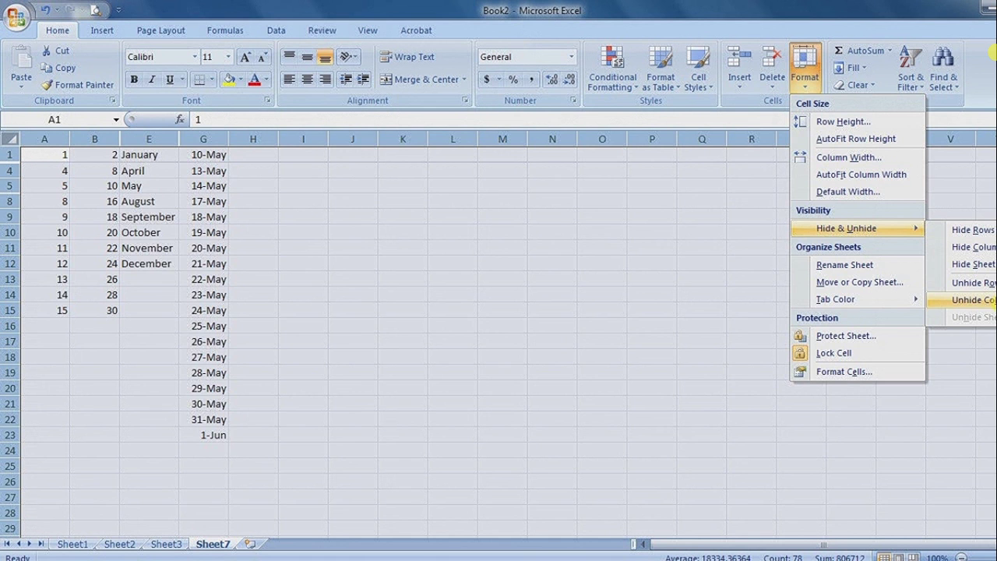
pyautogui.click(983, 301)
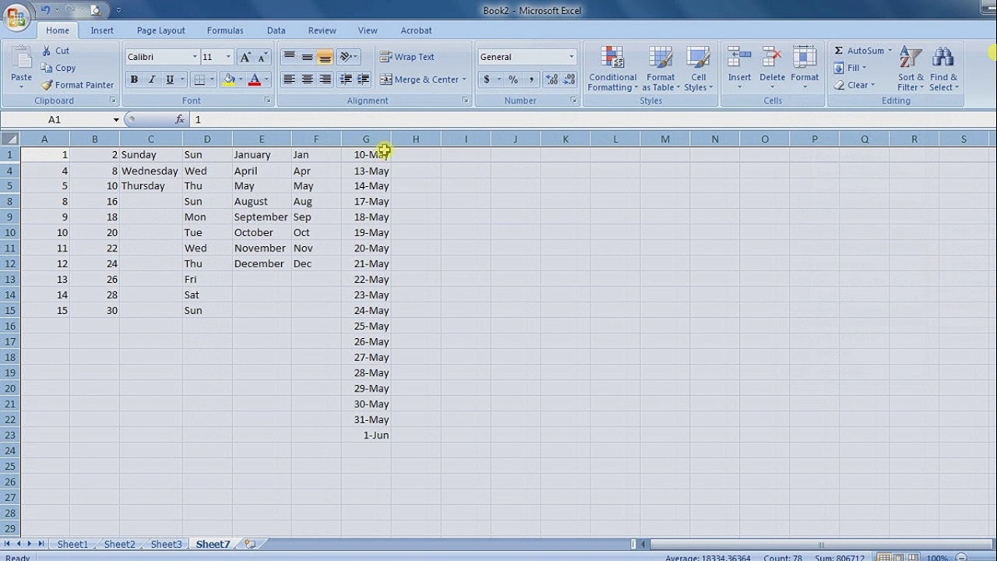
pyautogui.click(39, 218)
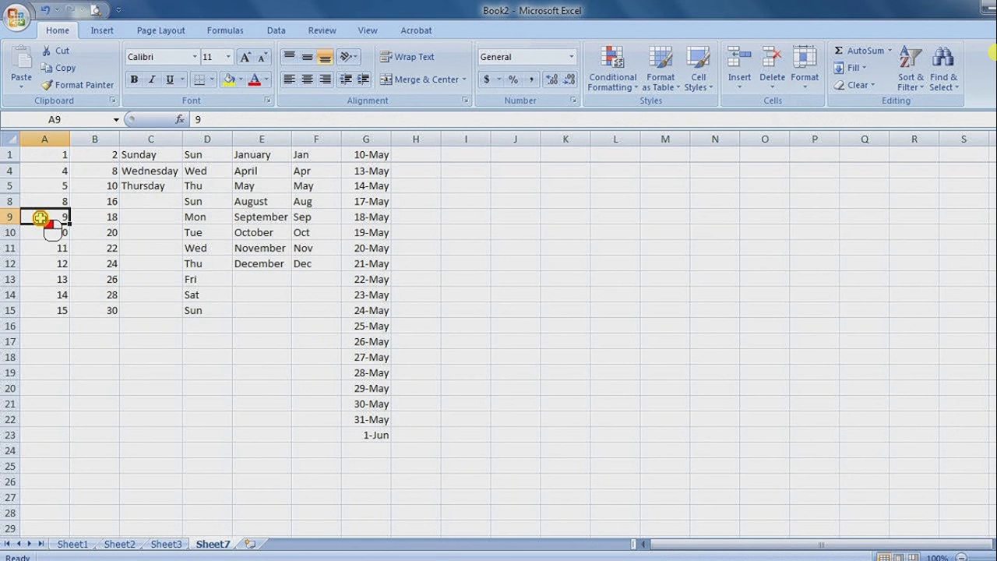
# Select the whole sheet again and unhide every hidden row
pyautogui.click(16, 139)
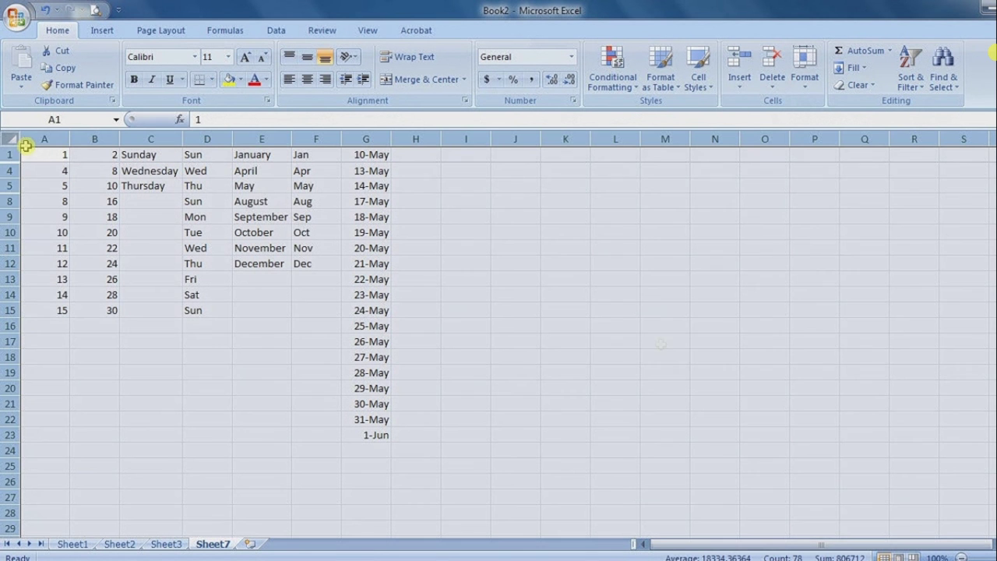
pyautogui.click(813, 92)
pyautogui.moveTo(856, 235)
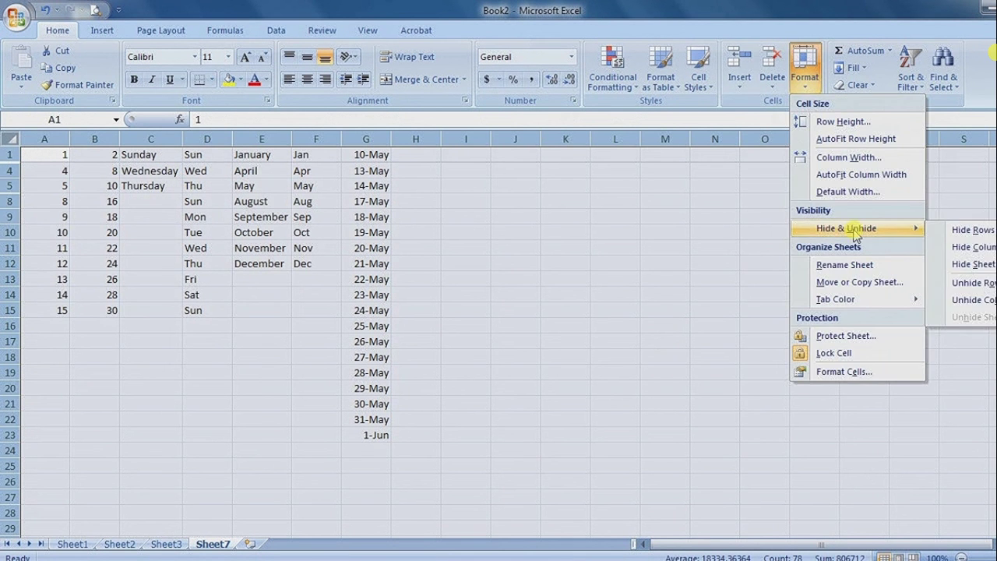
pyautogui.click(990, 287)
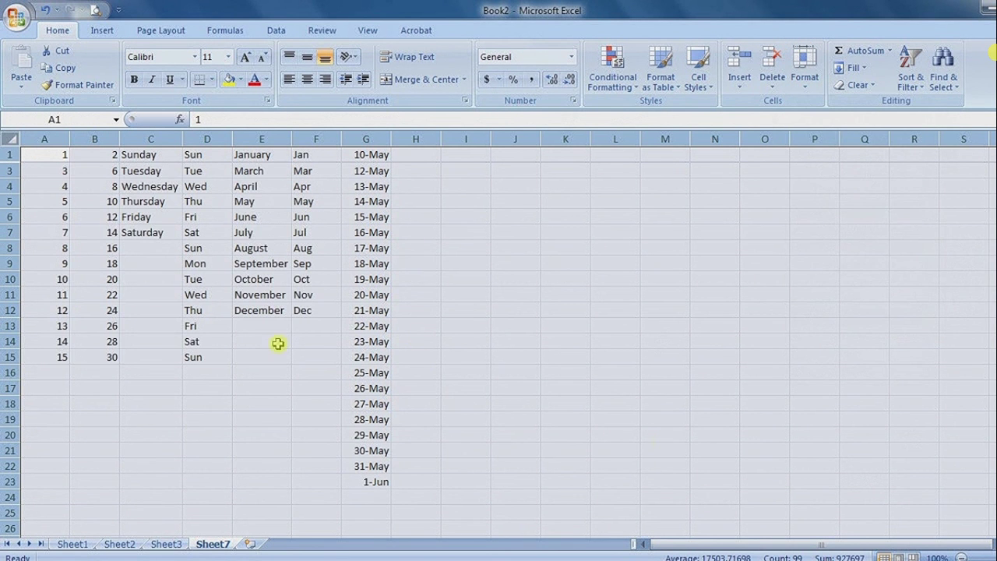
pyautogui.moveTo(380, 497)
pyautogui.mouseDown()
pyautogui.moveTo(78, 181)
pyautogui.moveTo(260, 407)
pyautogui.mouseUp()
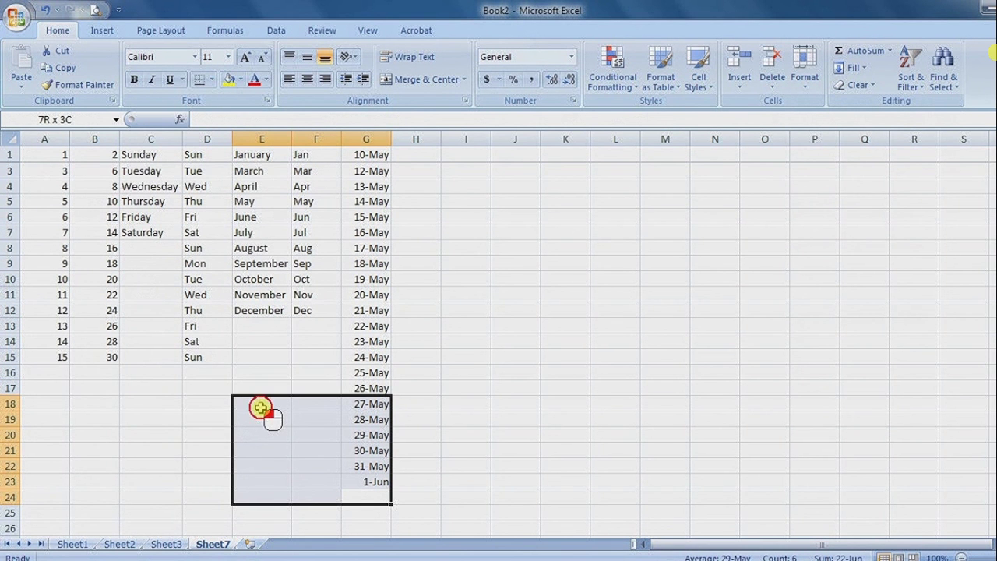
pyautogui.click(173, 391)
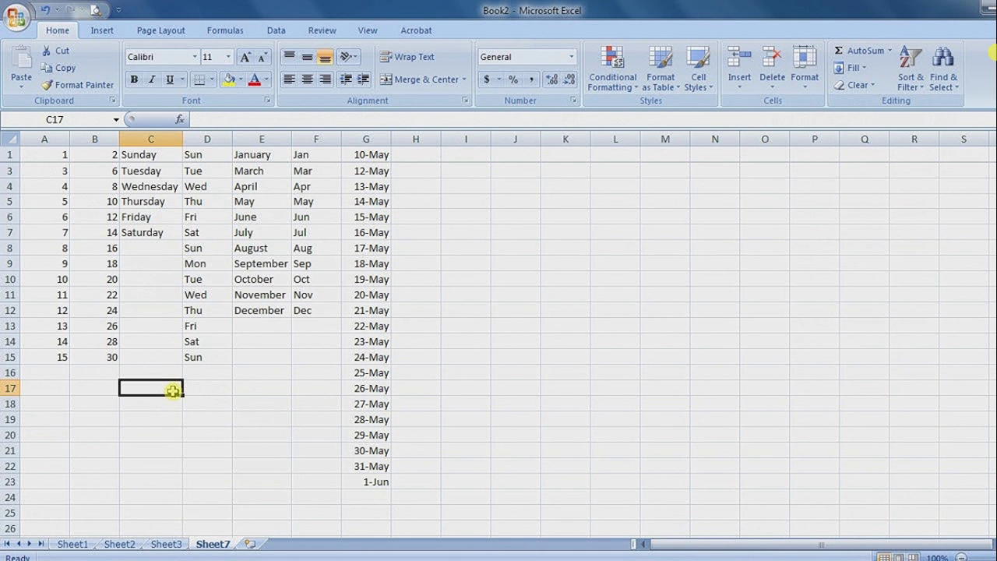
# Hide Sheet1 from its sheet tab's right-click menu
pyautogui.click(172, 544)
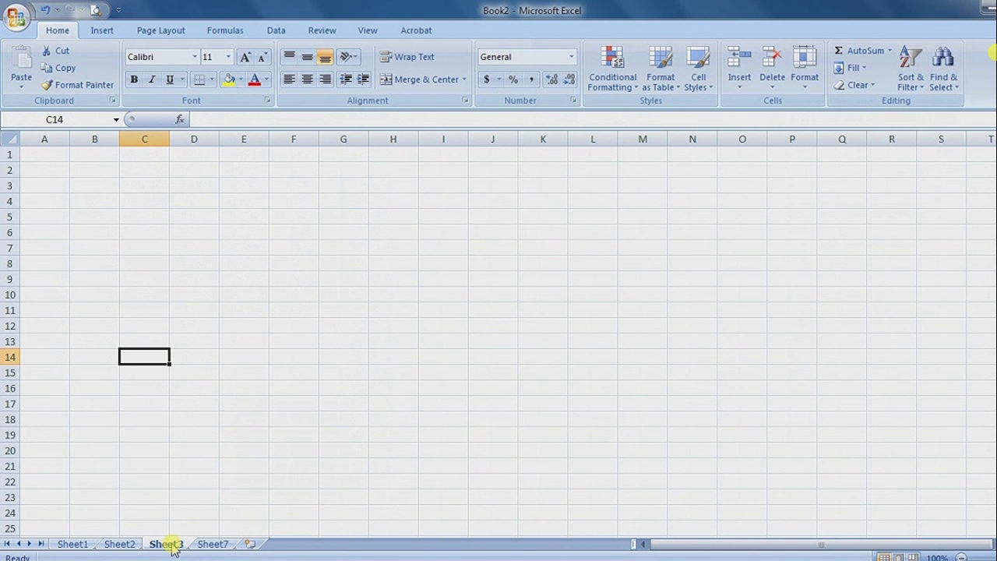
pyautogui.click(70, 543)
pyautogui.click(160, 436)
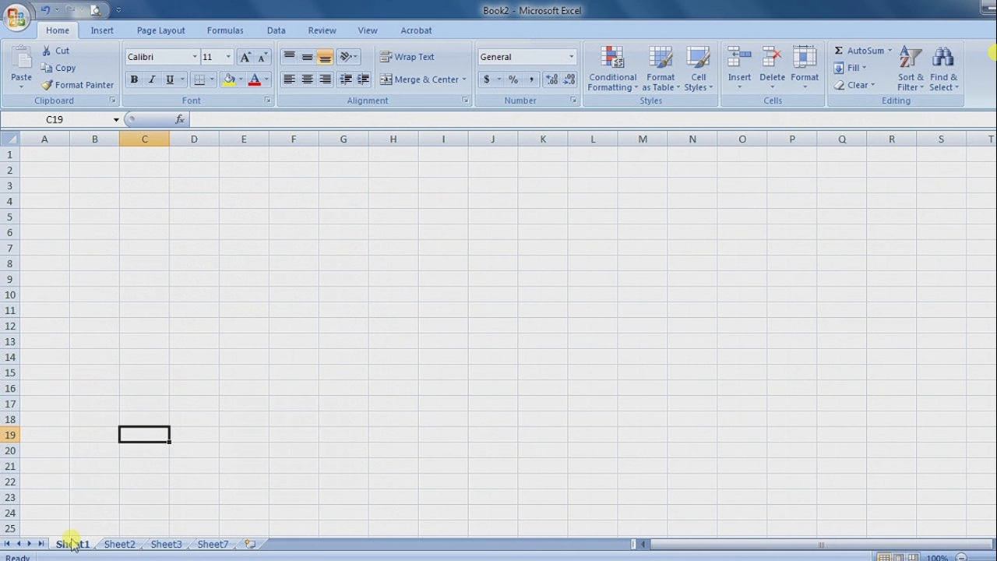
pyautogui.rightClick(71, 544)
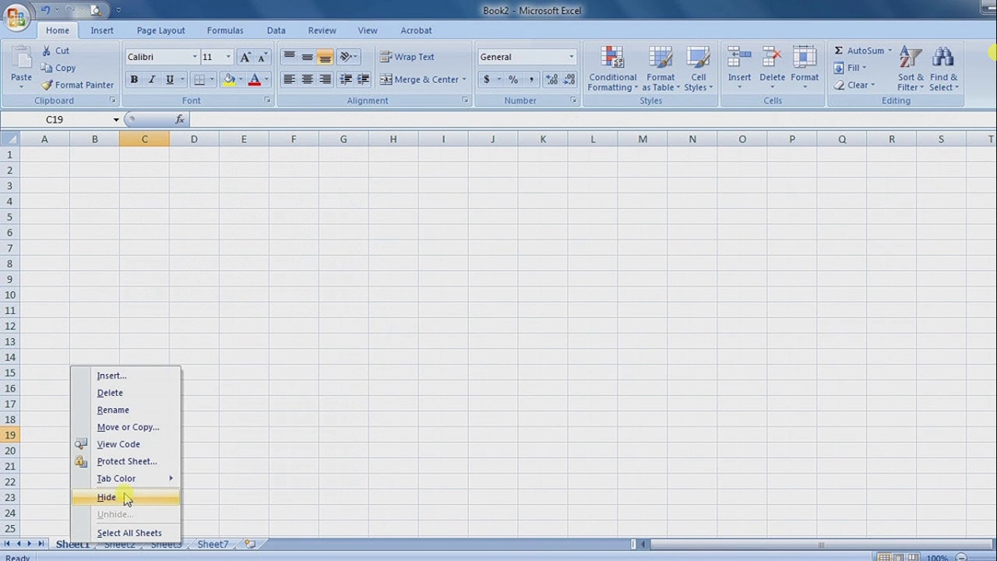
pyautogui.click(127, 499)
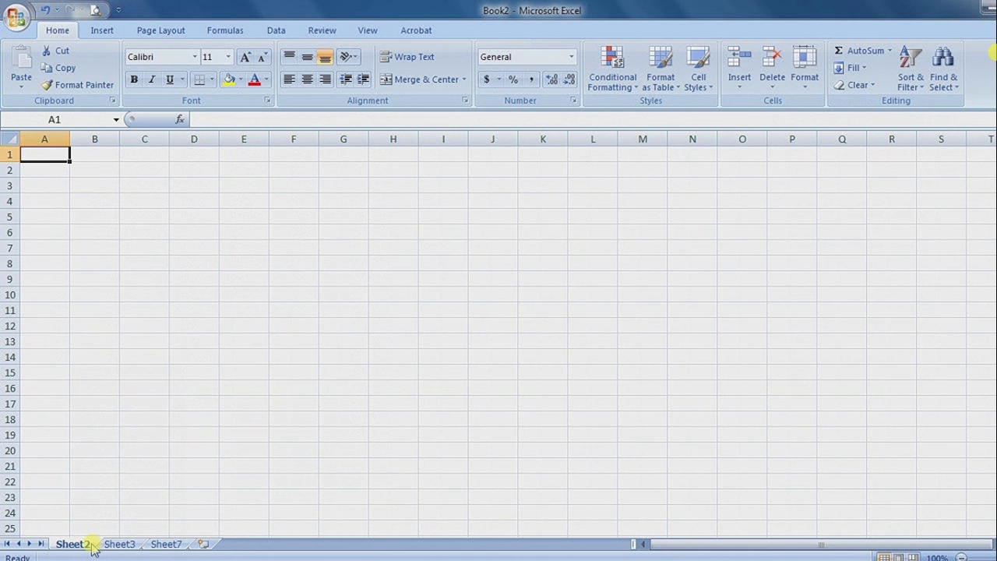
# Hide the other extra sheets, including Sheet3, from their tab menus
pyautogui.click(124, 544)
pyautogui.click(73, 544)
pyautogui.rightClick(86, 545)
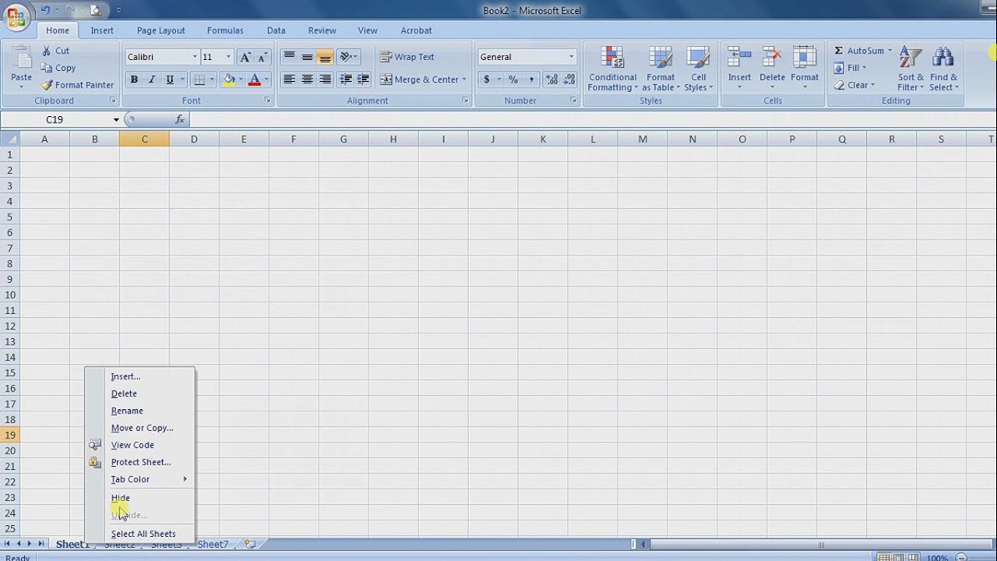
pyautogui.click(120, 499)
pyautogui.rightClick(119, 543)
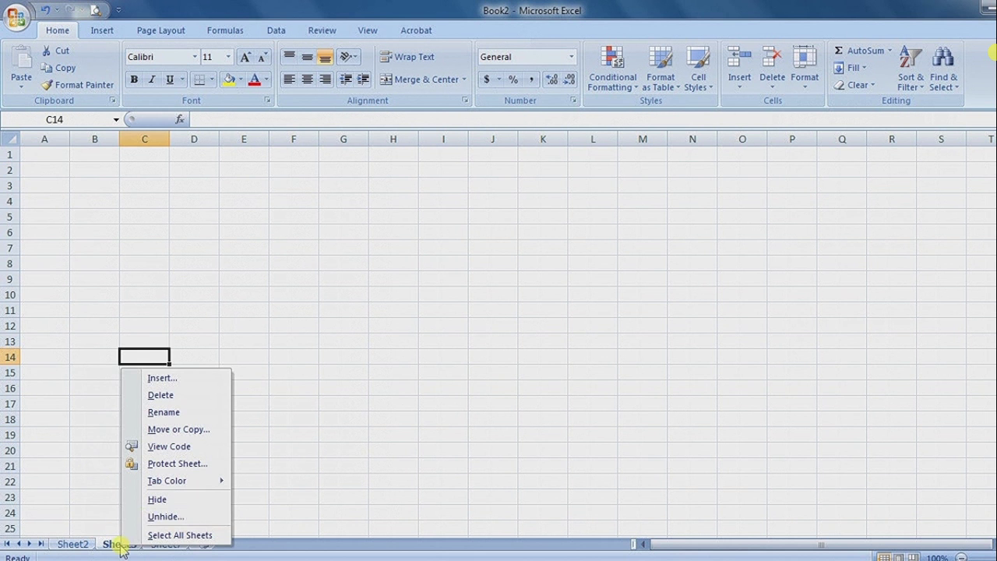
pyautogui.click(156, 499)
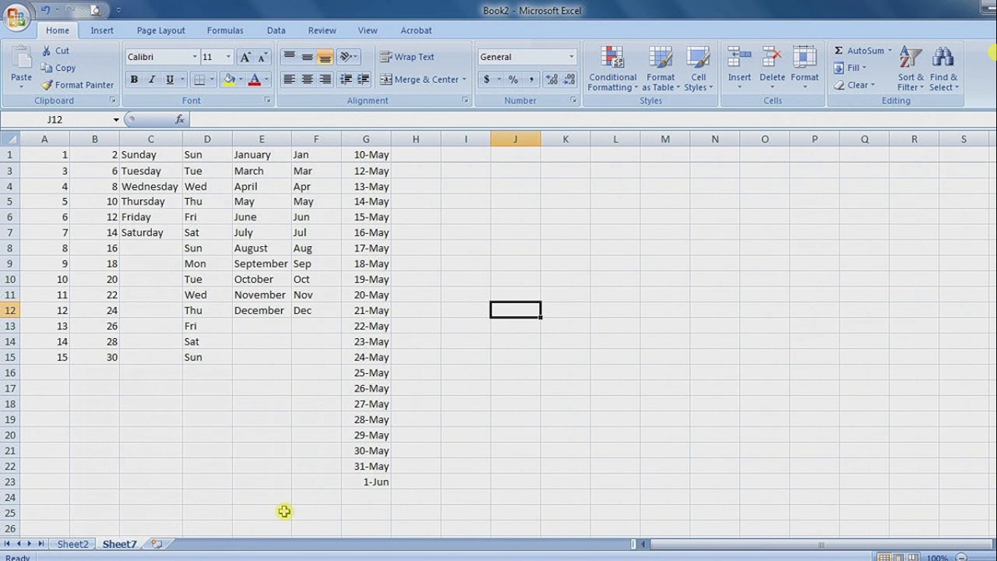
# Hide Sheet2 so Sheet7 remains the only visible worksheet
pyautogui.rightClick(73, 540)
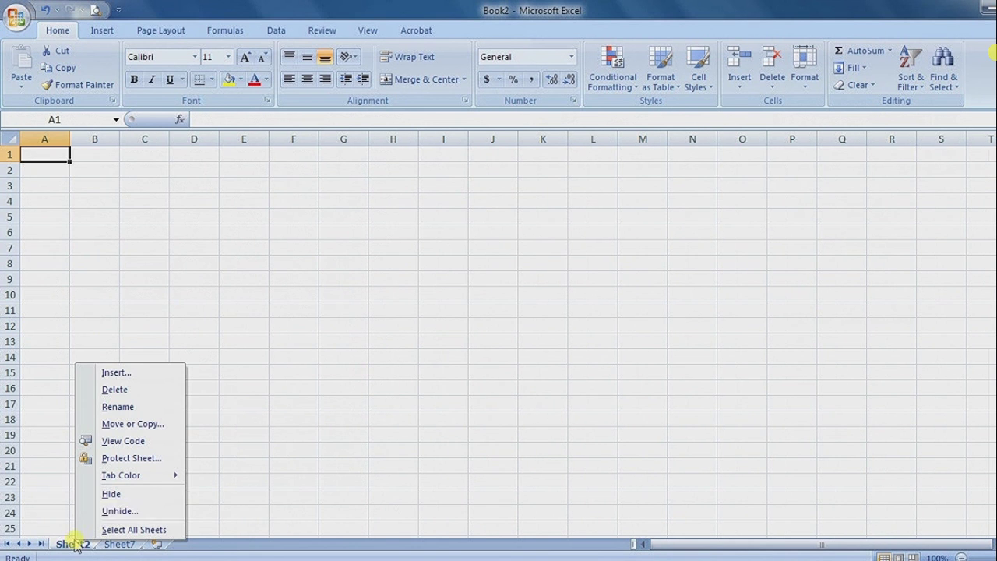
pyautogui.click(107, 494)
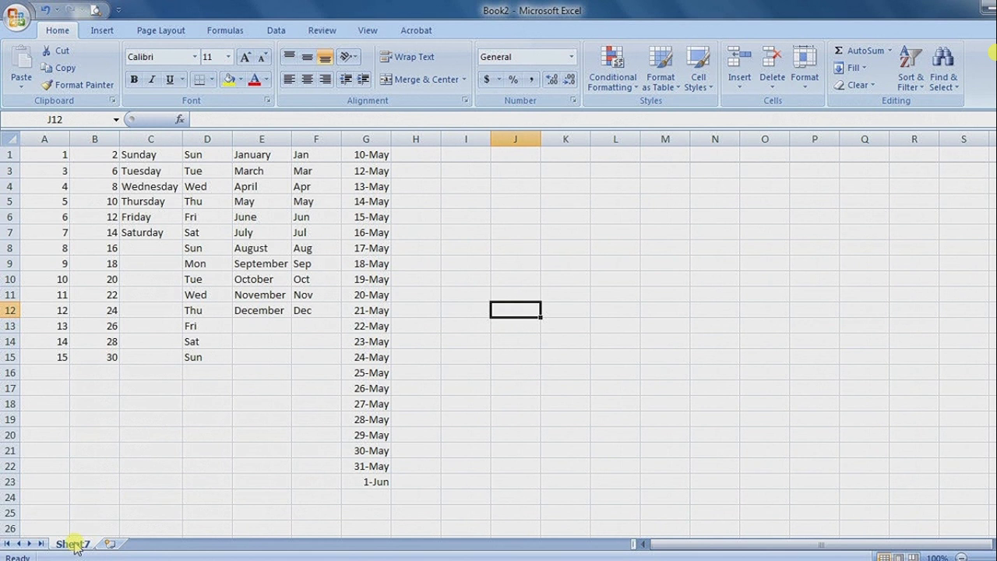
pyautogui.rightClick(76, 546)
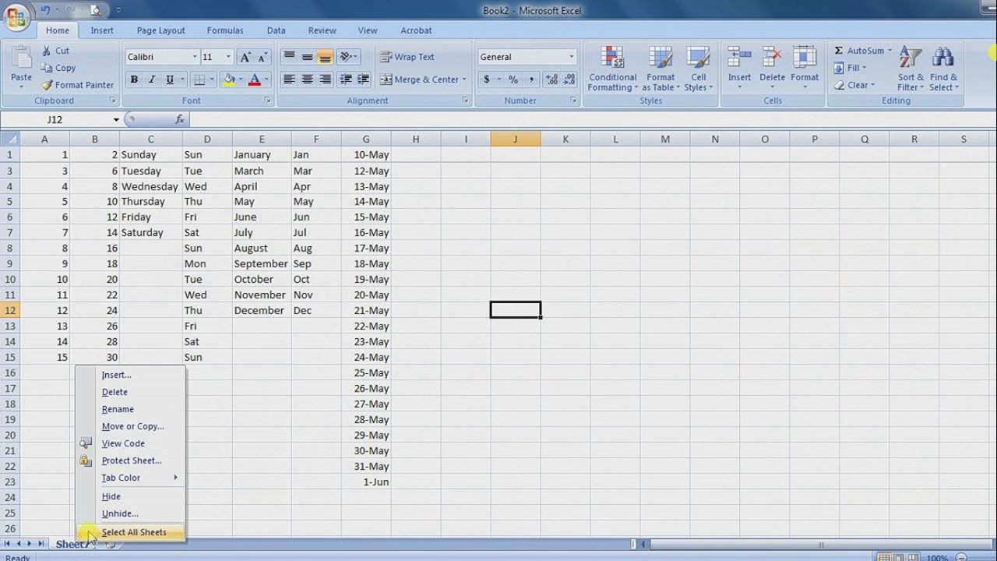
# Unhide Sheet1, Sheet2 and Sheet3 one after another through the Unhide list
pyautogui.click(120, 513)
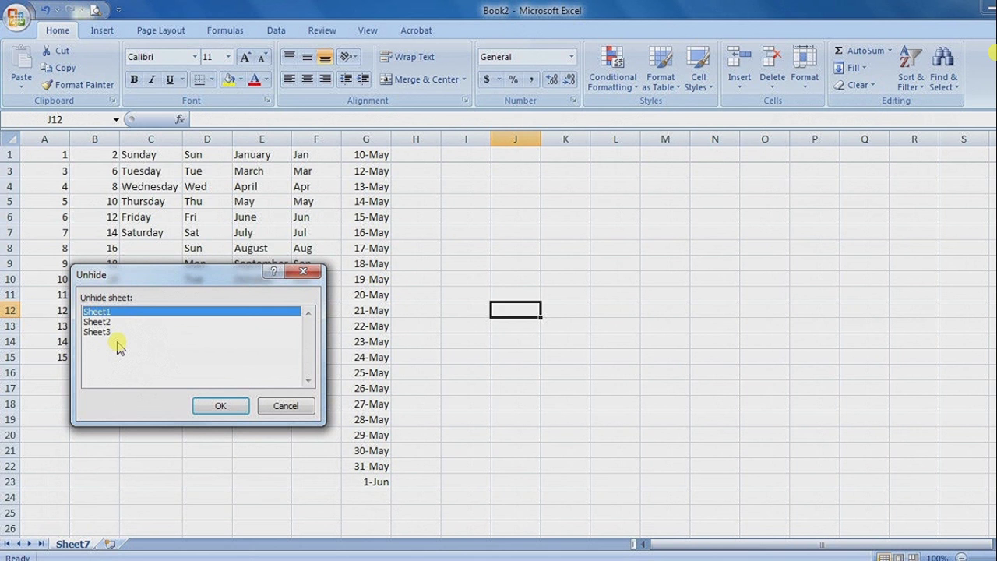
pyautogui.click(116, 331)
pyautogui.click(107, 311)
pyautogui.click(234, 411)
pyautogui.rightClick(86, 543)
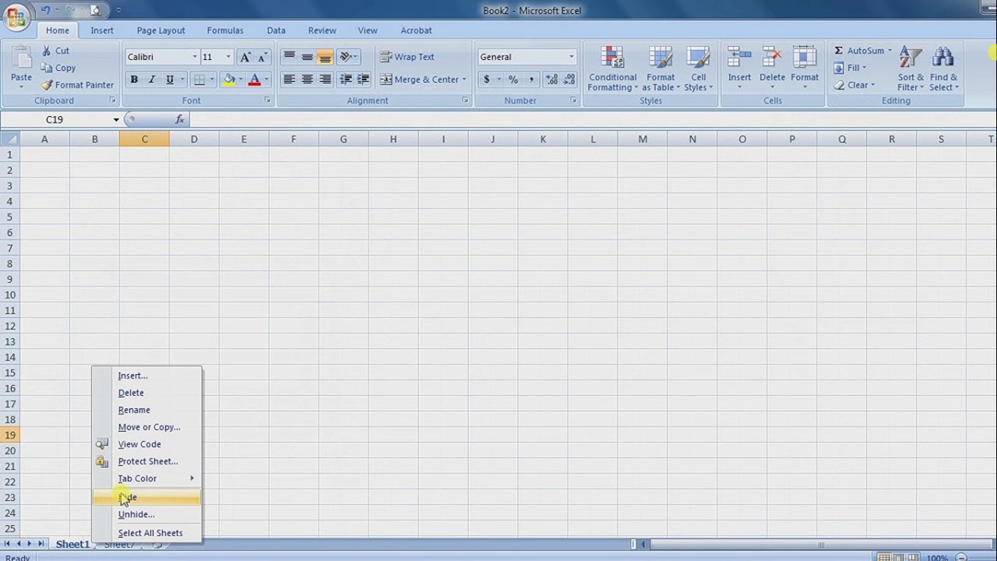
pyautogui.click(132, 514)
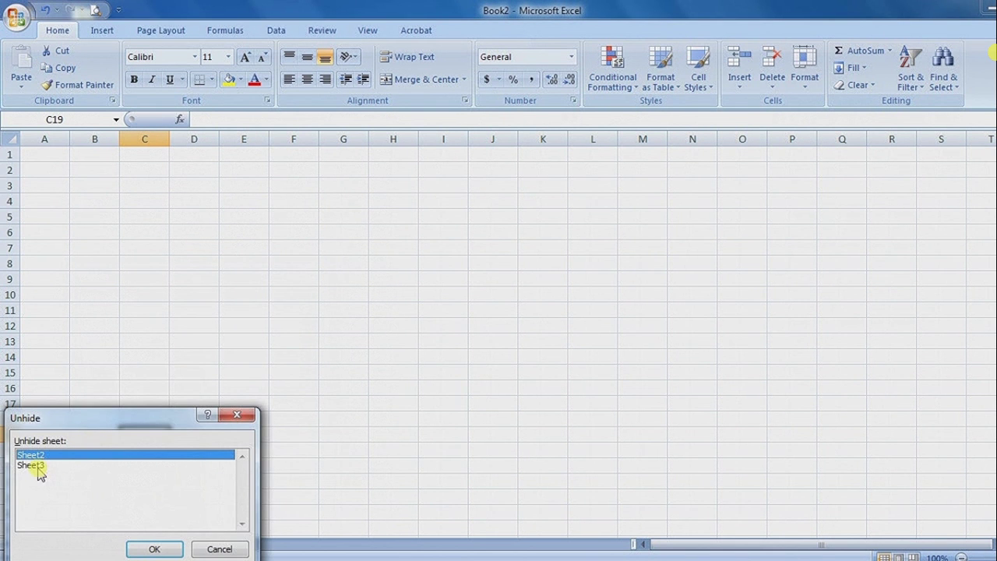
pyautogui.click(151, 547)
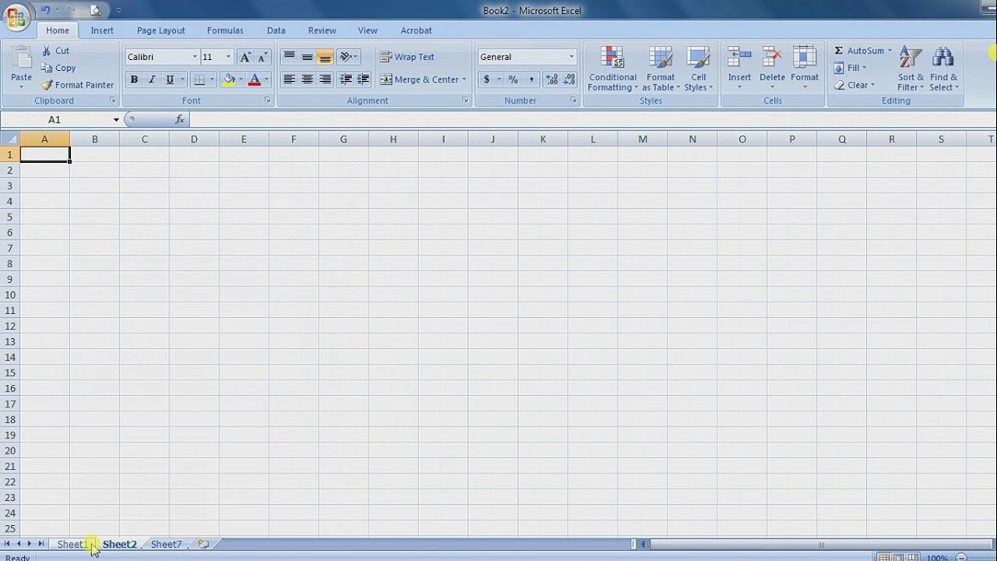
pyautogui.rightClick(96, 544)
pyautogui.click(117, 514)
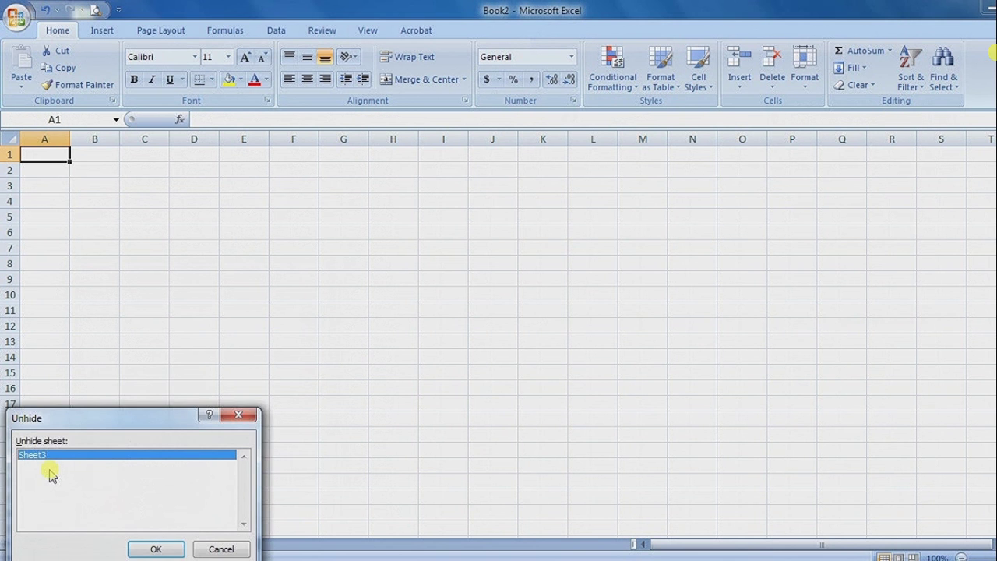
pyautogui.click(151, 547)
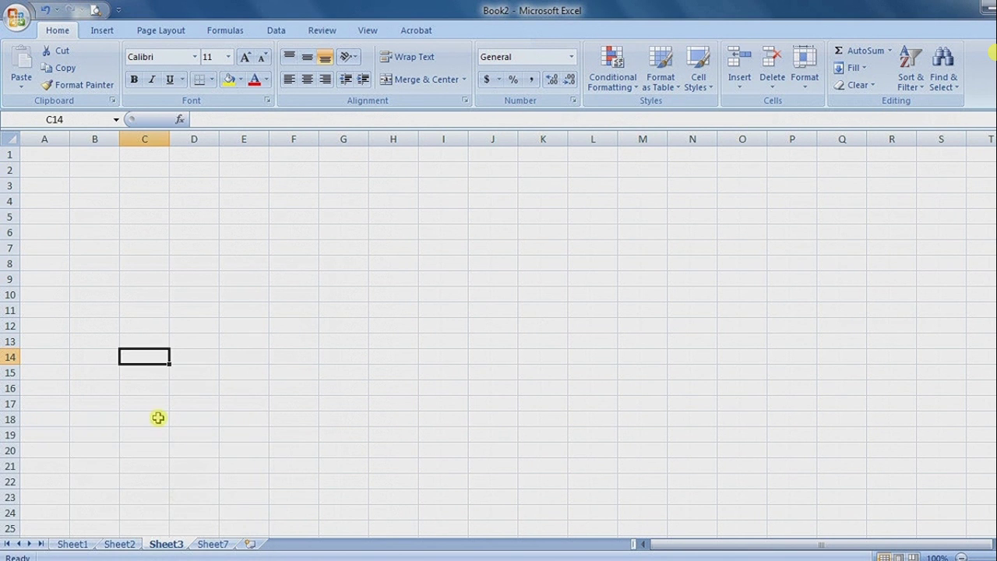
# Check the restored sheets by switching between Sheet3, Sheet2 and Sheet1
pyautogui.click(194, 375)
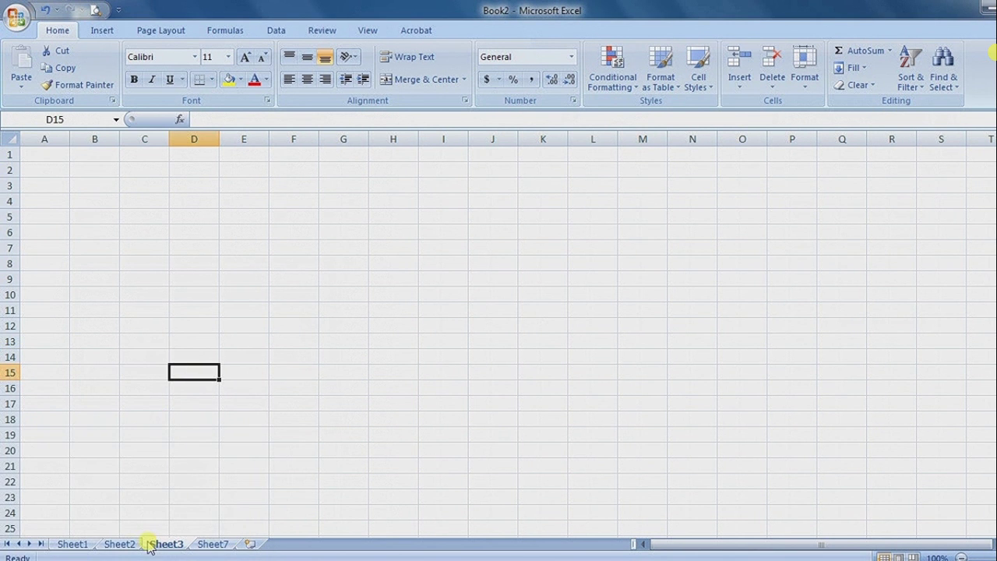
pyautogui.click(187, 548)
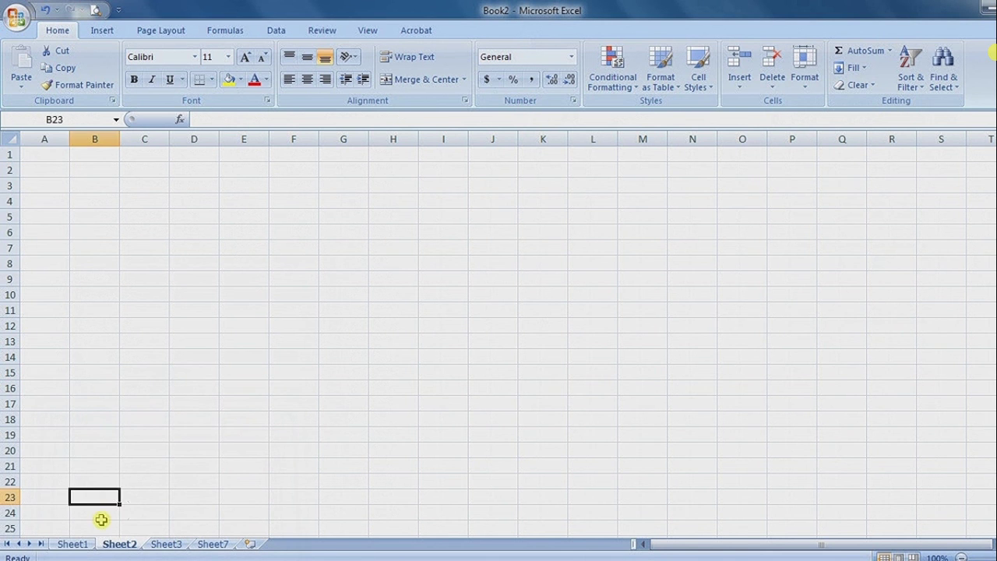
pyautogui.click(121, 544)
pyautogui.hotkey('ctrl', 'pageup')
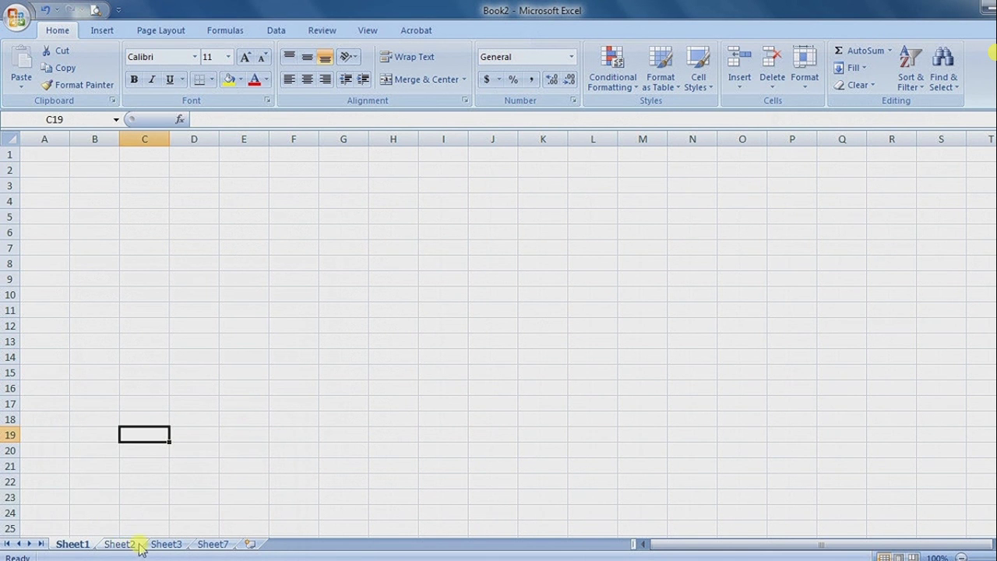
pyautogui.click(129, 545)
pyautogui.click(82, 543)
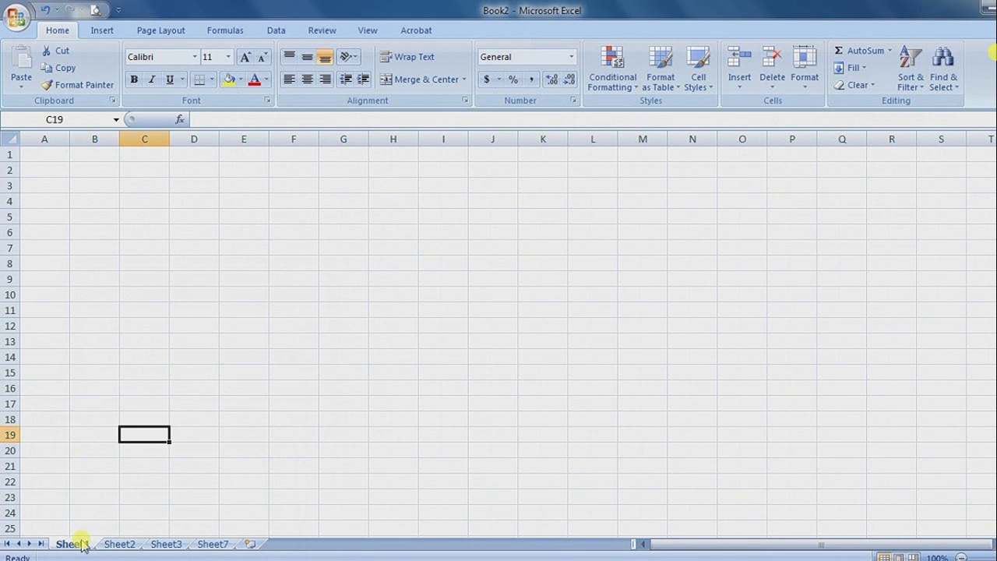
# Delete the worksheets Sheet1 and Sheet2
pyautogui.rightClick(81, 543)
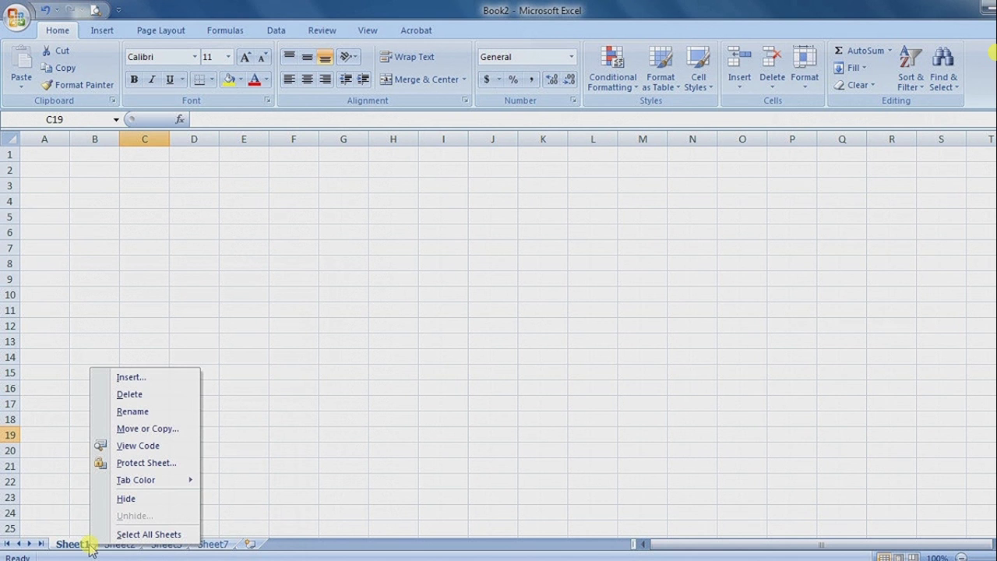
pyautogui.click(144, 394)
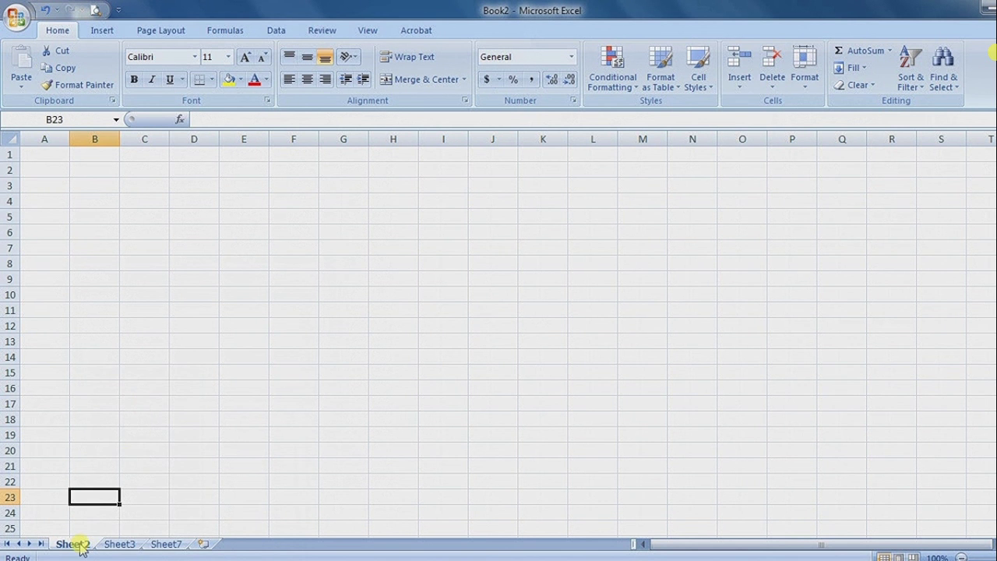
pyautogui.rightClick(81, 545)
pyautogui.click(123, 393)
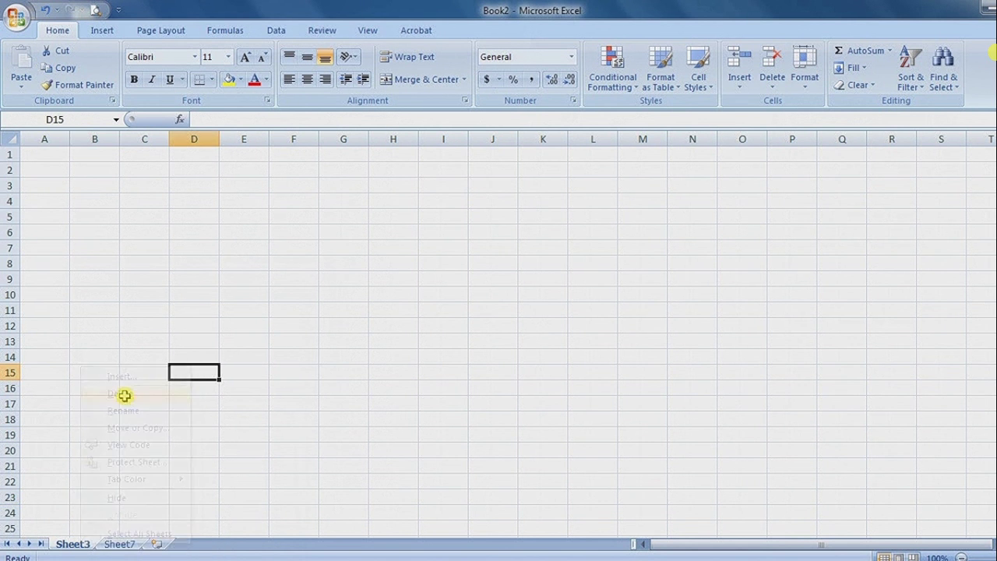
# Rename Sheet7, which holds the series data, to 'Data'
pyautogui.click(113, 544)
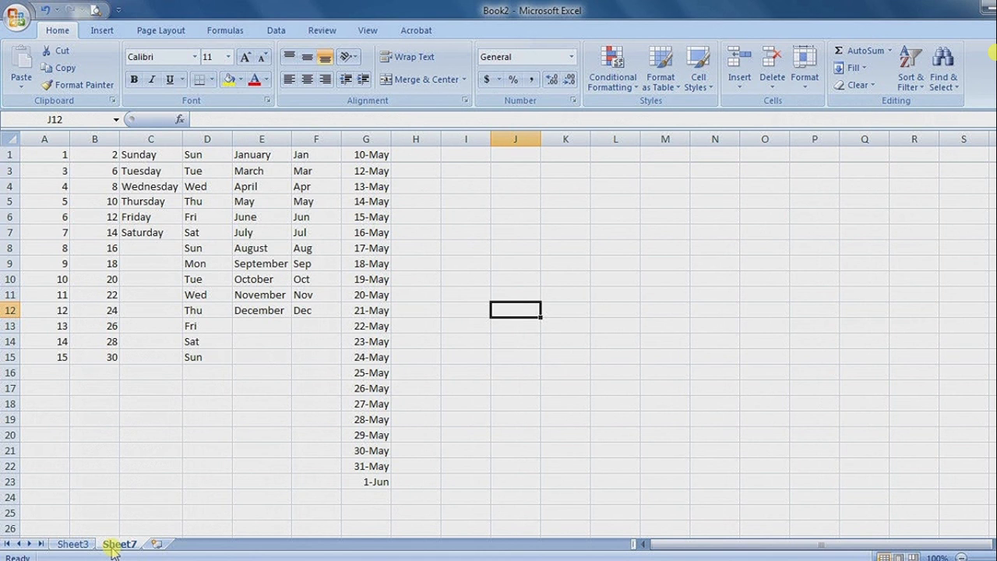
pyautogui.rightClick(113, 547)
pyautogui.click(163, 411)
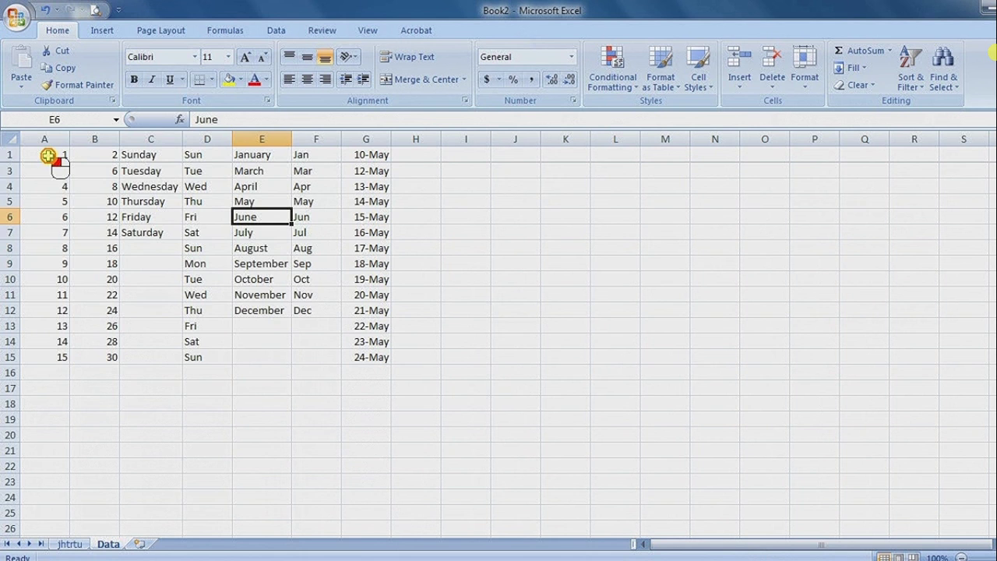
pyautogui.moveTo(49, 155)
pyautogui.mouseDown()
pyautogui.moveTo(172, 203)
pyautogui.moveTo(383, 344)
pyautogui.moveTo(385, 366)
pyautogui.mouseUp()
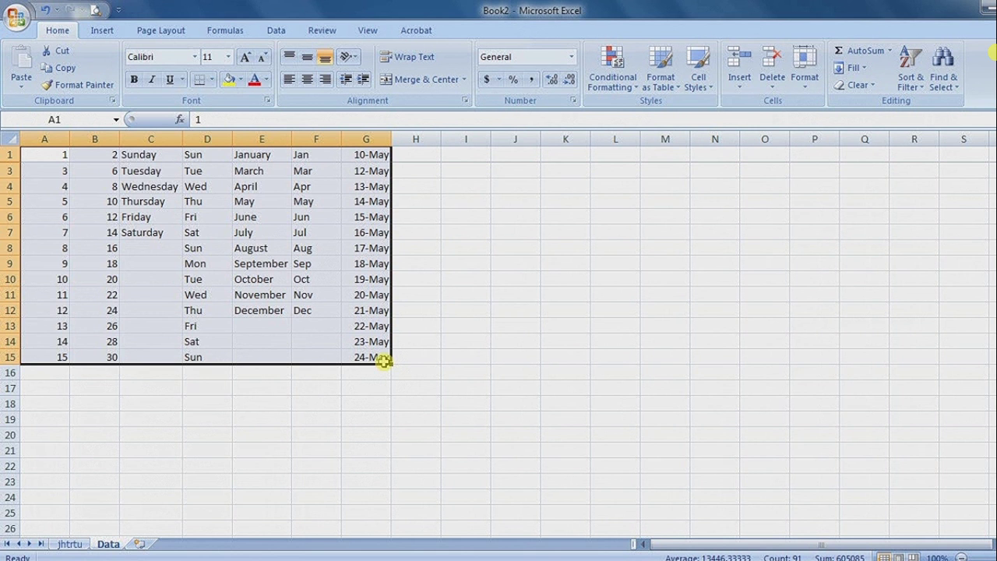
pyautogui.click(269, 262)
pyautogui.moveTo(54, 154)
pyautogui.mouseDown()
pyautogui.moveTo(288, 265)
pyautogui.moveTo(390, 359)
pyautogui.mouseUp()
pyautogui.click(134, 80)
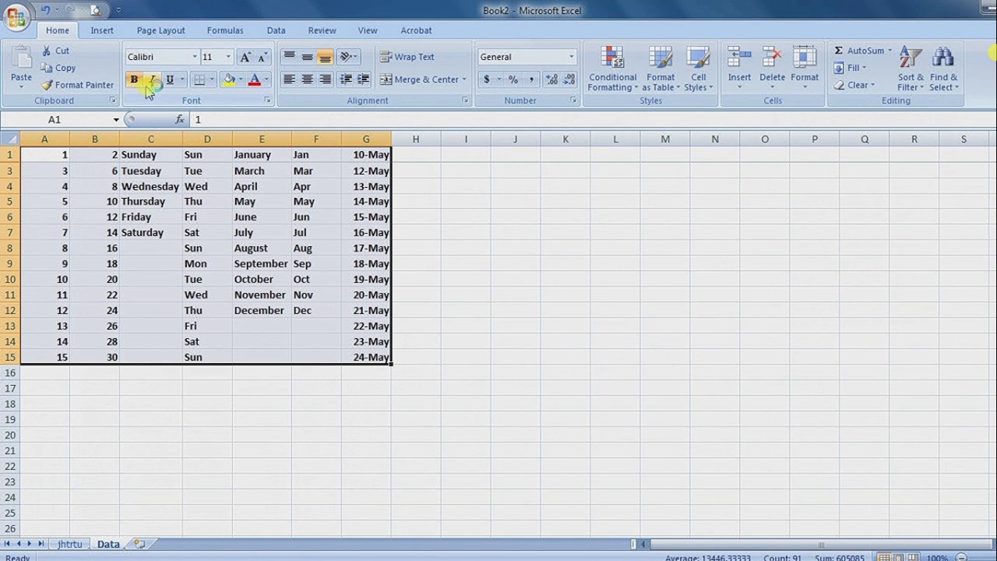
pyautogui.click(152, 79)
pyautogui.click(169, 79)
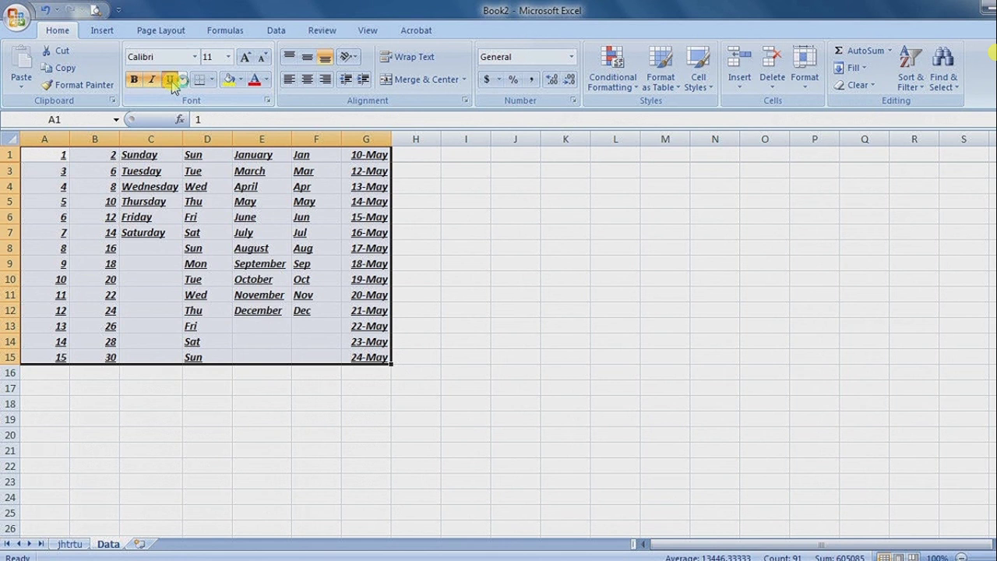
pyautogui.click(169, 80)
pyautogui.click(152, 80)
pyautogui.click(134, 79)
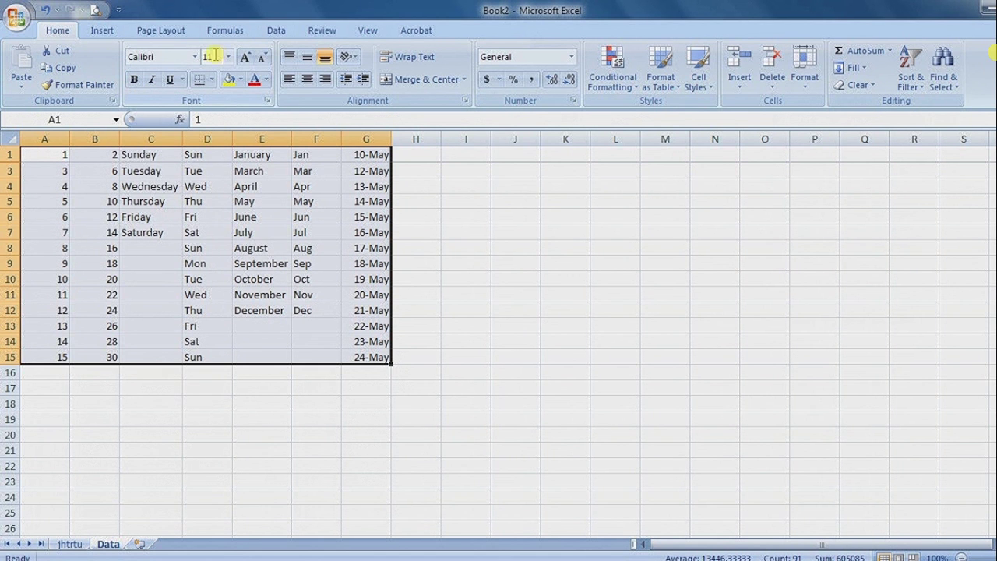
pyautogui.moveTo(58, 155)
pyautogui.mouseDown()
pyautogui.moveTo(362, 380)
pyautogui.moveTo(365, 372)
pyautogui.mouseUp()
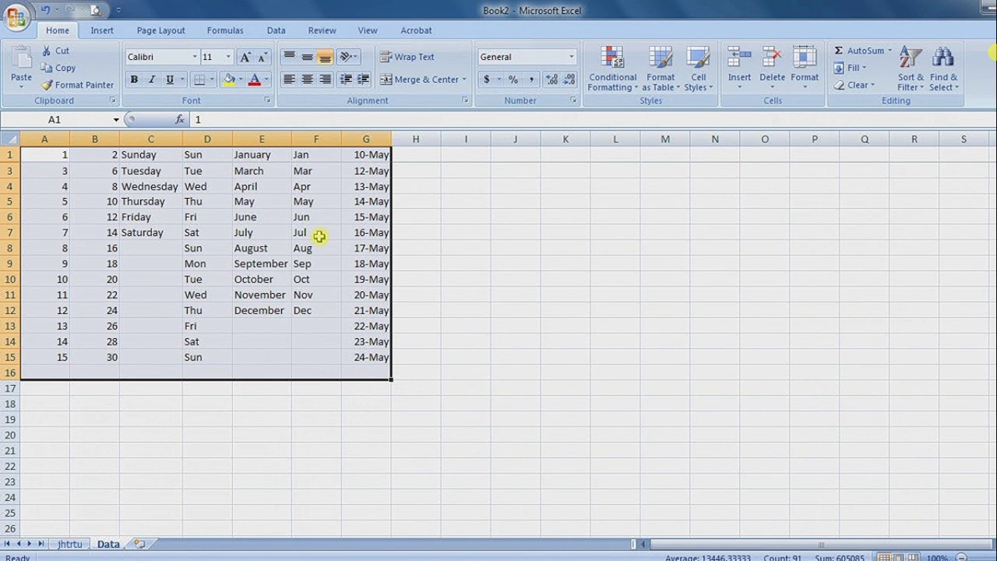
# Center the entries in A1:G15 and apply All Borders to every cell
pyautogui.click(307, 78)
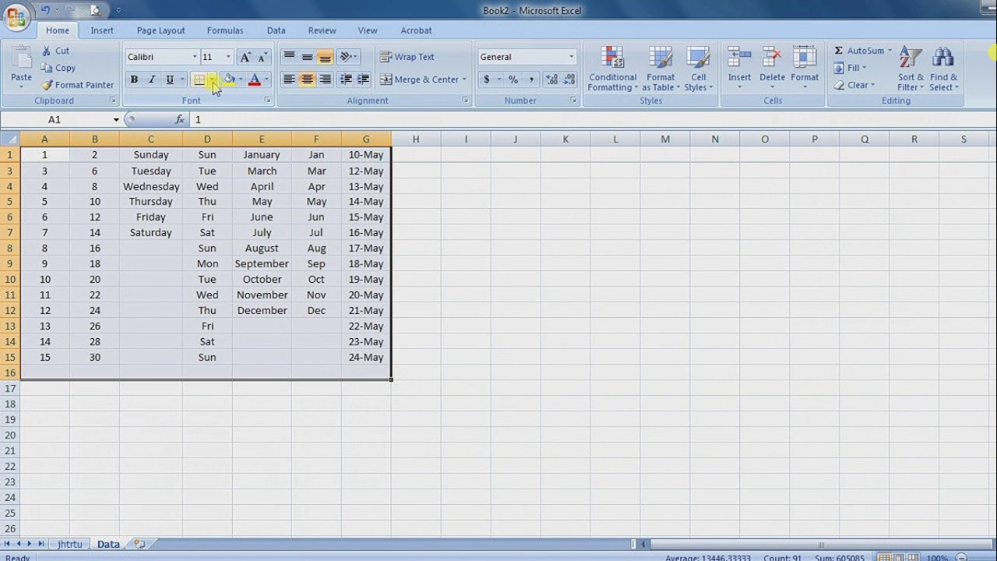
pyautogui.click(207, 170)
pyautogui.moveTo(39, 154); pyautogui.dragTo(371, 356)
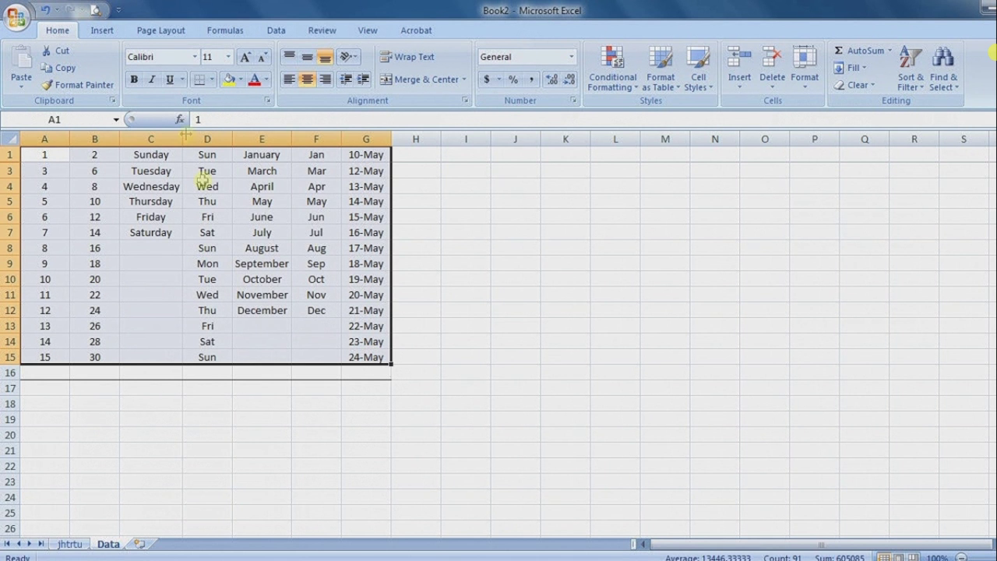
pyautogui.click(211, 80)
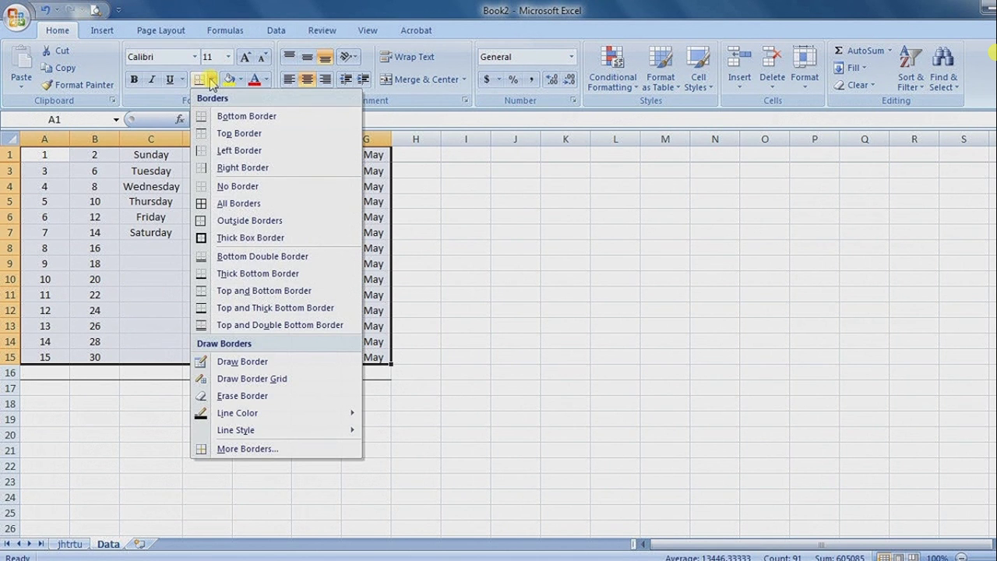
pyautogui.click(208, 203)
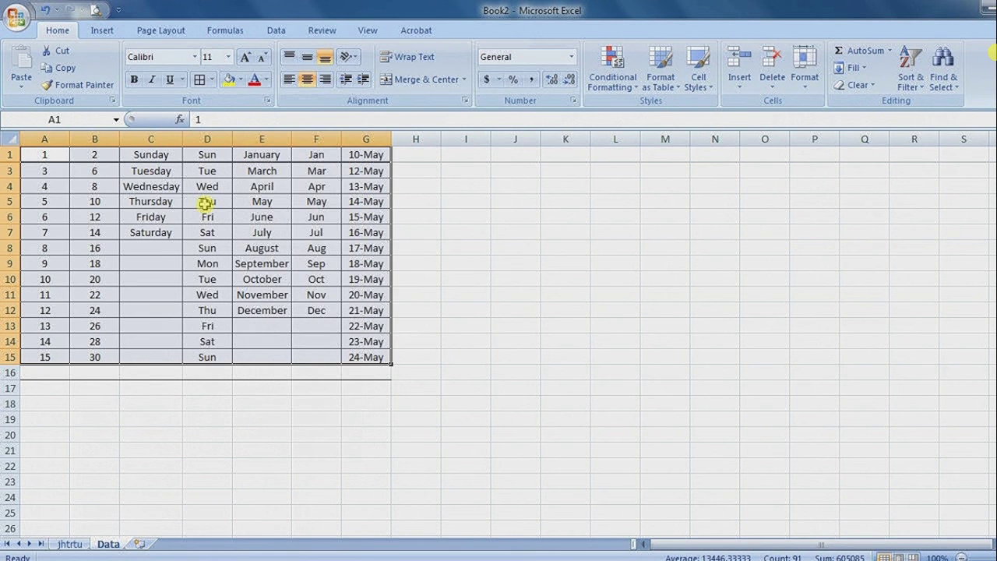
pyautogui.click(143, 378)
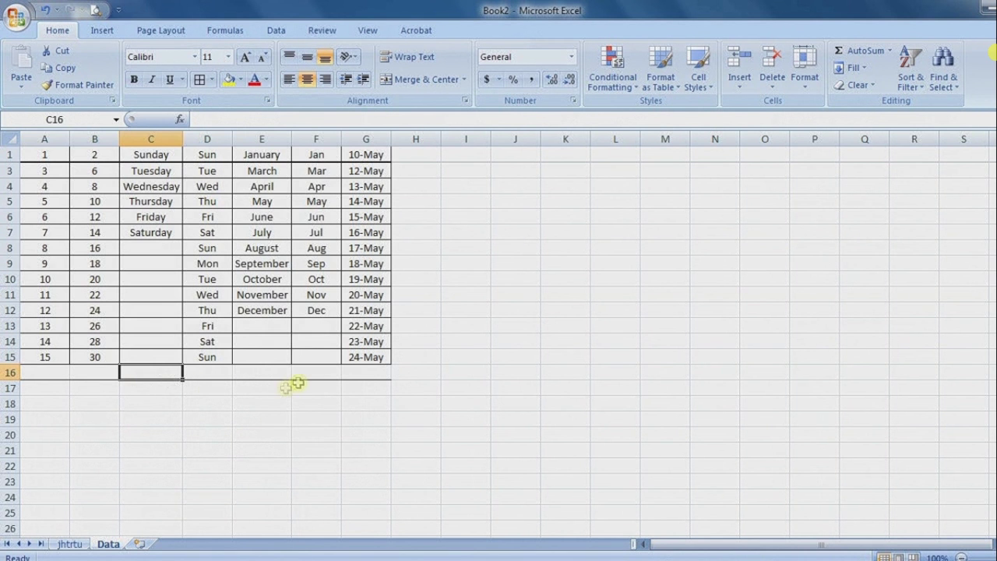
pyautogui.press('Right')
pyautogui.press('Right')
pyautogui.press('Right')
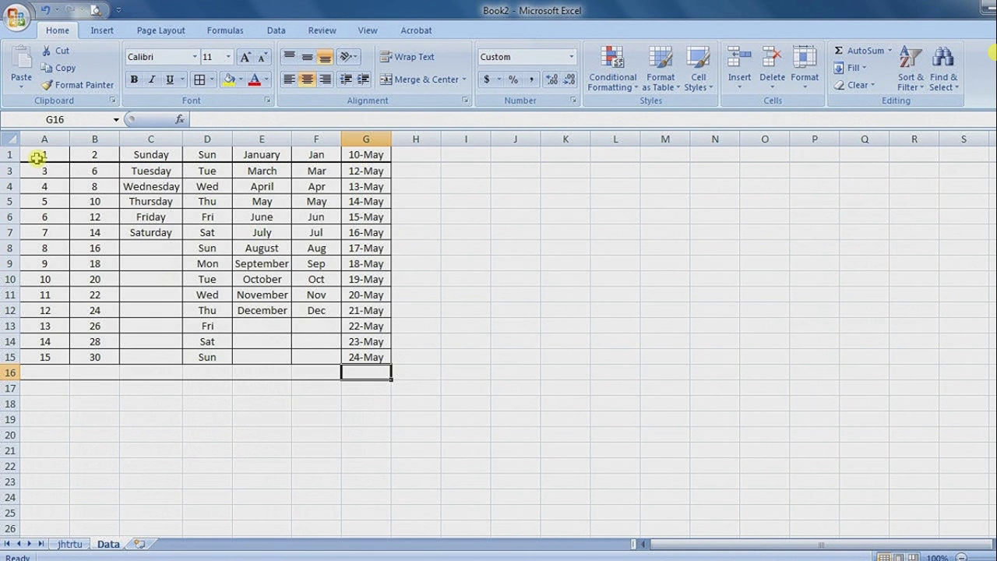